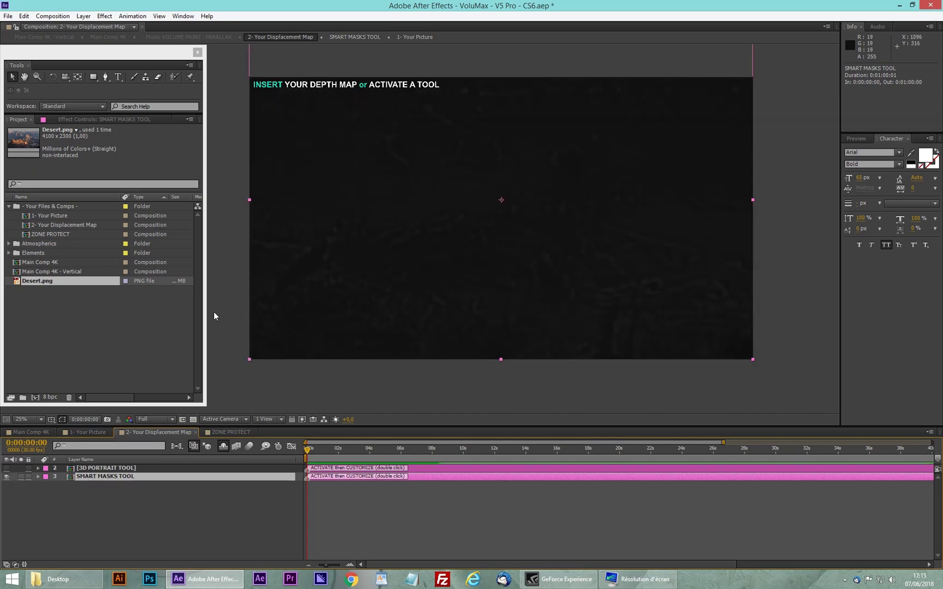
Activate the SMART MASKS TOOL layer in the displacement map composition and open it
click(6, 477)
click(6, 477)
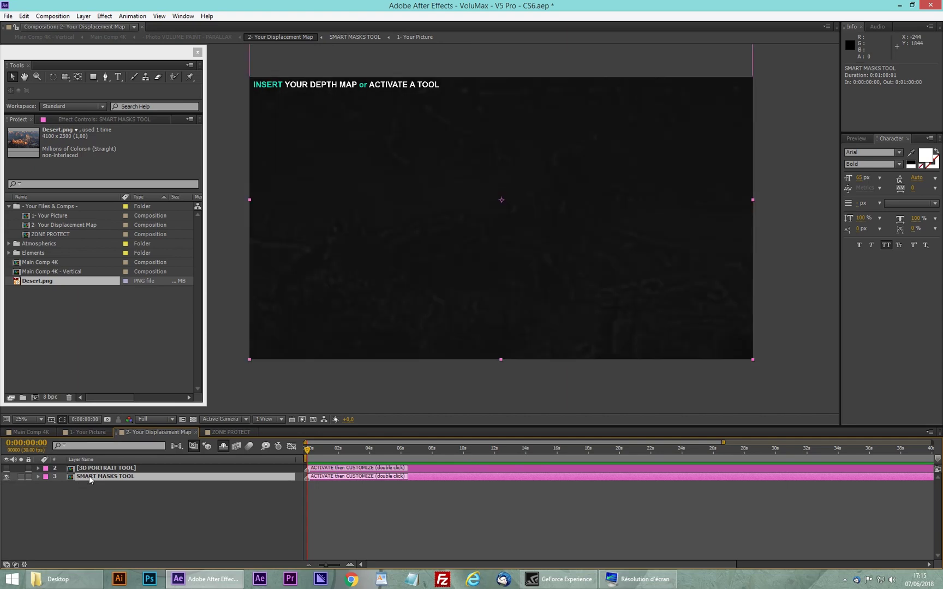
double_click(89, 476)
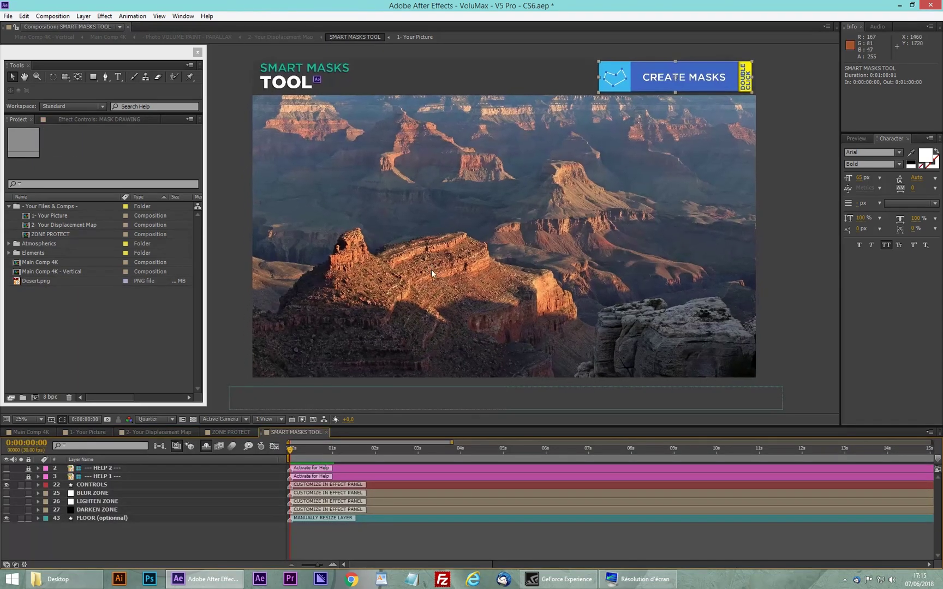
Open the MASK DRAWING composition through the CREATE MASKS layer of the smart masks tool
click(247, 137)
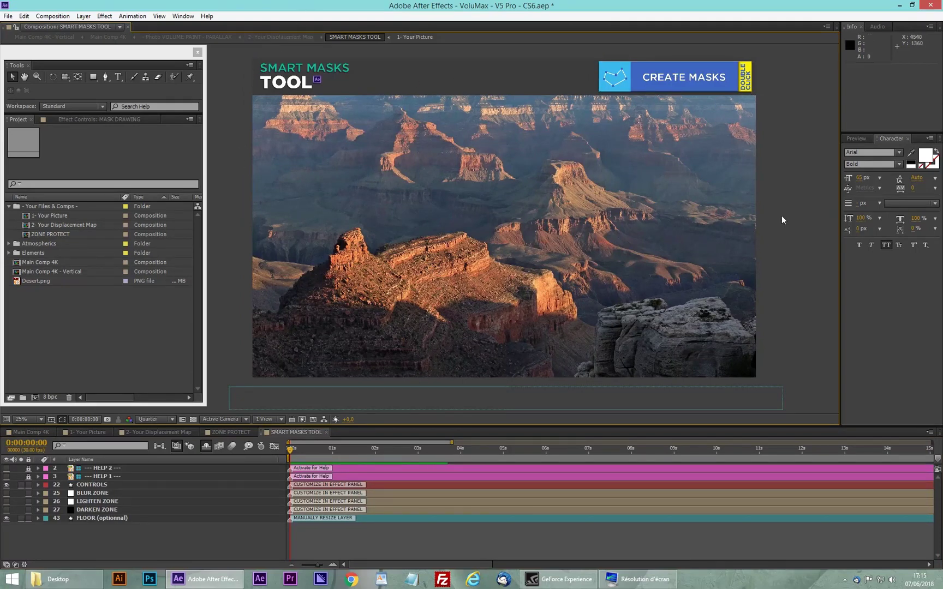
drag(539, 200, 529, 202)
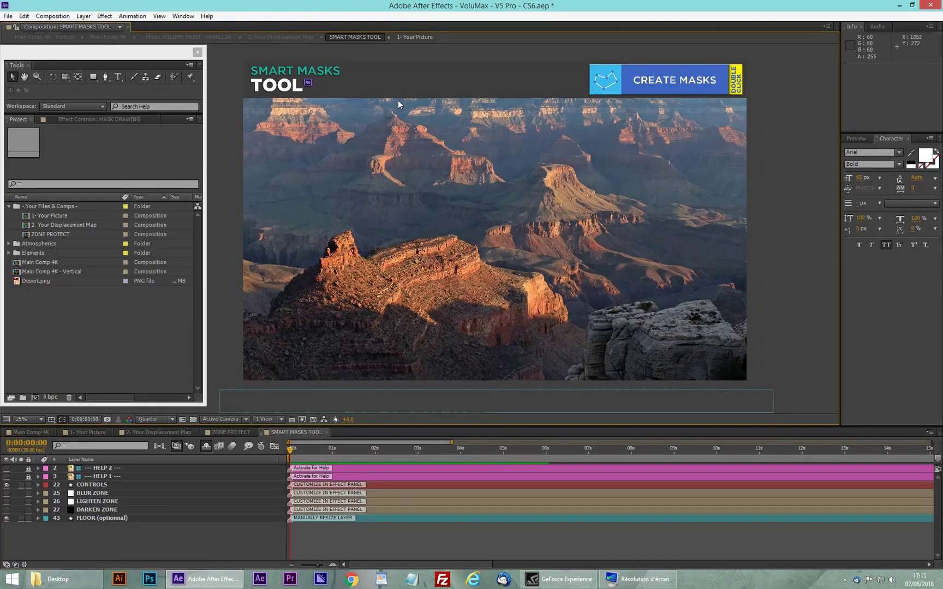
click(627, 79)
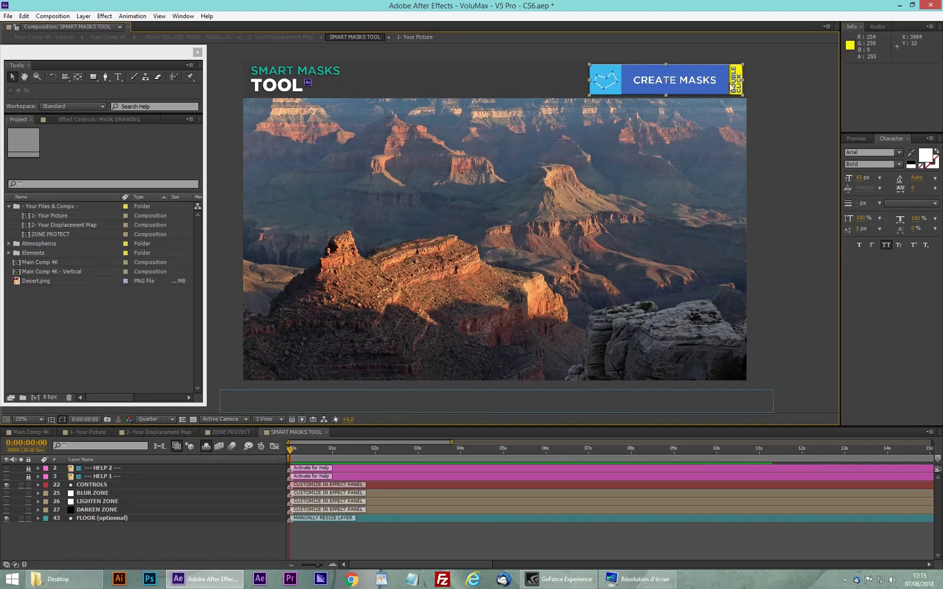
double_click(688, 90)
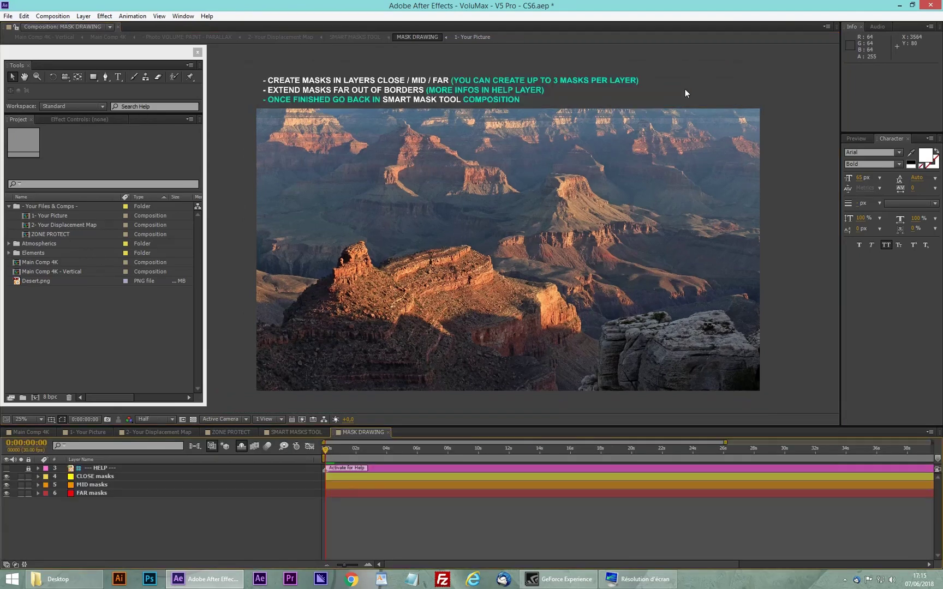
drag(415, 224, 413, 218)
click(105, 526)
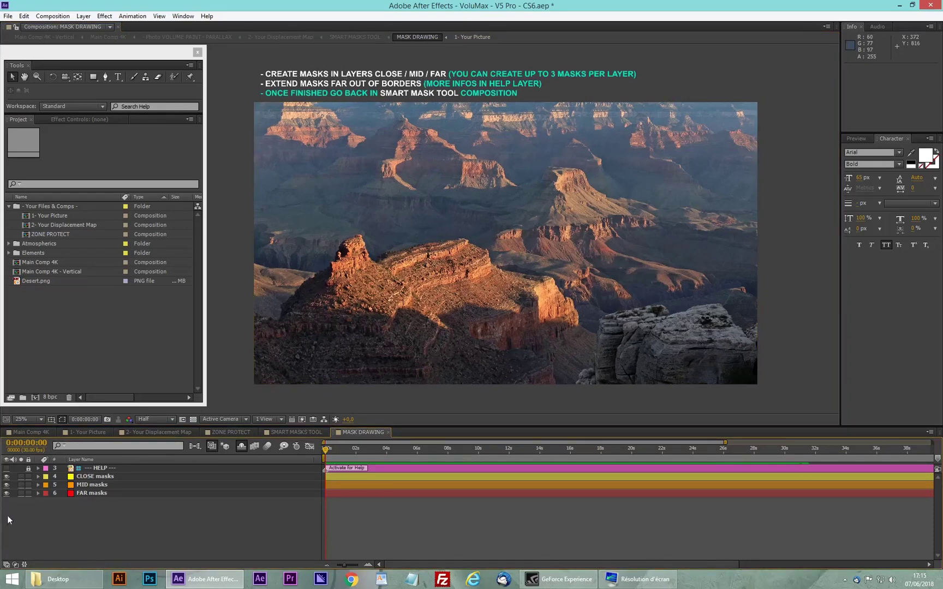
Look over the CLOSE, MID and FAR masks layers provided for the mask drawing
click(96, 475)
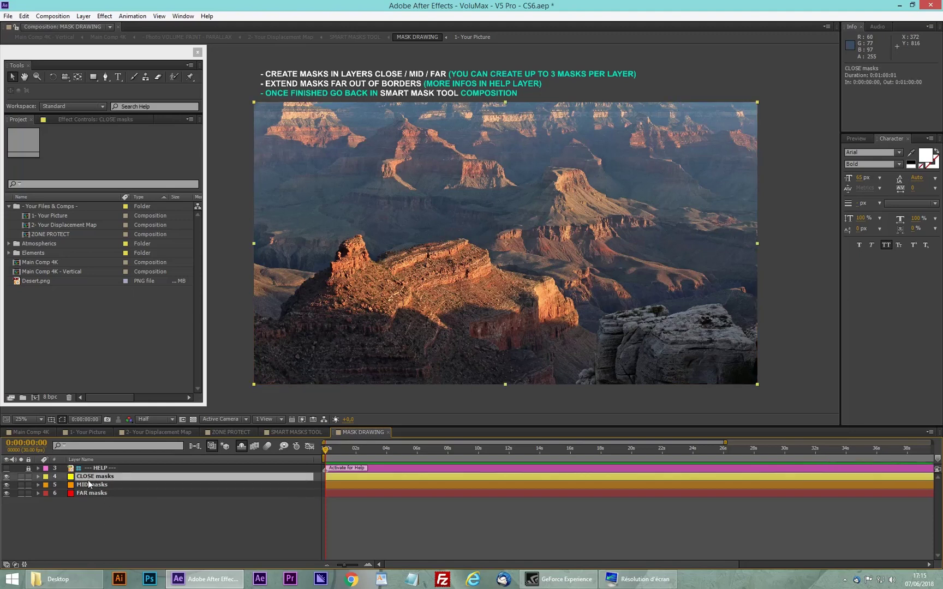
click(90, 485)
click(88, 493)
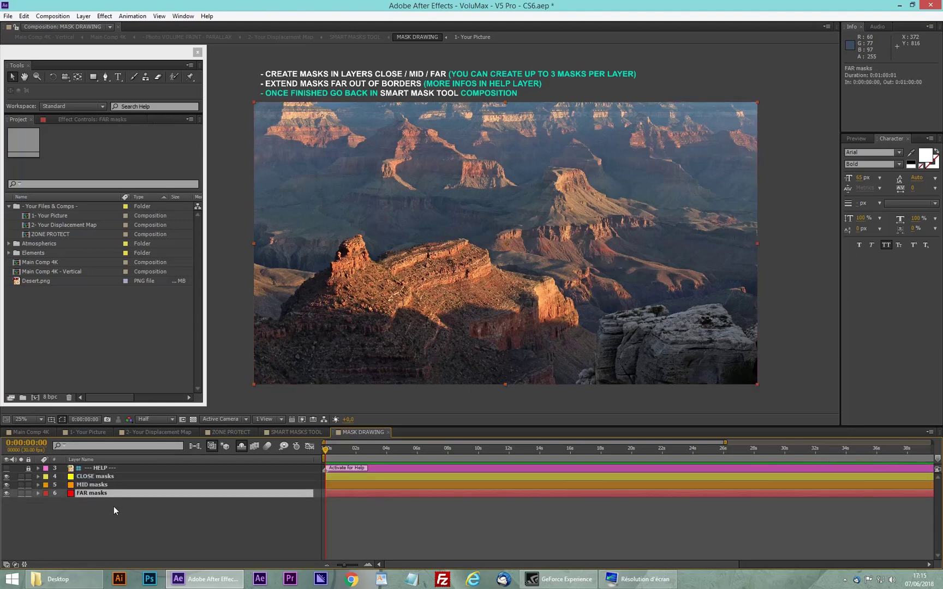
click(104, 477)
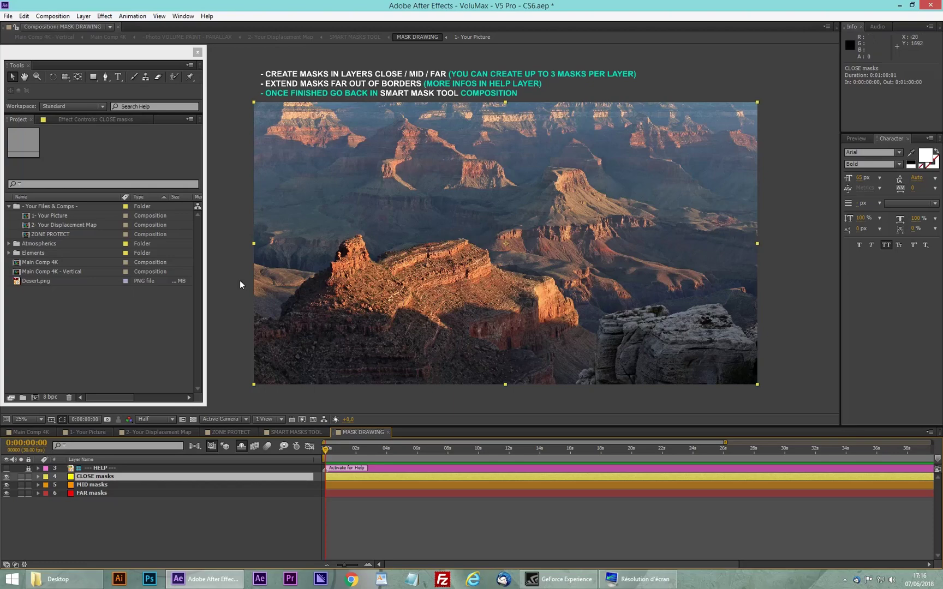
click(129, 529)
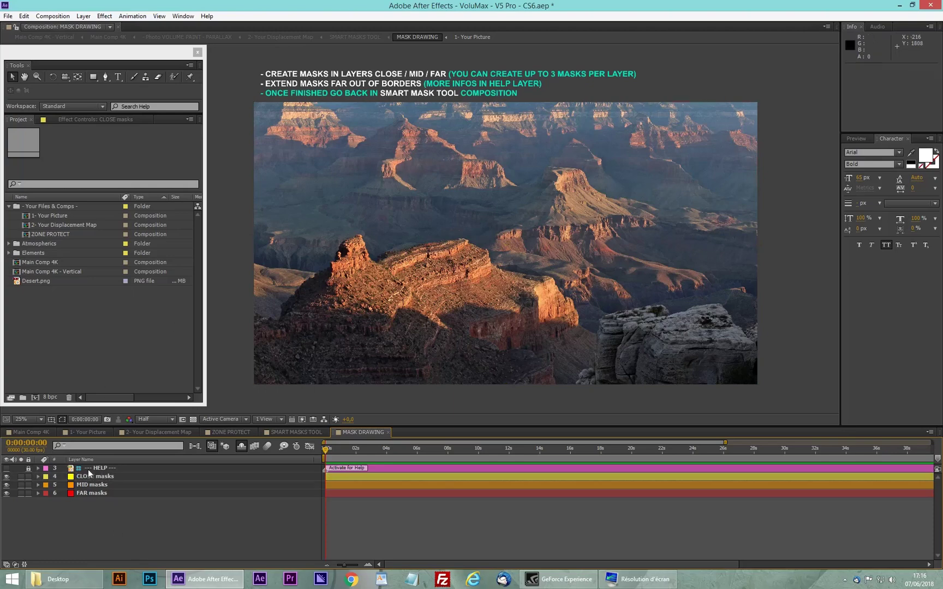
Show the HELP layer, examine how the masks extend beyond the picture borders, and hide it again
click(7, 468)
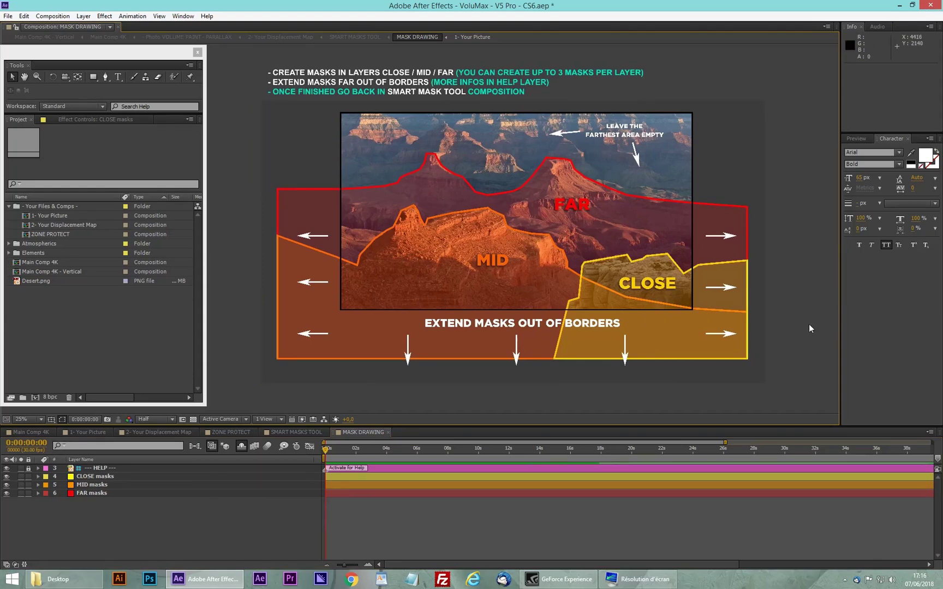
drag(596, 227, 589, 230)
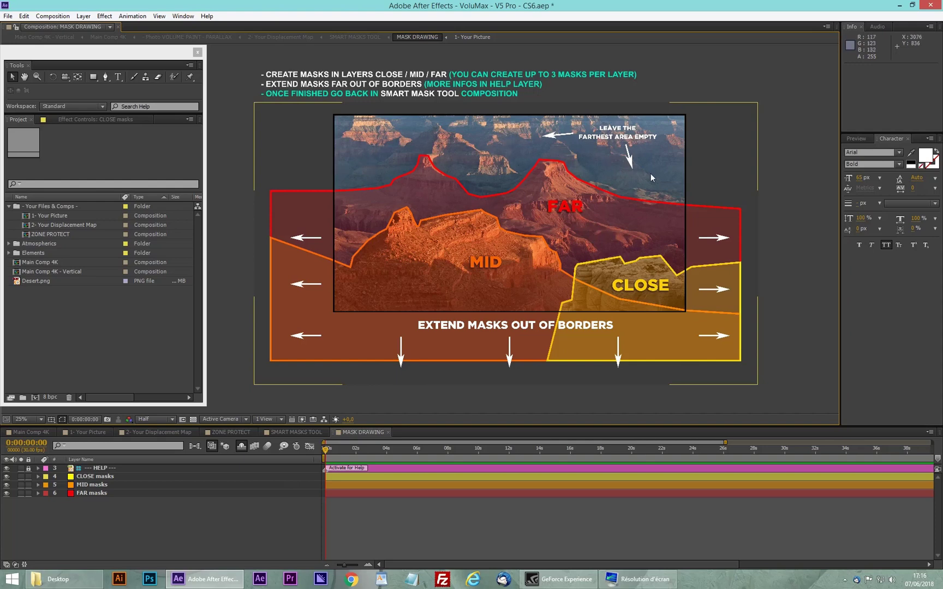
drag(323, 225, 333, 228)
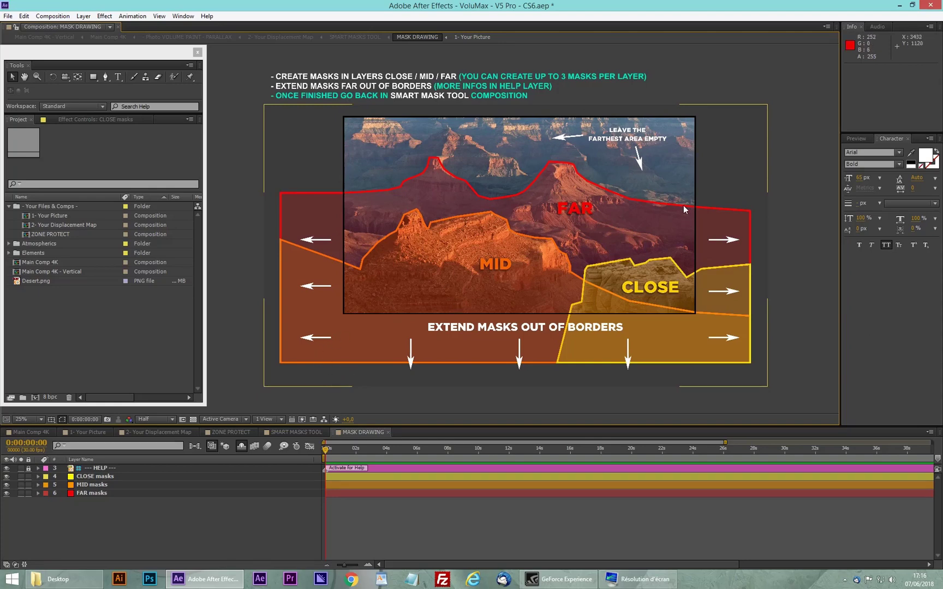
drag(571, 172, 565, 173)
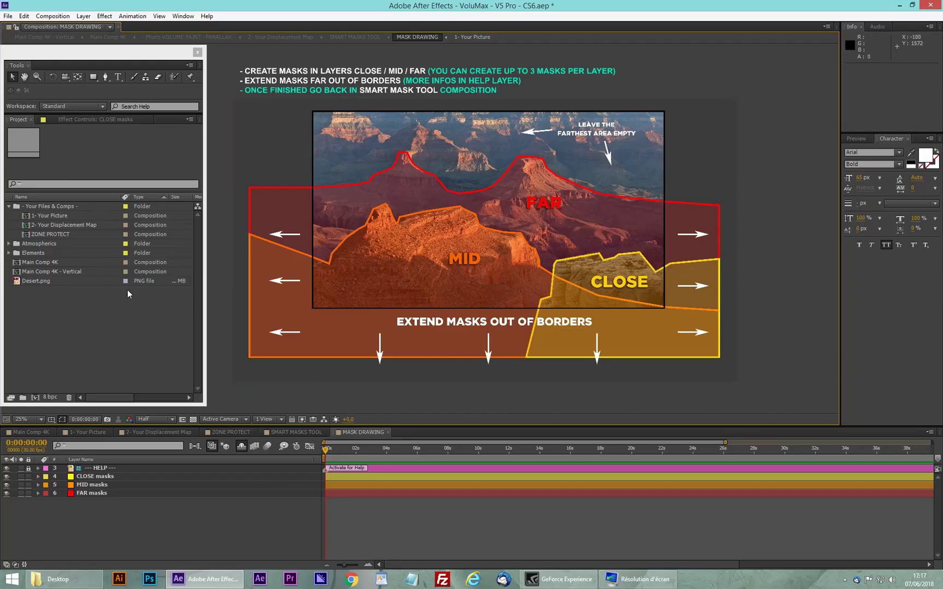
click(7, 468)
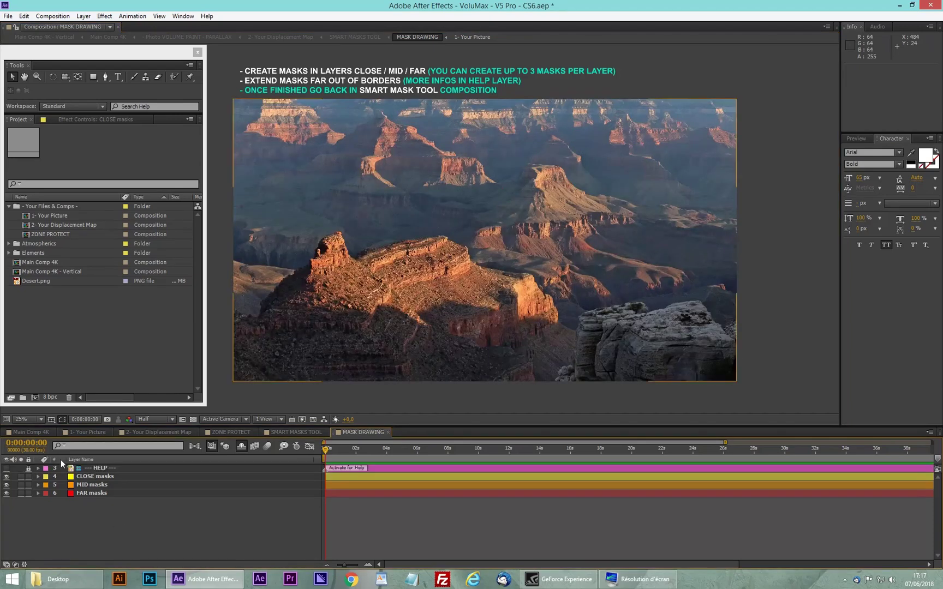
Start a Pen tool mask on the CLOSE masks layer, tracing the foreground rock's left edge from the picture's lower border upward
click(90, 477)
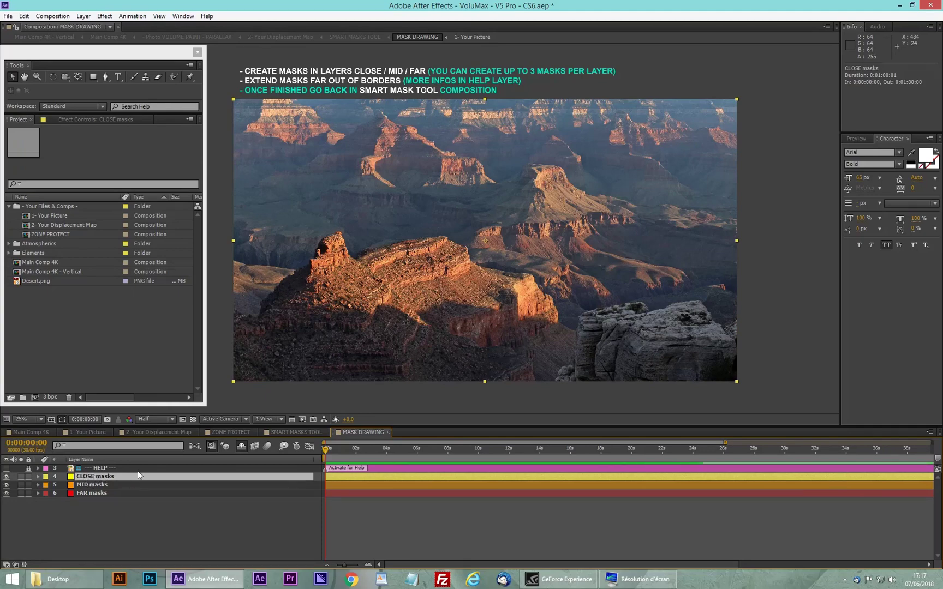
click(105, 77)
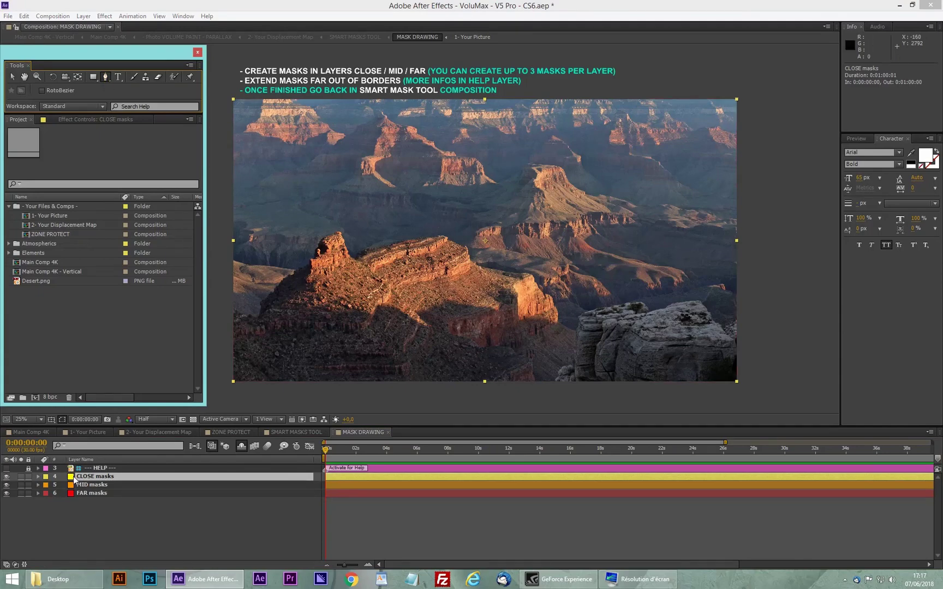
click(633, 307)
drag(591, 388, 389, 292)
scroll(529, 315, up, 1)
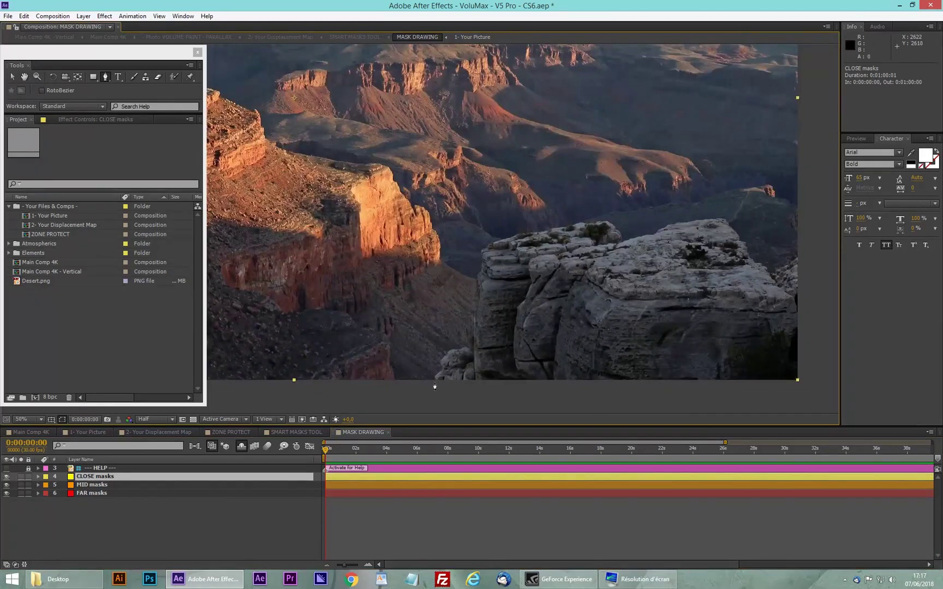
click(434, 382)
click(448, 351)
click(473, 349)
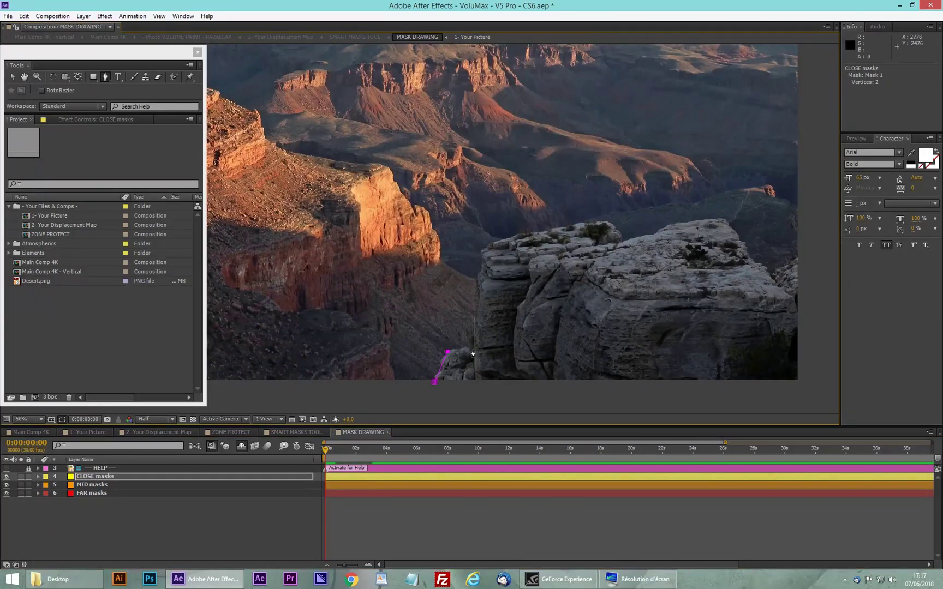
click(476, 287)
click(480, 270)
click(482, 252)
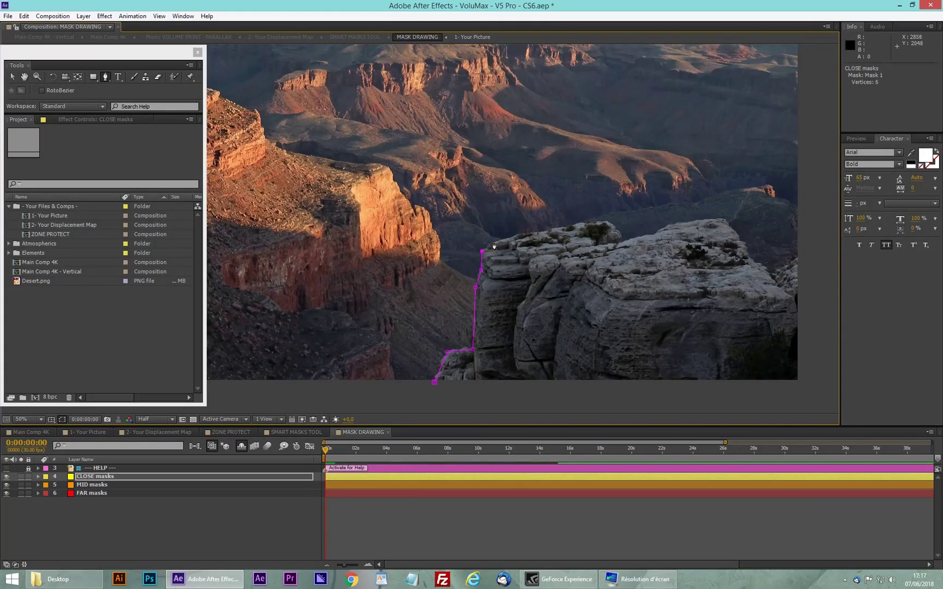
Continue the CLOSE mask along the foreground rock's top outline to the picture's right border
click(493, 242)
click(535, 232)
click(584, 223)
click(609, 221)
click(619, 241)
click(653, 236)
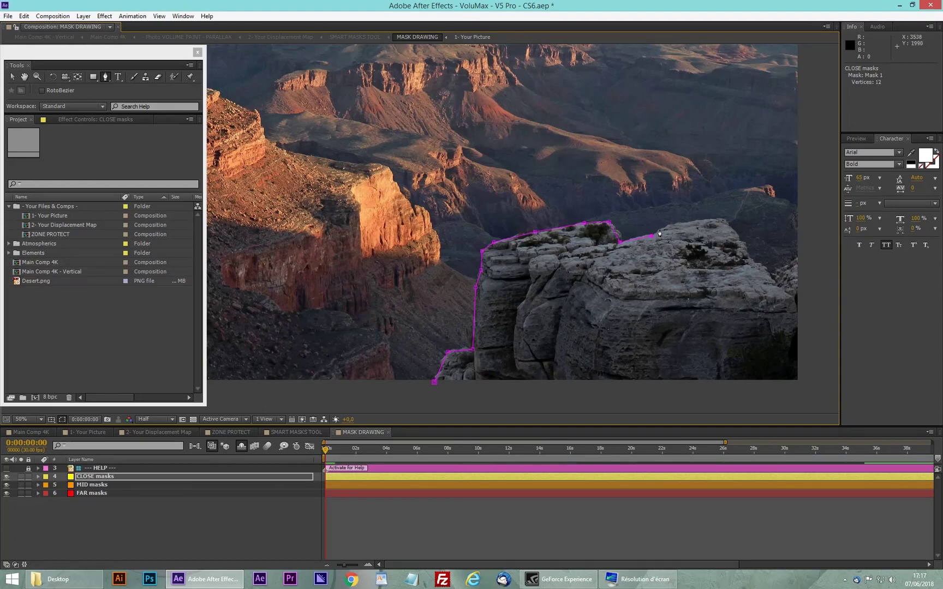
click(660, 229)
click(676, 224)
click(773, 275)
drag(651, 277, 448, 264)
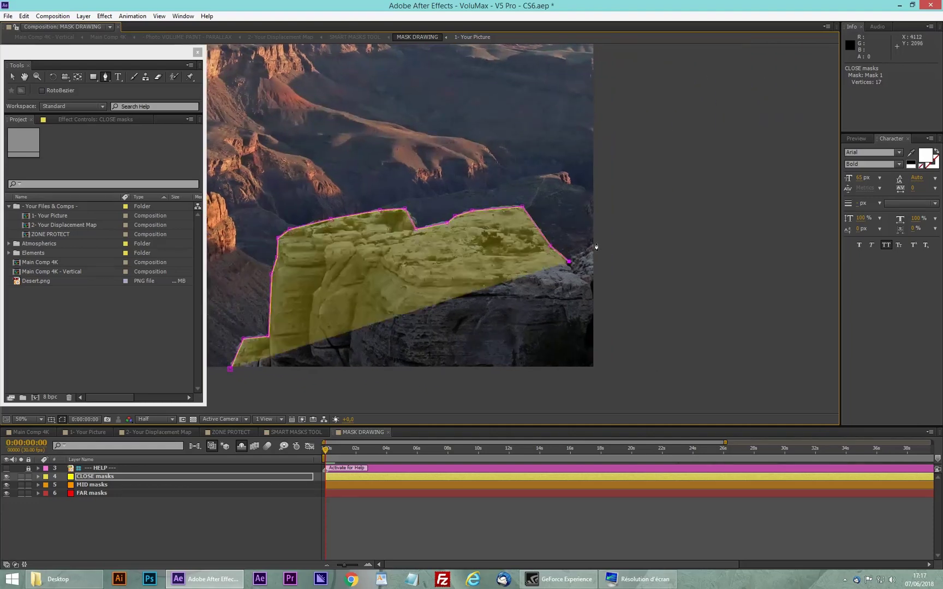
click(595, 243)
Extend the CLOSE mask far beyond the picture's right and lower borders and close it at its first point
scroll(595, 243, down, 2)
drag(521, 239, 621, 233)
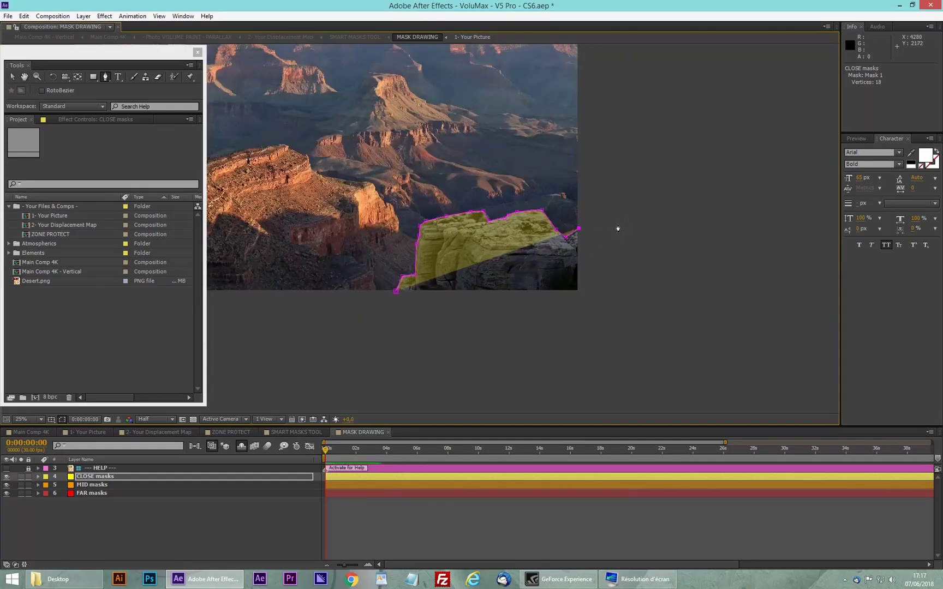
click(648, 227)
click(648, 367)
click(392, 367)
click(396, 292)
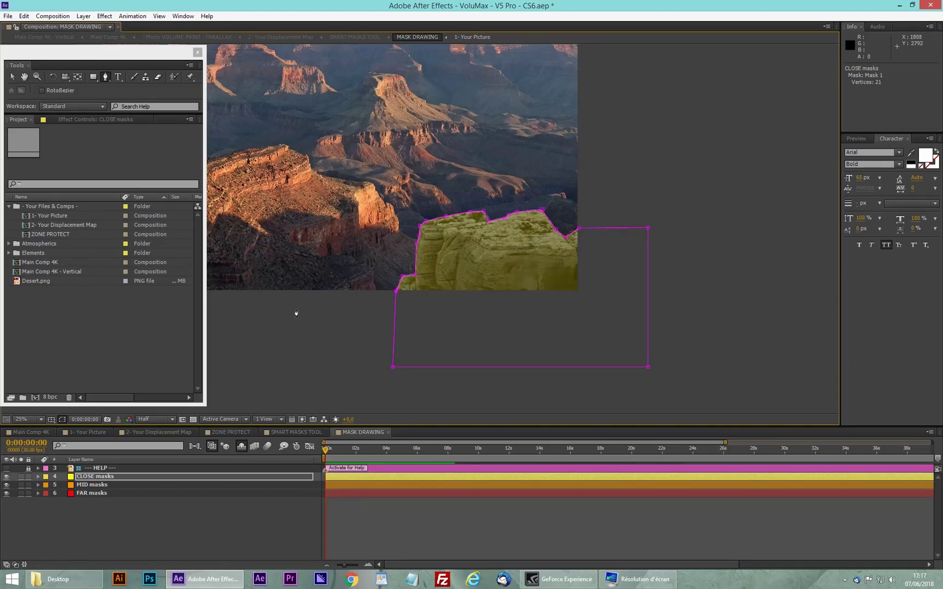
Start a mask on the MID masks layer, tracing the lit mesa's left slope from the picture's left border to the rock pinnacle
drag(269, 283, 429, 282)
scroll(465, 314, down, 1)
drag(481, 305, 428, 341)
scroll(515, 339, up, 1)
click(88, 485)
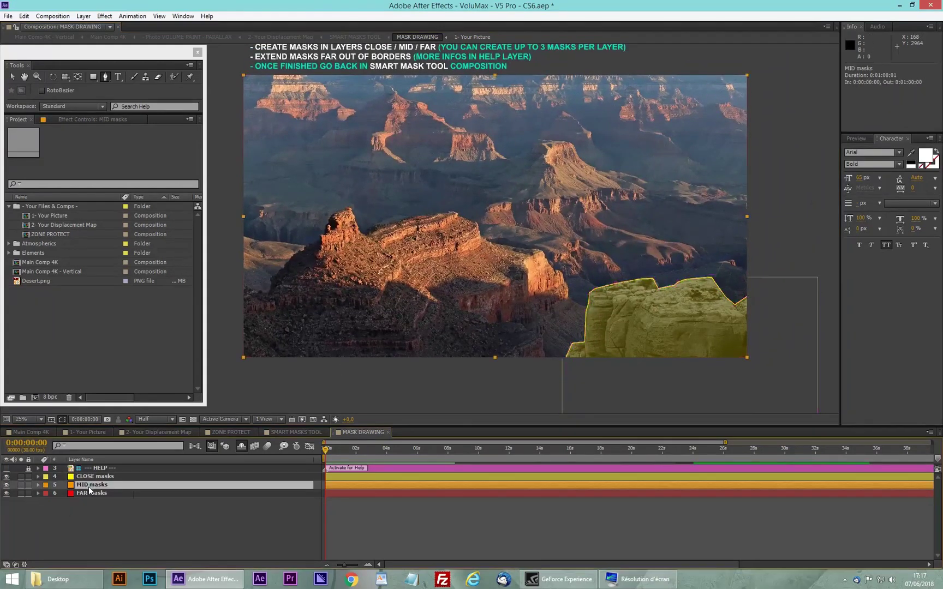
drag(523, 326, 543, 330)
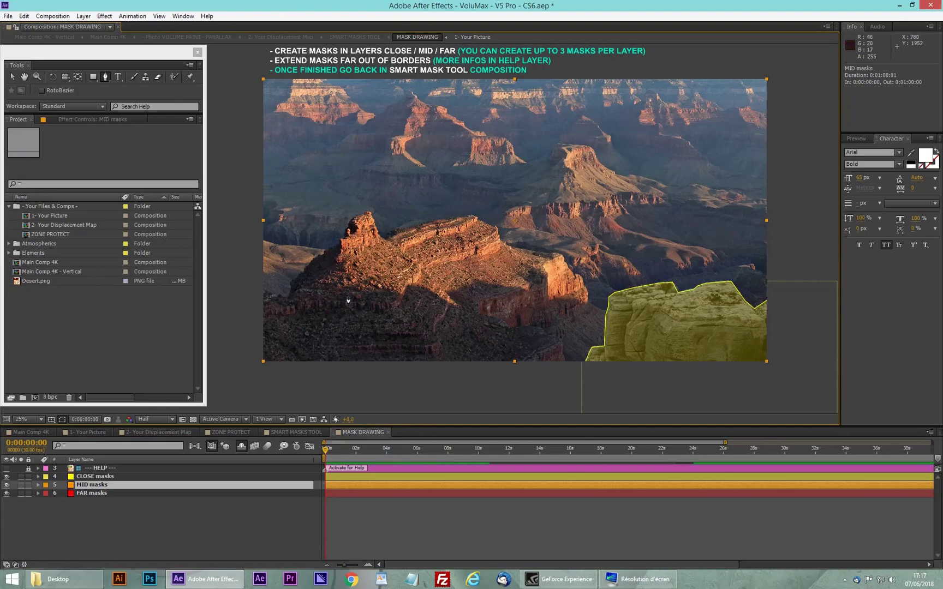
click(262, 290)
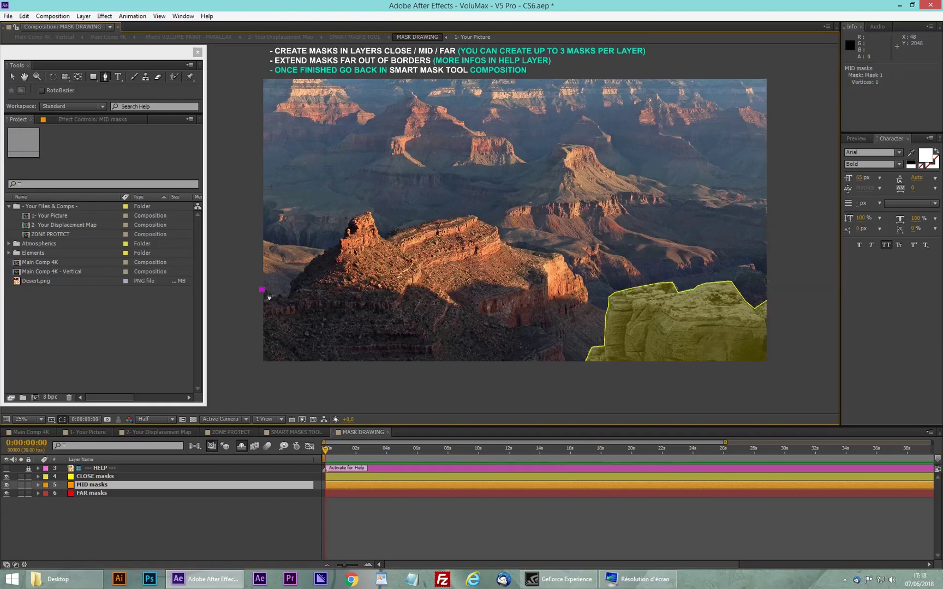
click(288, 299)
click(301, 270)
click(314, 257)
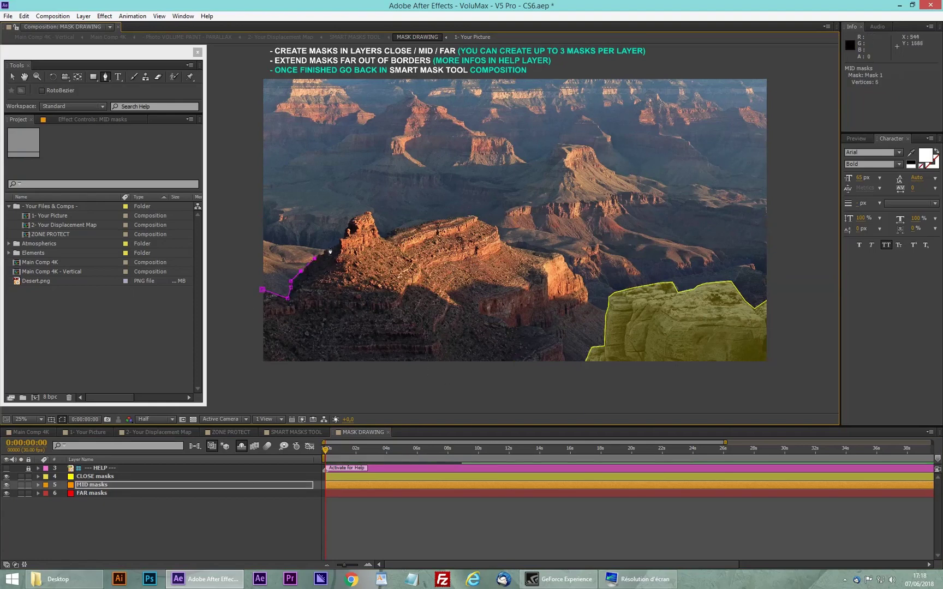
click(321, 253)
click(329, 248)
click(337, 244)
click(340, 239)
click(344, 238)
click(347, 228)
Trace the MID mask over the rock pinnacle and down its right side to the notch before the plateau
scroll(348, 229, up, 2)
drag(344, 232, 230, 275)
click(320, 232)
click(335, 222)
click(349, 220)
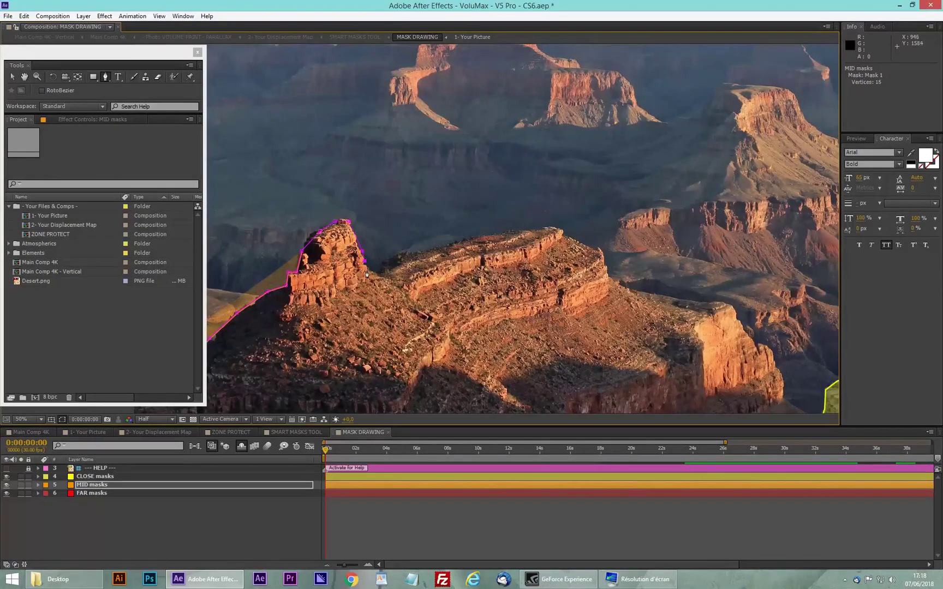
click(365, 269)
click(377, 271)
Continue the MID mask along the plateau's upper edge to its highest point
click(381, 257)
click(394, 255)
click(432, 247)
click(458, 242)
click(475, 240)
click(490, 236)
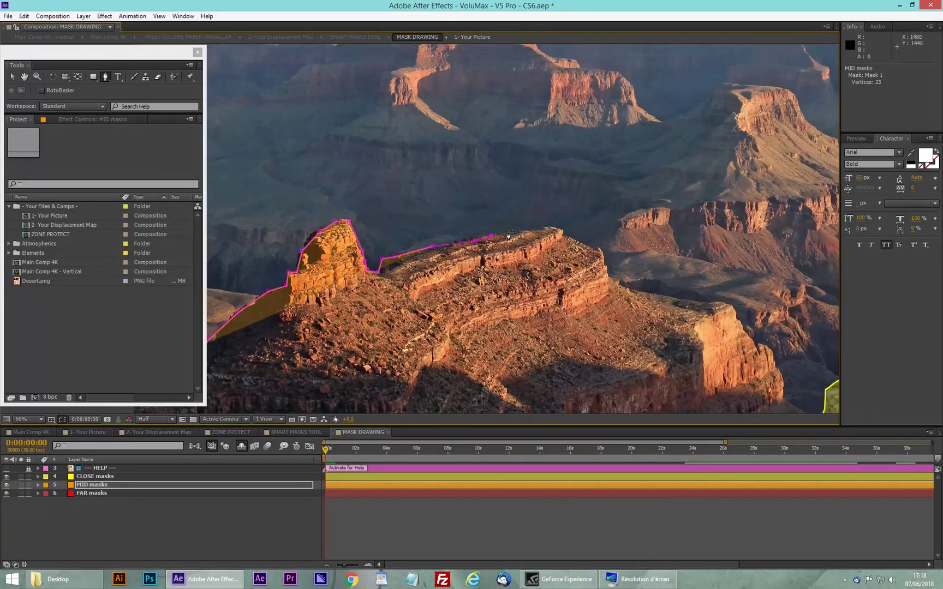
click(557, 227)
Trace the MID mask down the plateau's right side to the lower cliff top and pull one point in against the rock edge
click(566, 238)
click(589, 246)
click(604, 252)
click(615, 282)
click(638, 290)
click(689, 300)
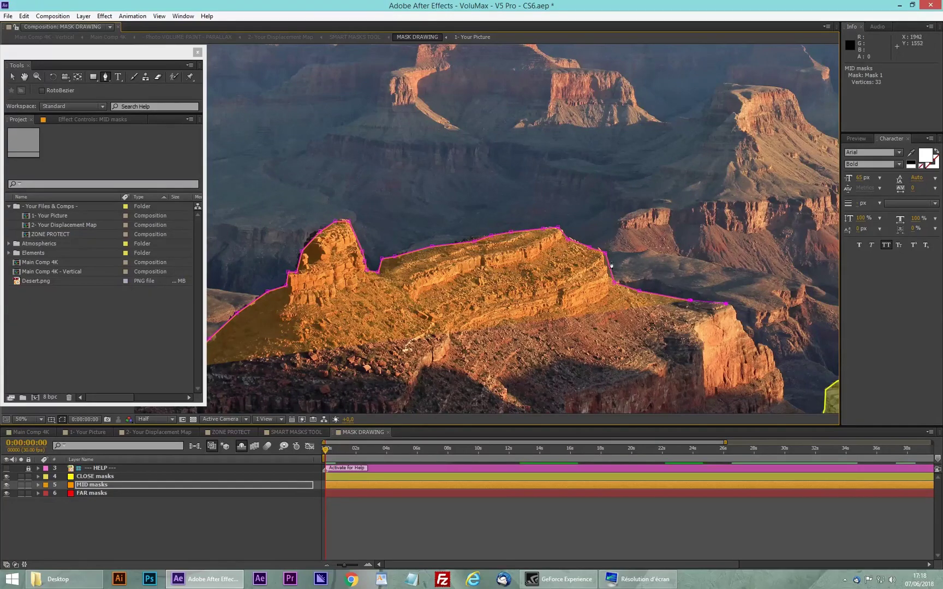
drag(610, 270, 606, 268)
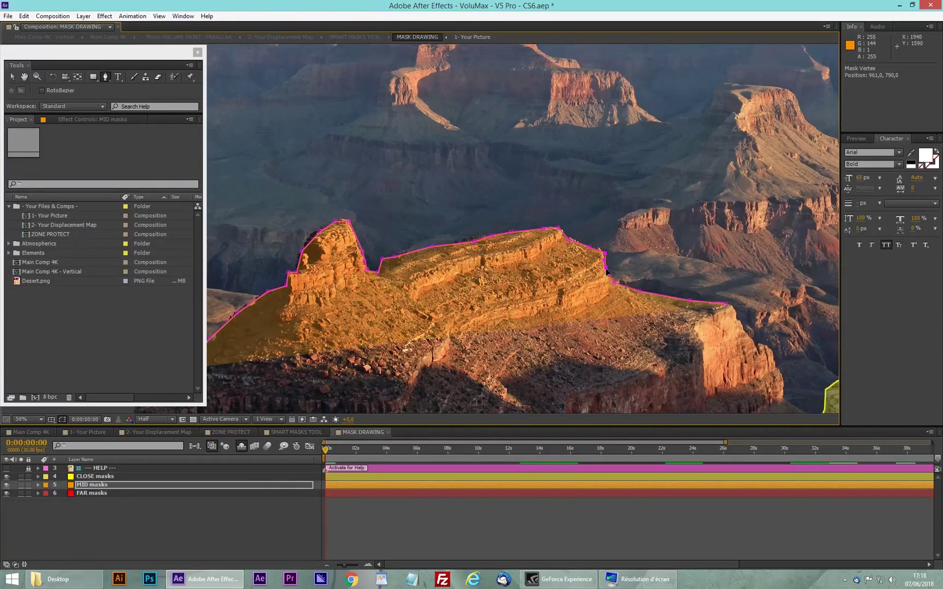
Trace the MID mask down the lit cliff face on the mesa's right end to the yellow-masked foreground rock
drag(551, 325, 310, 211)
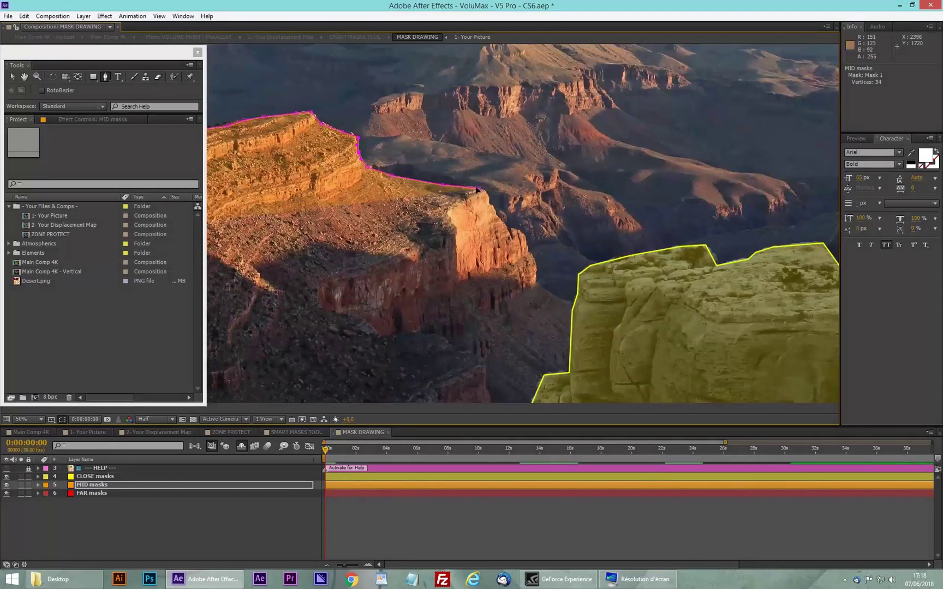
click(485, 190)
click(513, 230)
click(527, 245)
click(530, 254)
click(557, 298)
click(576, 304)
Continue the MID mask behind the foreground rock and down past the picture's lower border
scroll(579, 311, down, 2)
drag(515, 294, 673, 327)
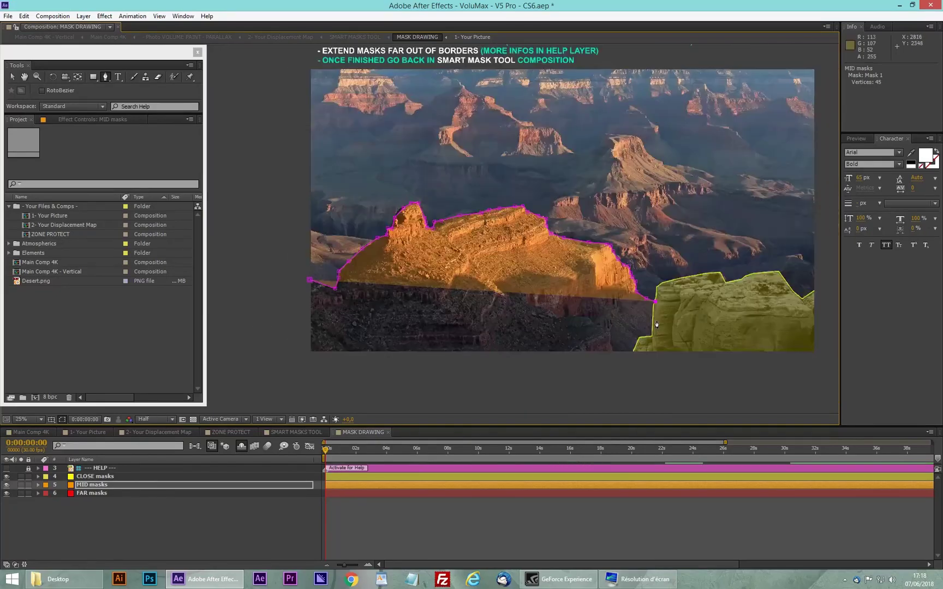
drag(554, 328, 453, 323)
click(584, 300)
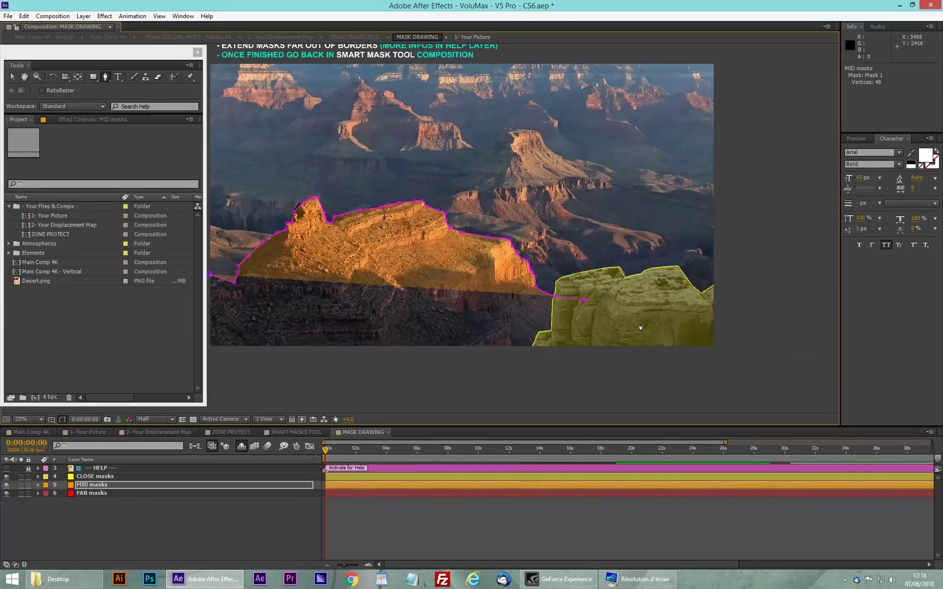
click(650, 394)
scroll(458, 347, down, 1)
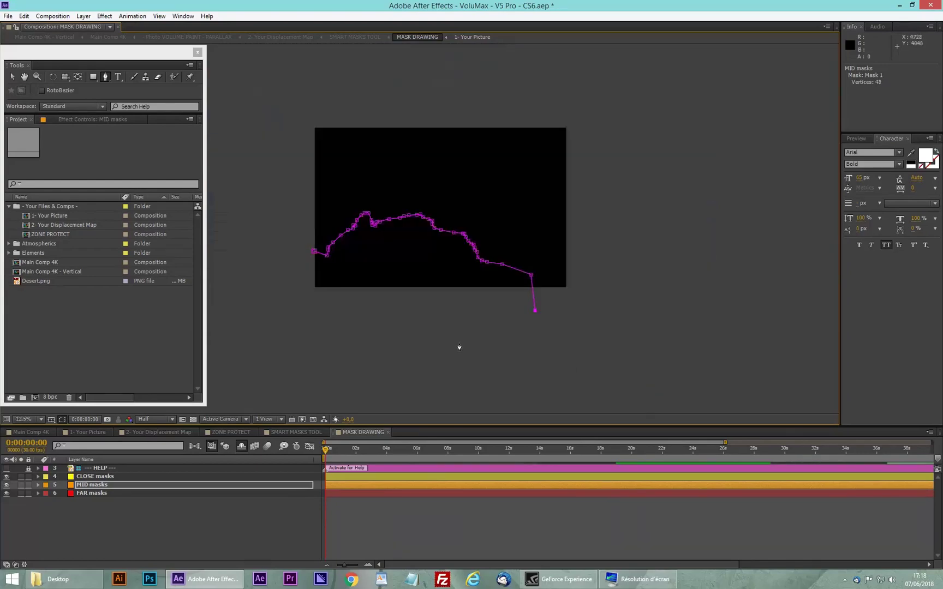
Close the MID mask around the outside of the picture's lower and left borders and pull its lower-left vertex farther out
click(554, 373)
click(311, 359)
click(254, 305)
click(272, 234)
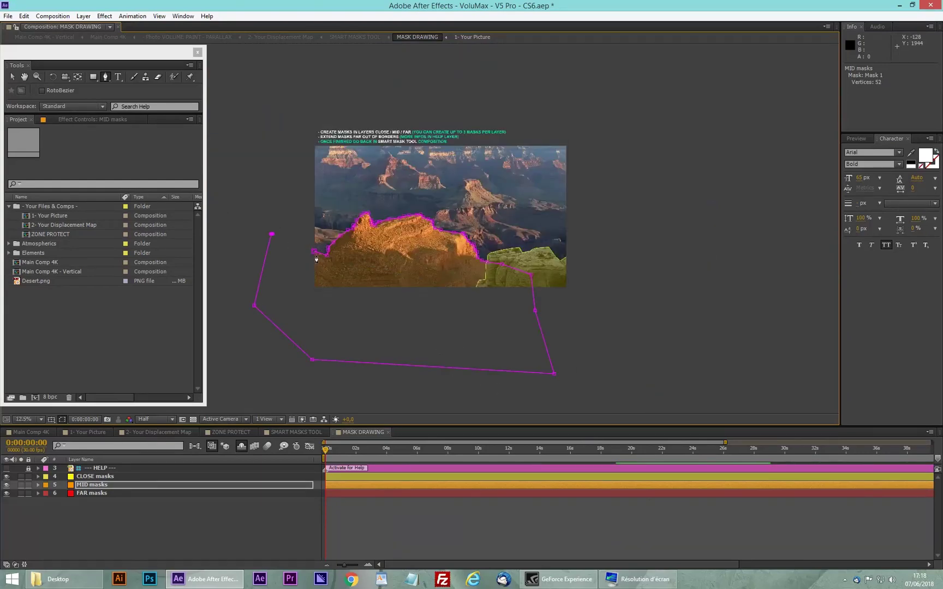
drag(284, 345, 306, 360)
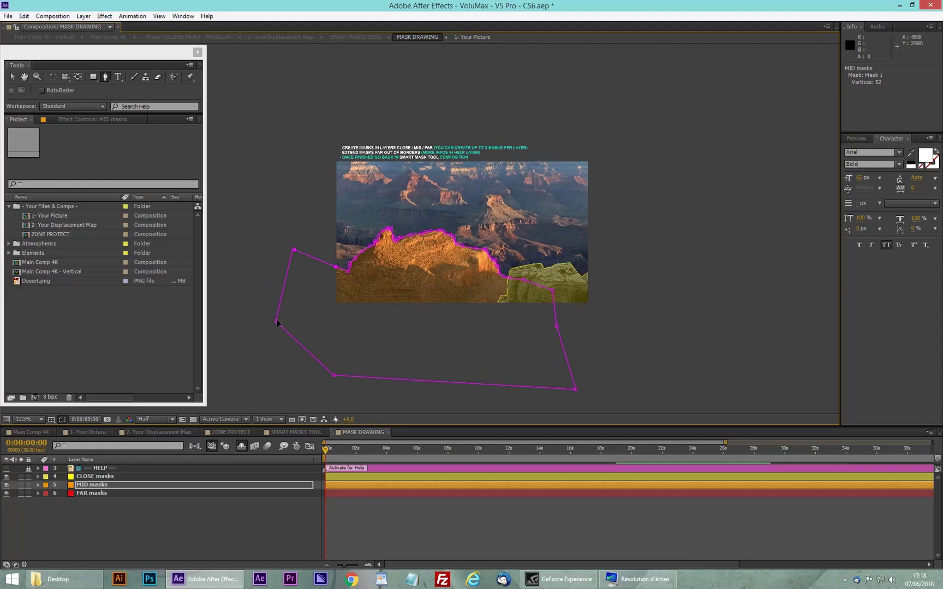
drag(276, 321, 265, 358)
drag(528, 332, 540, 322)
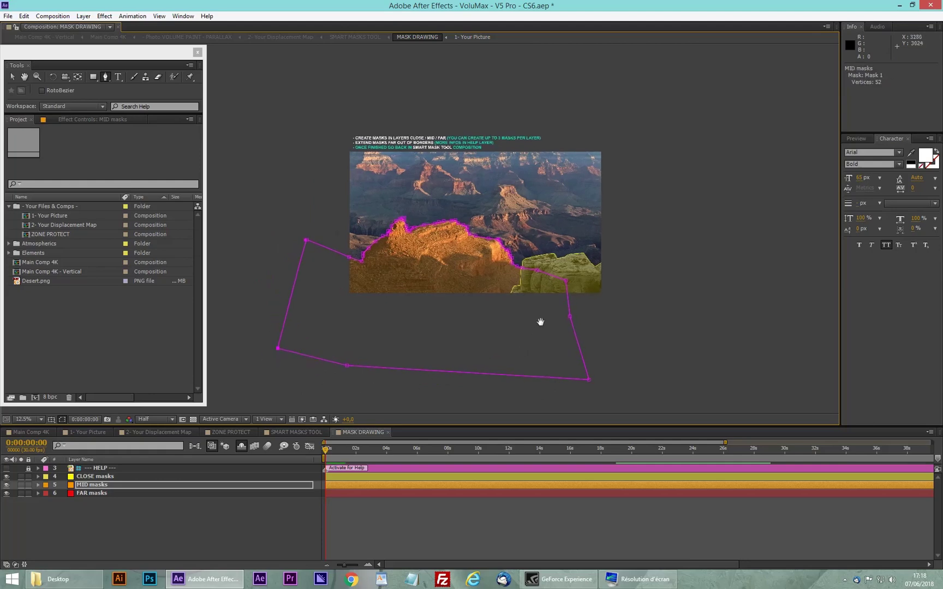
Start a mask on the FAR masks layer, tracing from the picture's right border up the right butte's slope to its flat top
click(90, 493)
scroll(554, 270, up, 2)
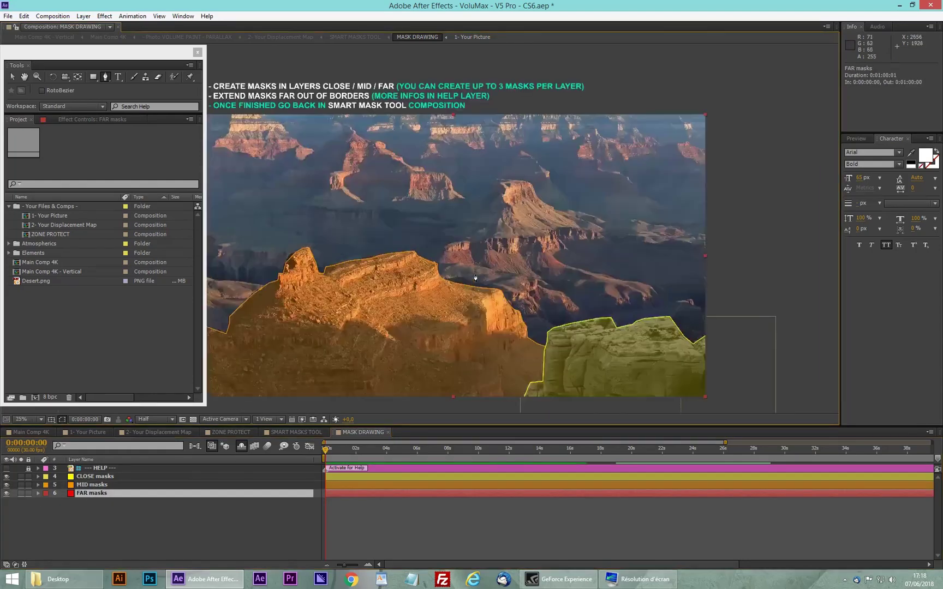
drag(475, 278, 496, 268)
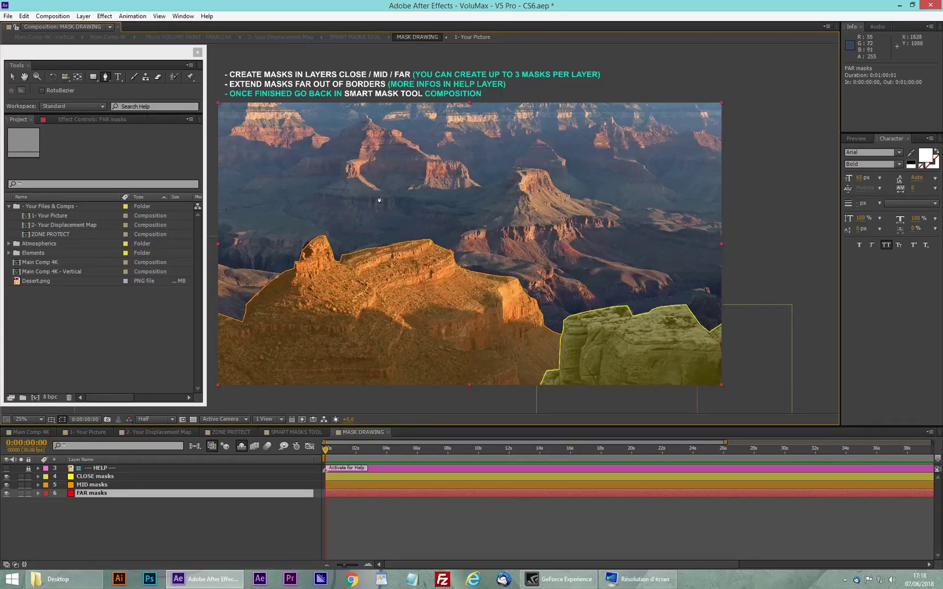
click(725, 222)
click(681, 217)
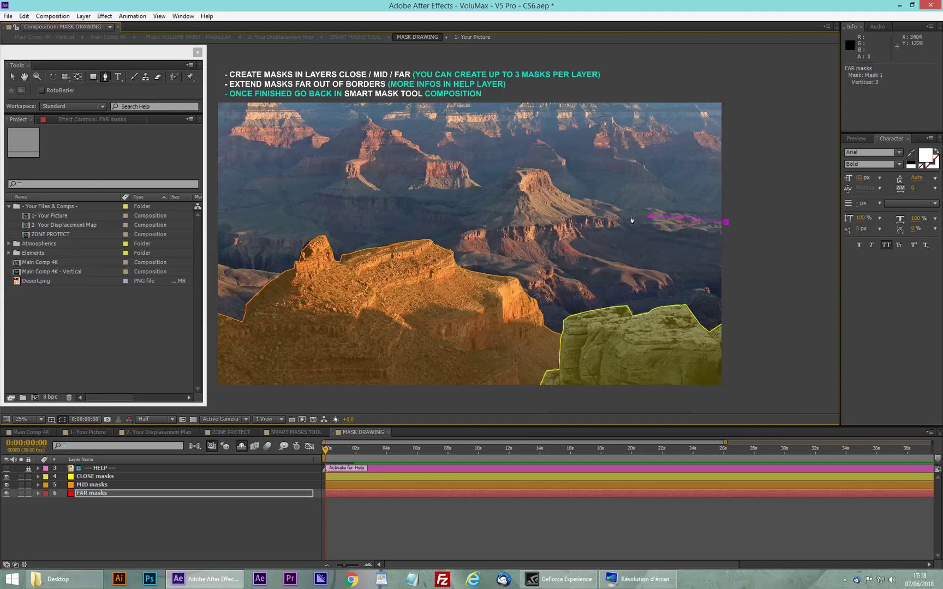
click(598, 211)
click(565, 197)
click(555, 188)
click(547, 176)
click(545, 171)
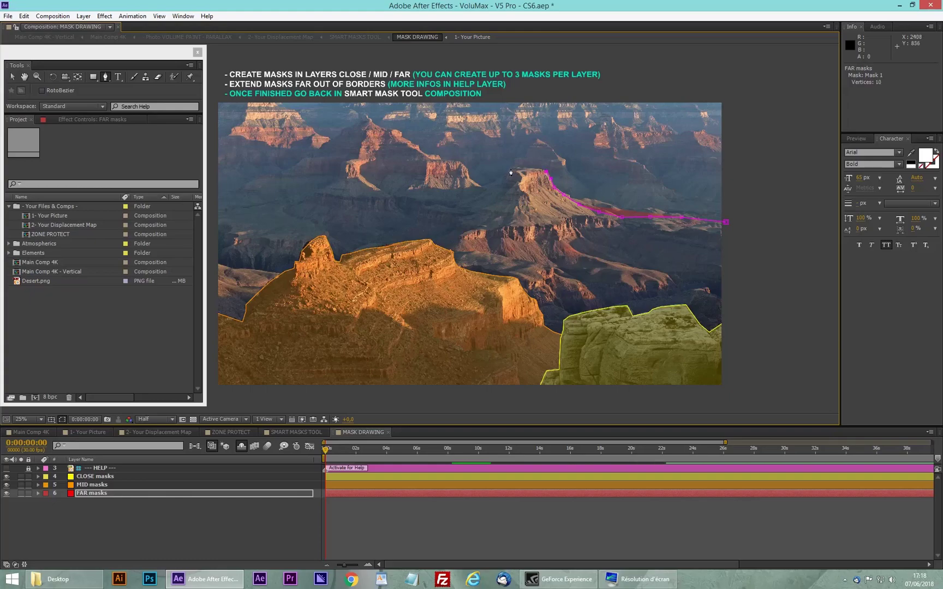
Continue the FAR mask across the right butte's top, over the middle butte and up the right side of the small left butte
click(511, 168)
click(500, 183)
click(467, 175)
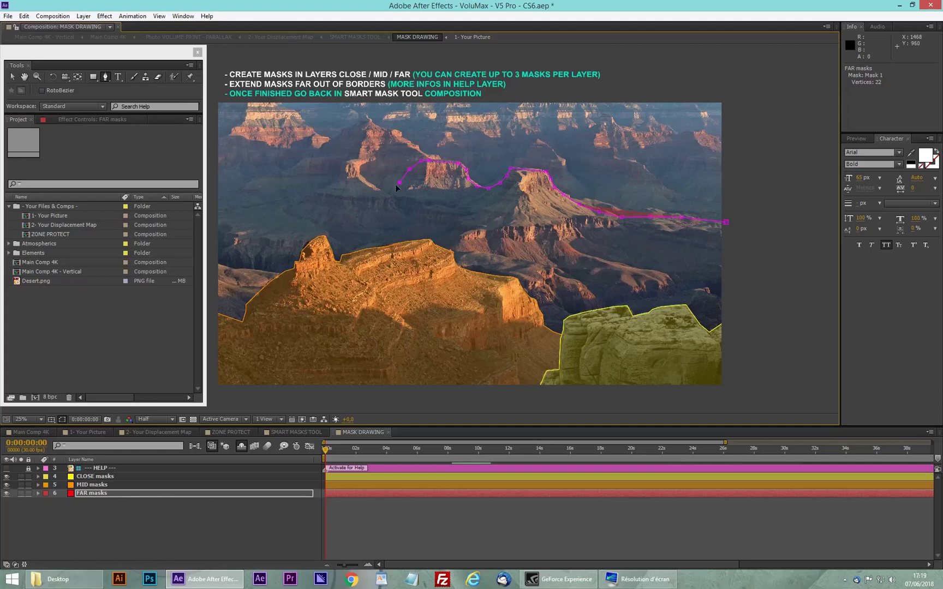
click(371, 184)
click(364, 168)
click(356, 160)
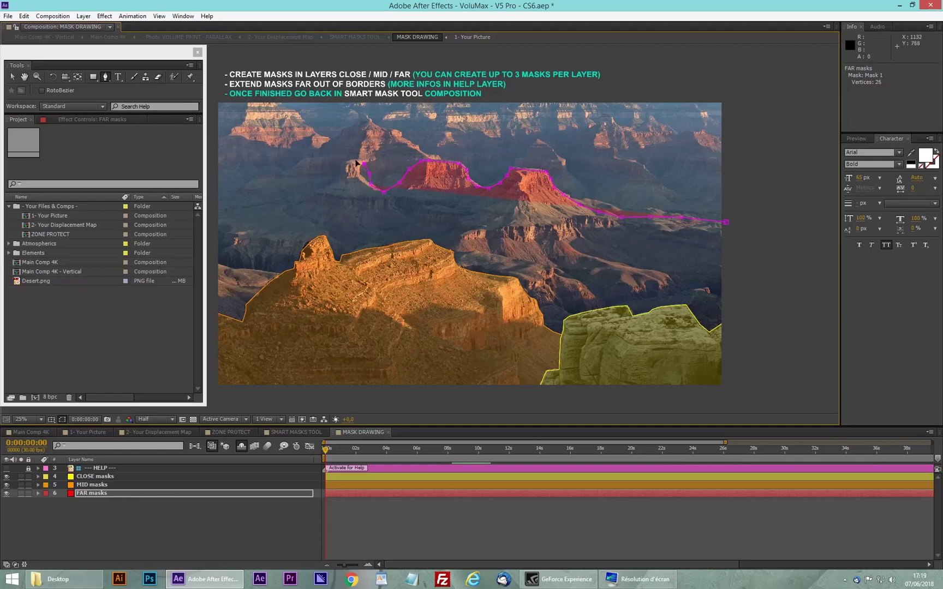
Trace the FAR mask over the small left butte and down its left side, pulling in a vertex on its right slope
click(347, 160)
click(342, 170)
click(338, 181)
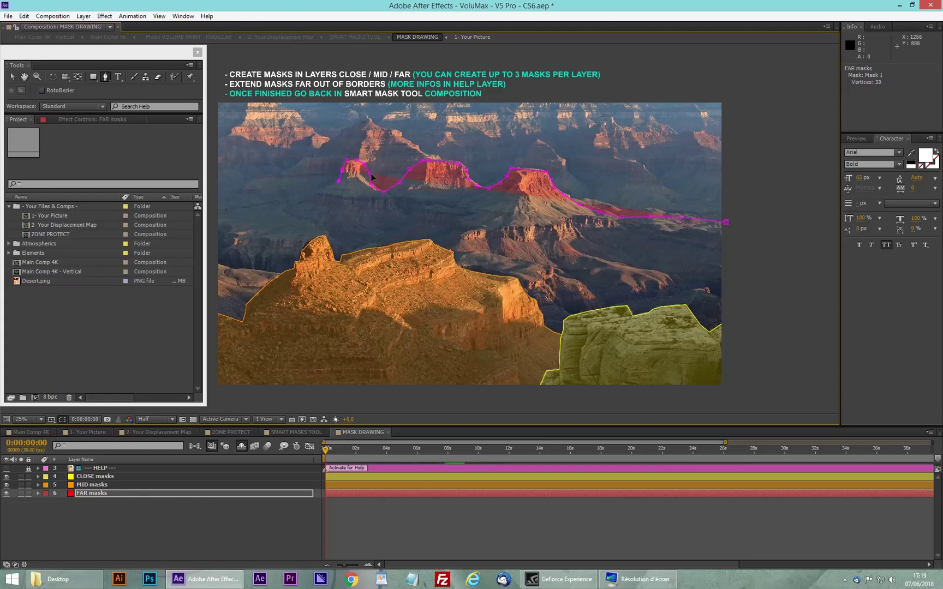
drag(370, 174, 364, 175)
click(326, 186)
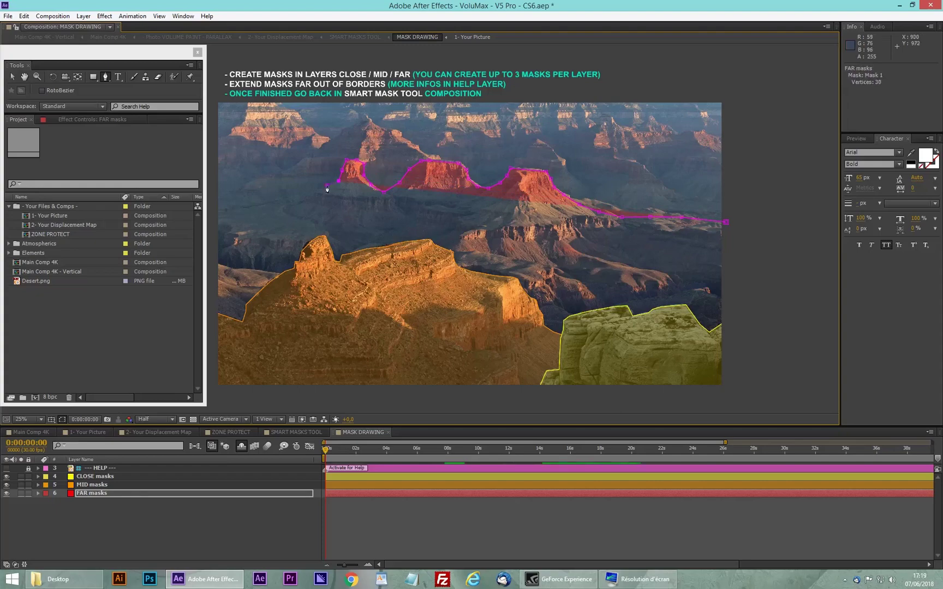
Continue the FAR mask along the descending ridge line to beyond the picture's left border
click(313, 192)
click(275, 204)
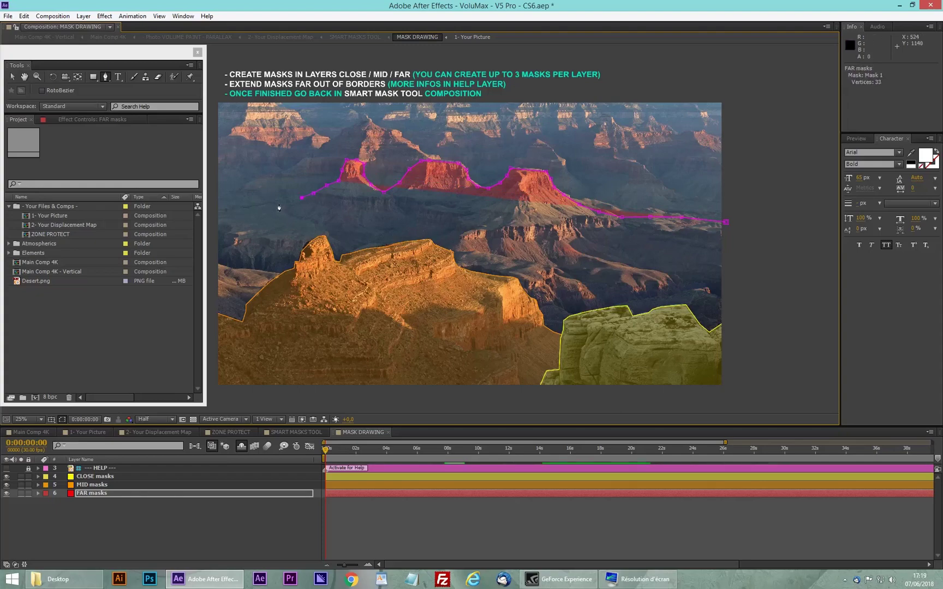
click(233, 207)
key(comma)
click(343, 210)
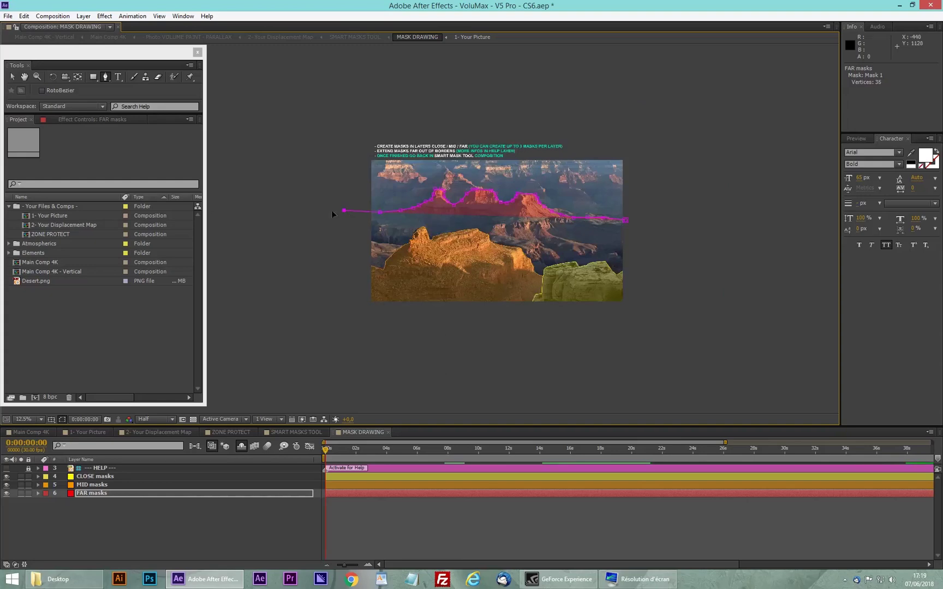
Close the FAR mask well outside the picture's left, lower and right borders and deselect its layer
click(313, 214)
click(325, 349)
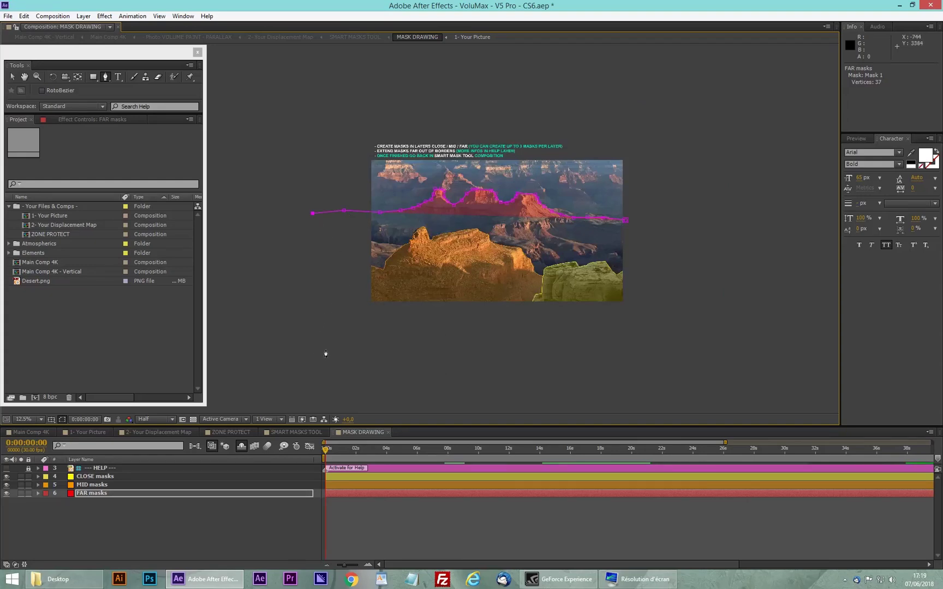
click(682, 355)
click(675, 219)
click(625, 220)
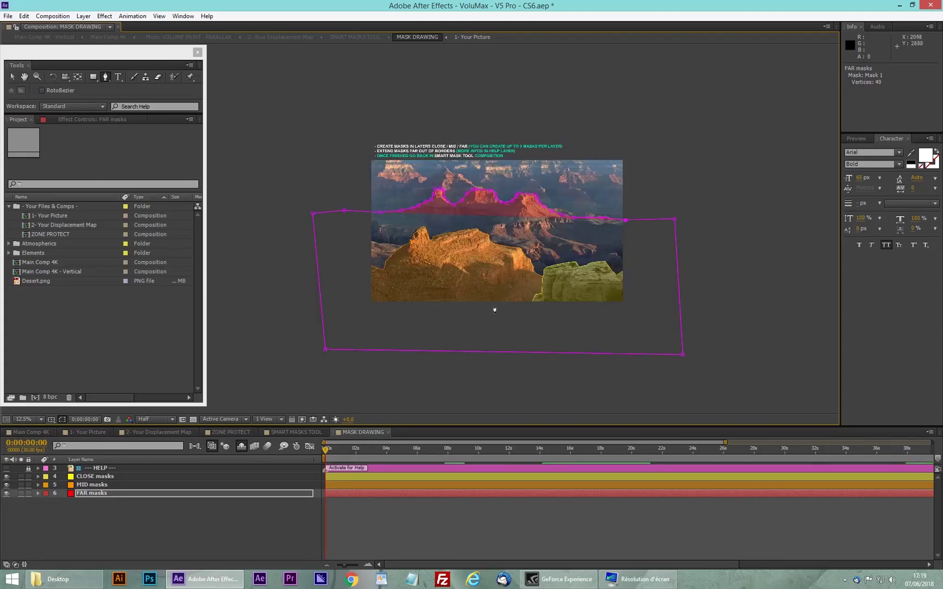
scroll(420, 311, up, 1)
drag(431, 301, 477, 325)
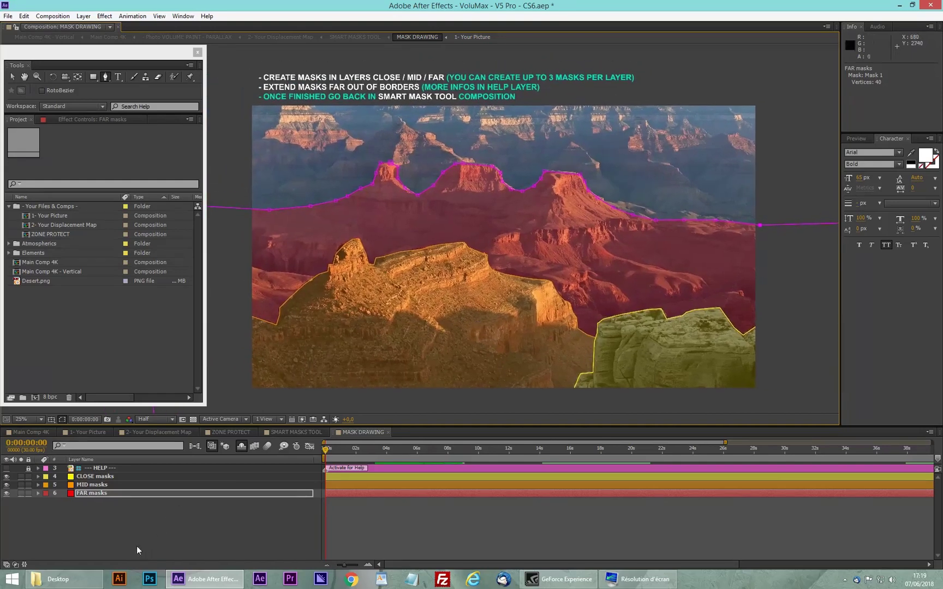
click(137, 550)
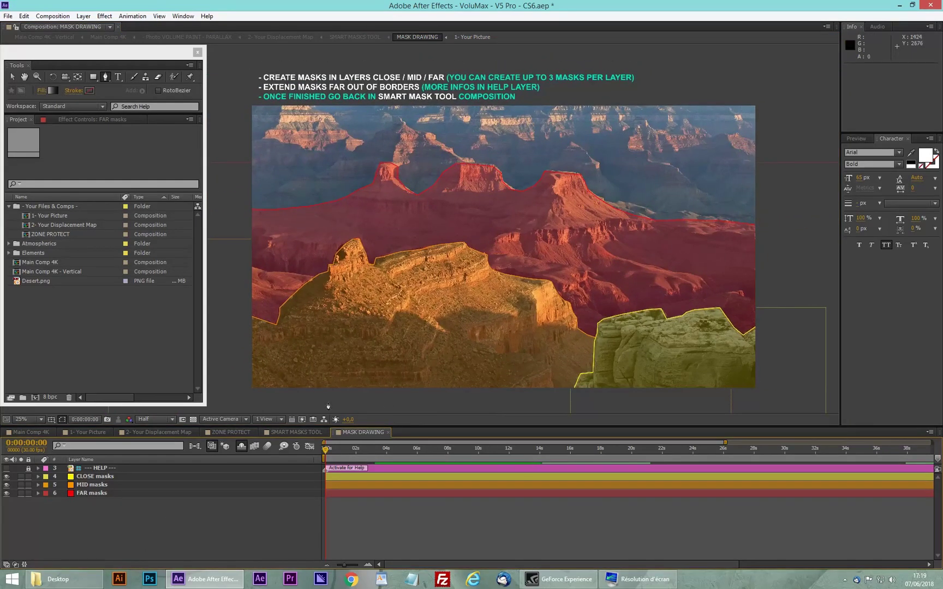
Select the CLOSE, MID and FAR masks layers one after another to review their outlines, ending with nothing selected
click(12, 76)
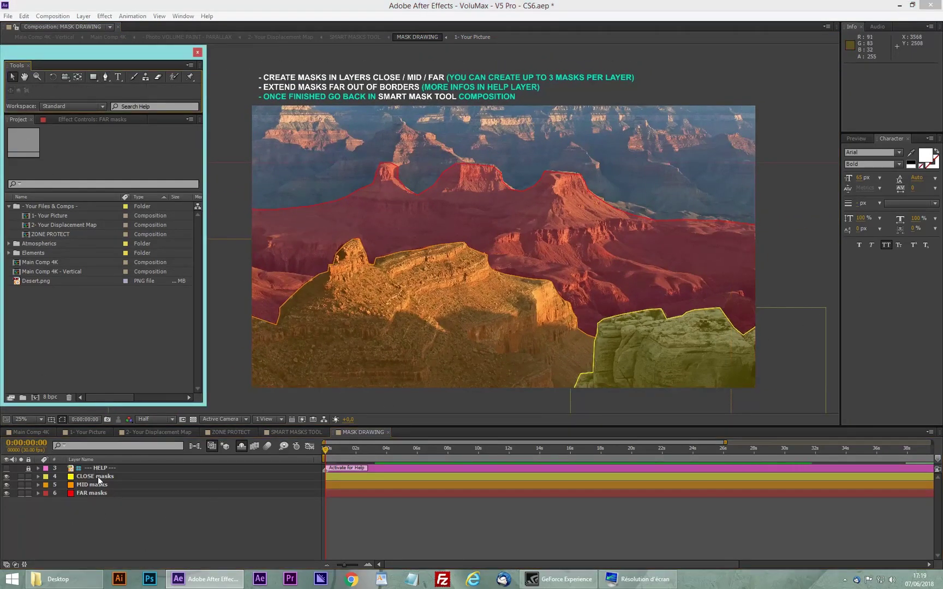
click(707, 376)
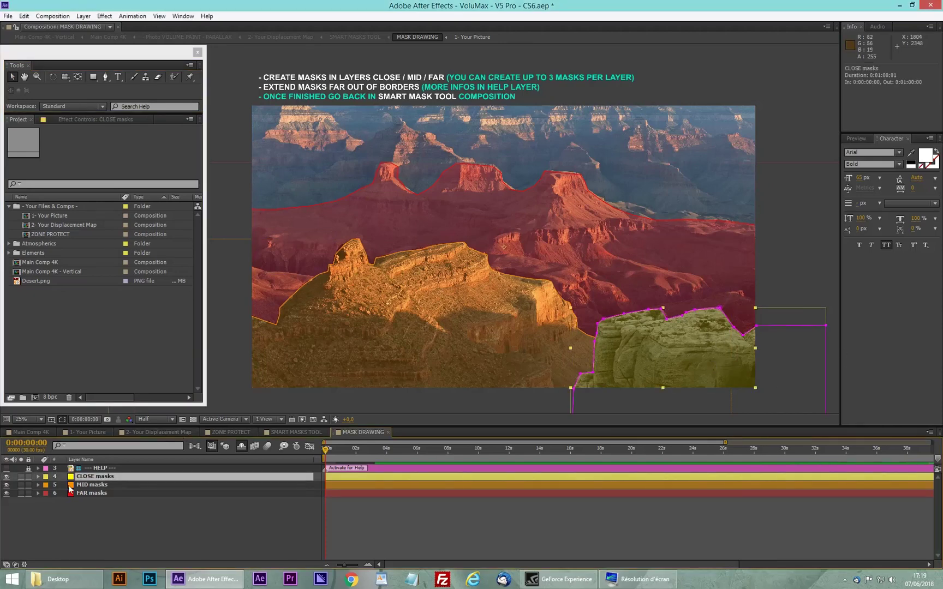
click(509, 353)
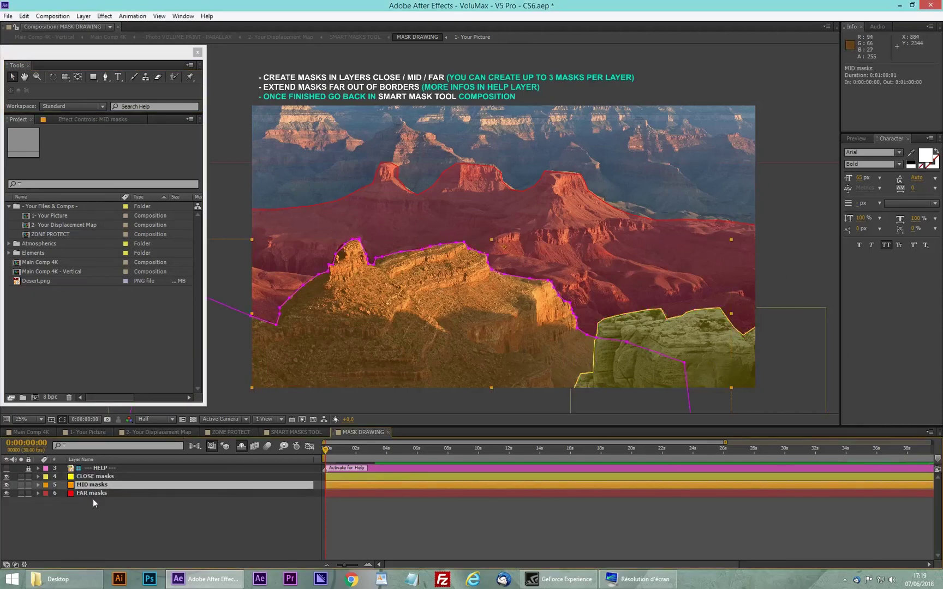
click(93, 493)
click(241, 504)
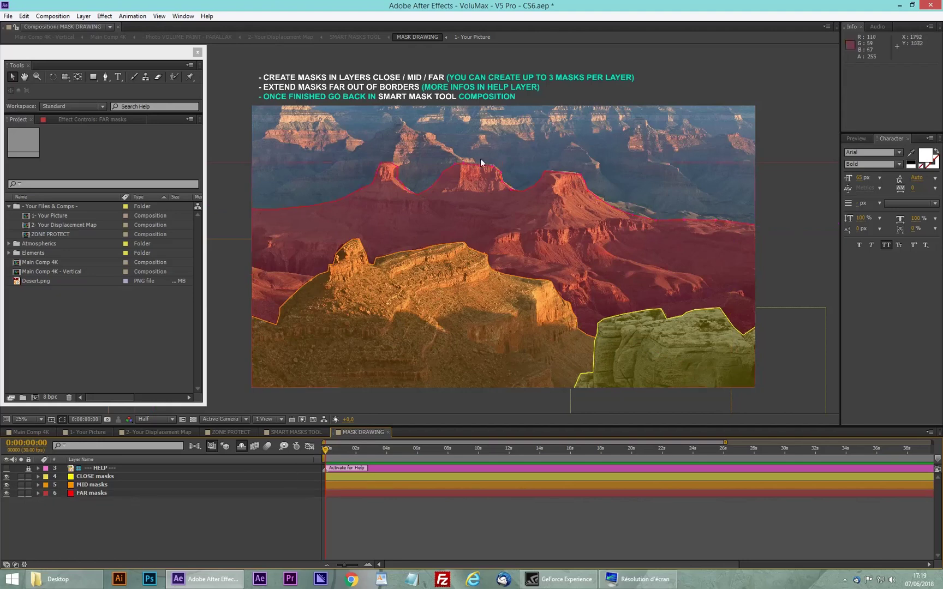
drag(530, 179, 524, 187)
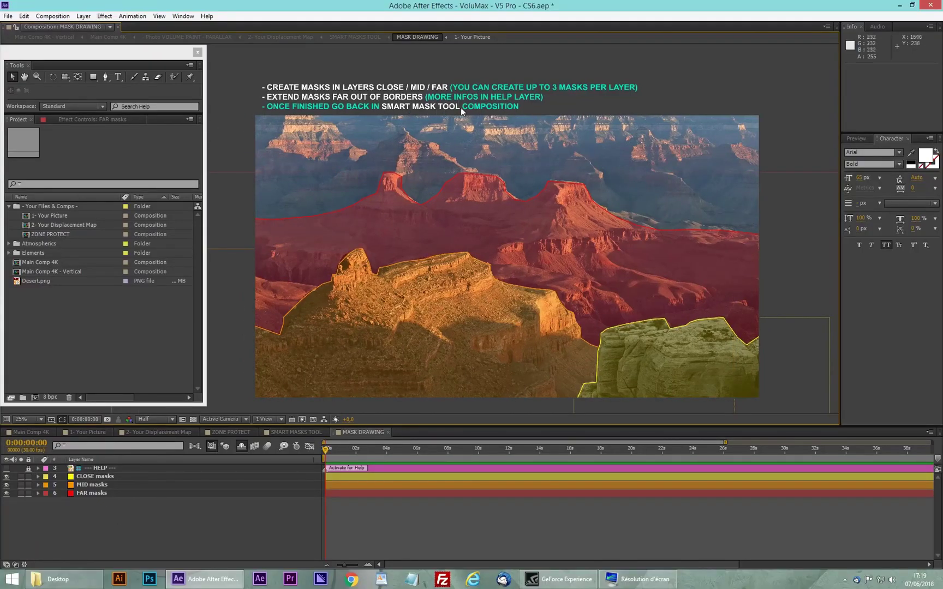
In the SMART MASKS TOOL composition, turn off the SHOW MASKS checkbox in the CONTROLS layer's effects
click(295, 433)
drag(475, 231, 496, 232)
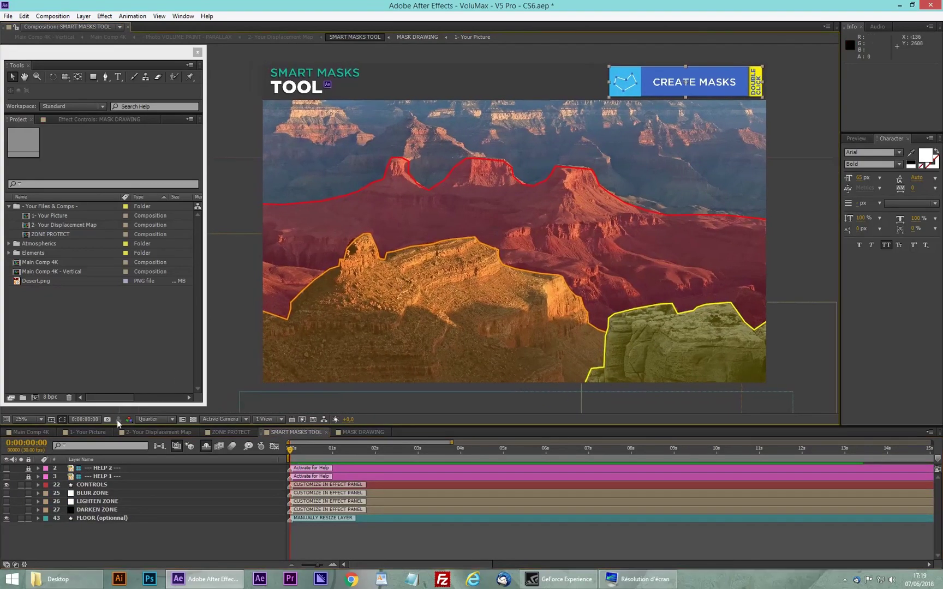
click(90, 485)
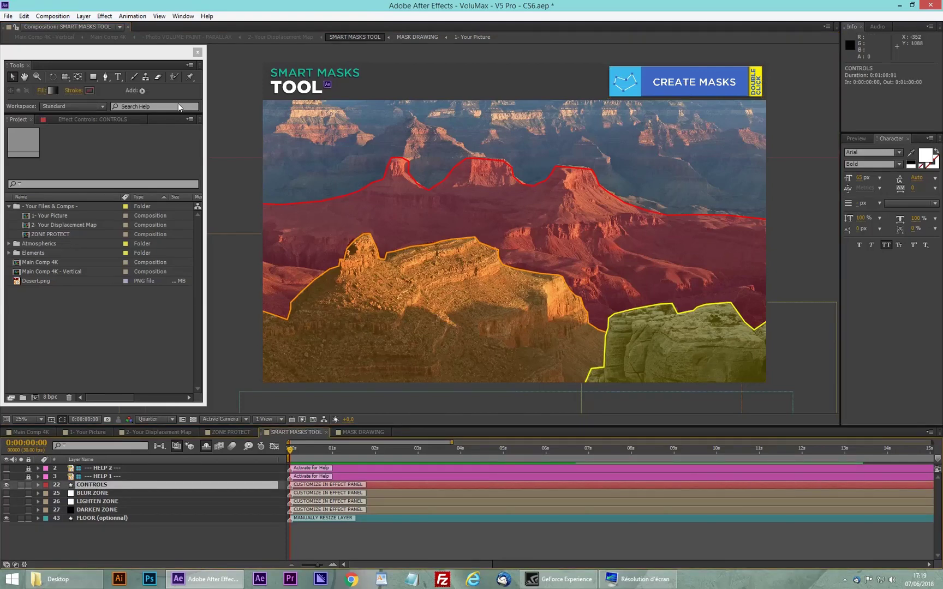
click(71, 119)
click(61, 138)
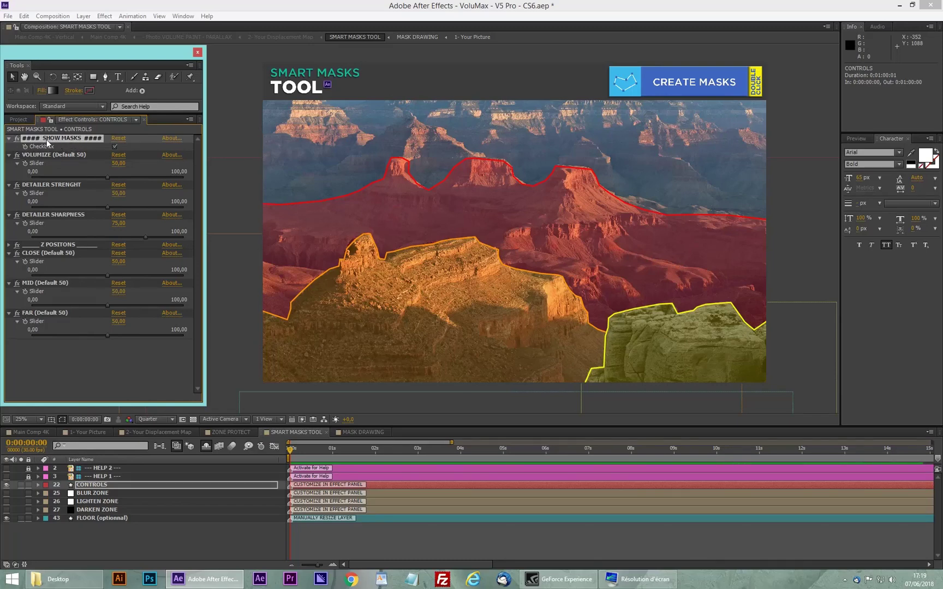
click(114, 147)
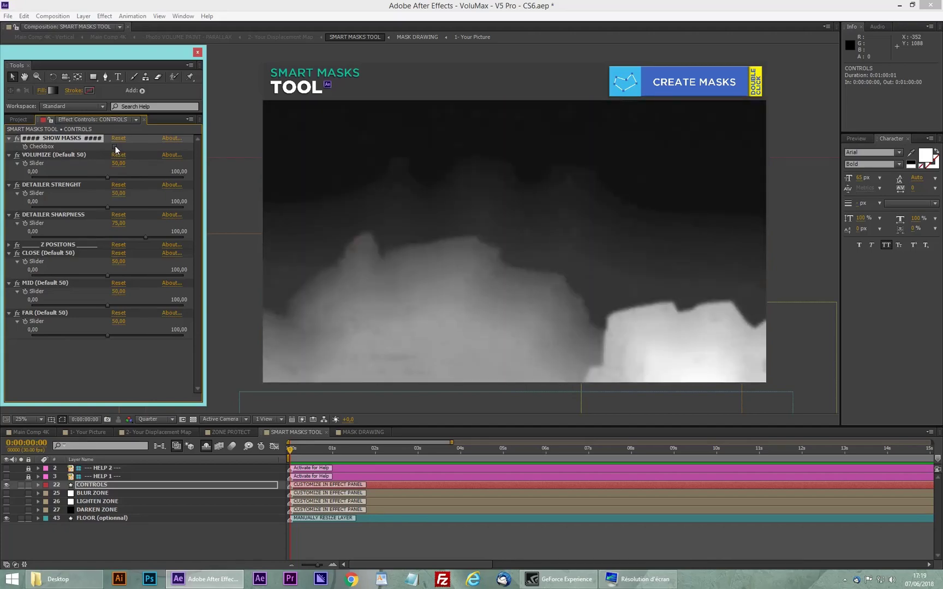
click(114, 147)
click(114, 146)
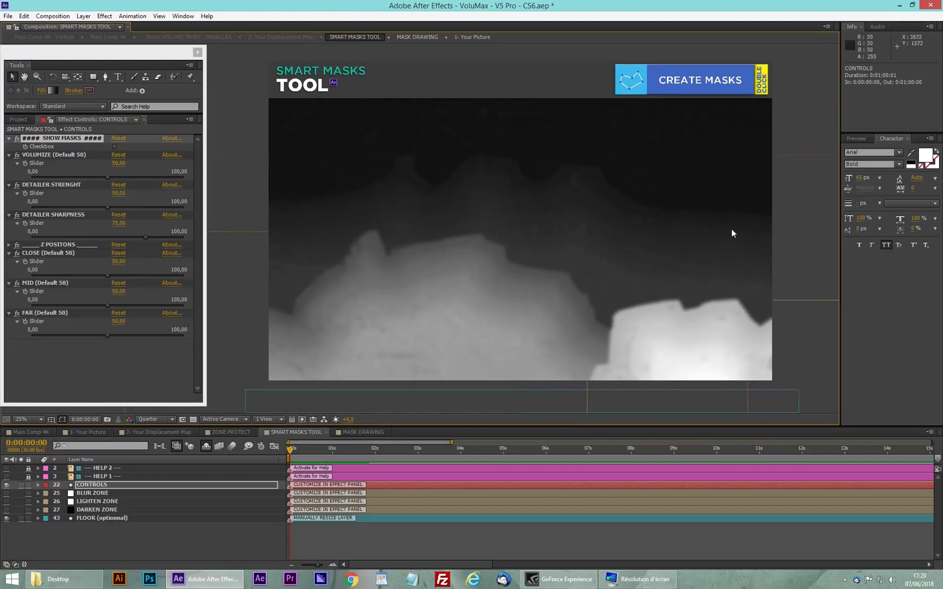
Set both DETAILER STRENGHT and VOLUMIZE to 0 on the CONTROLS layer and deselect it
drag(541, 311, 547, 309)
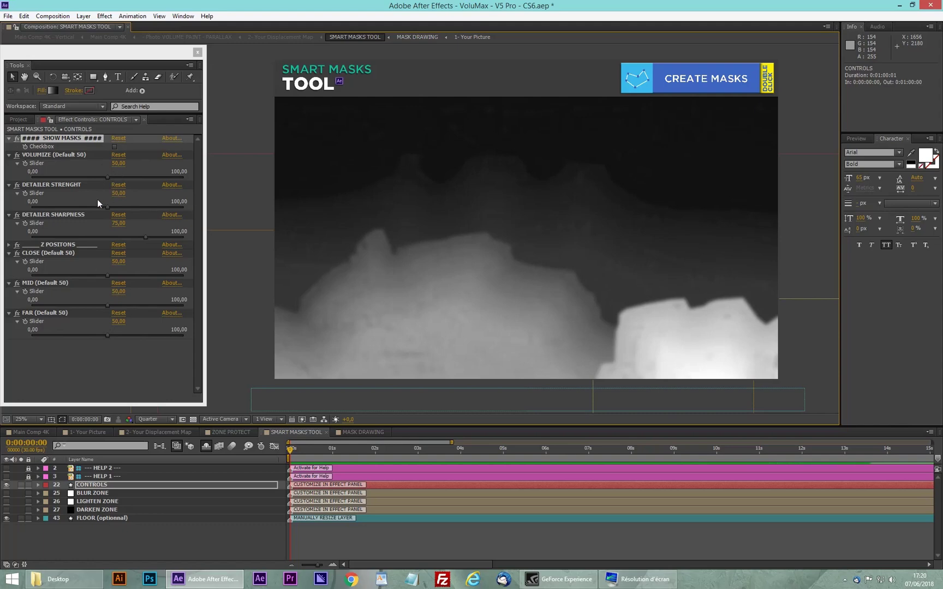
click(52, 185)
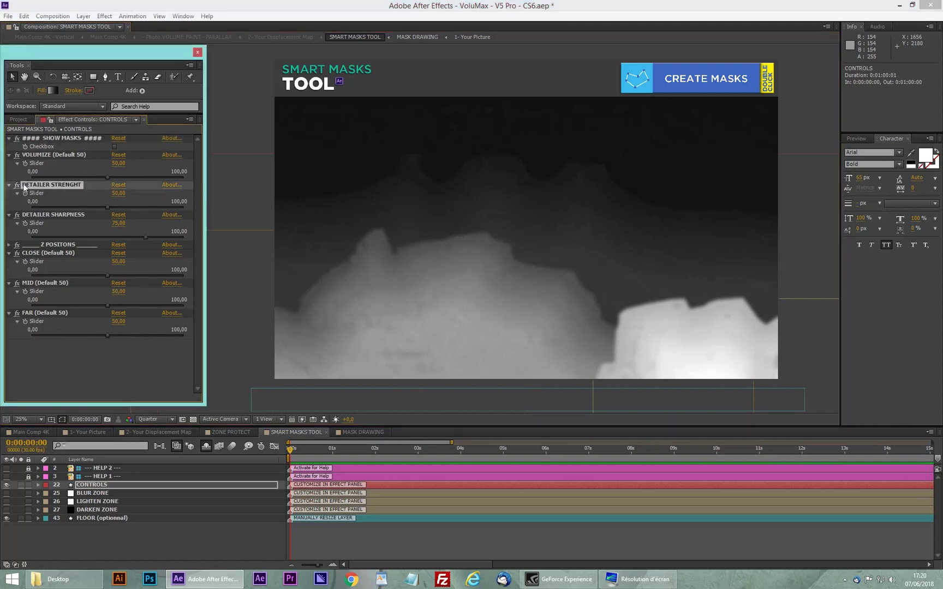
drag(99, 206, 28, 213)
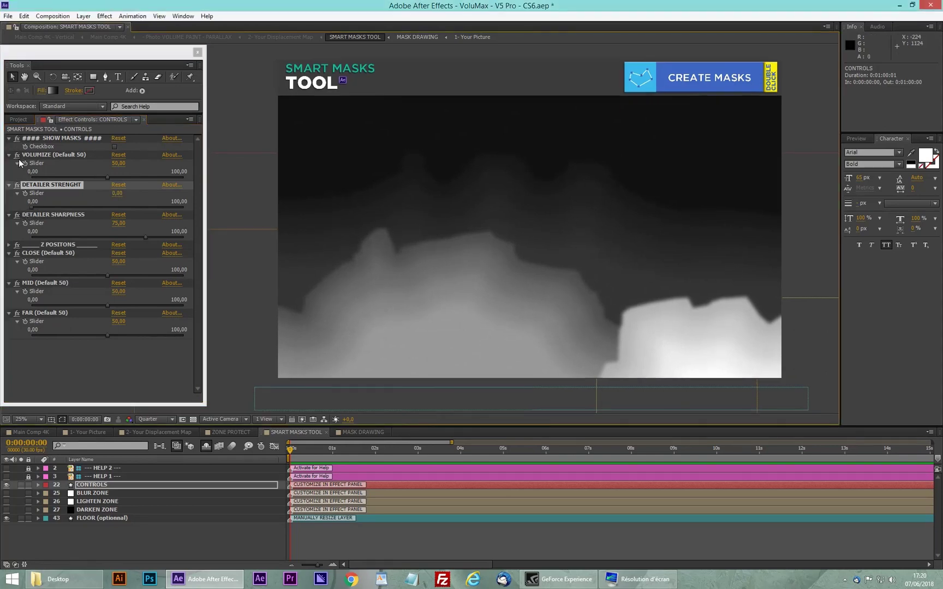
click(53, 158)
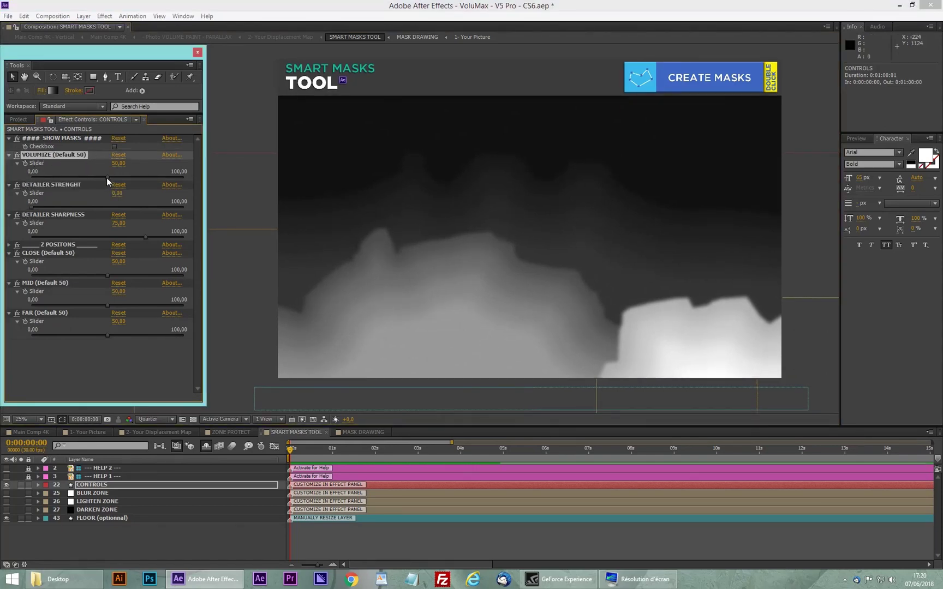
drag(107, 179, 20, 182)
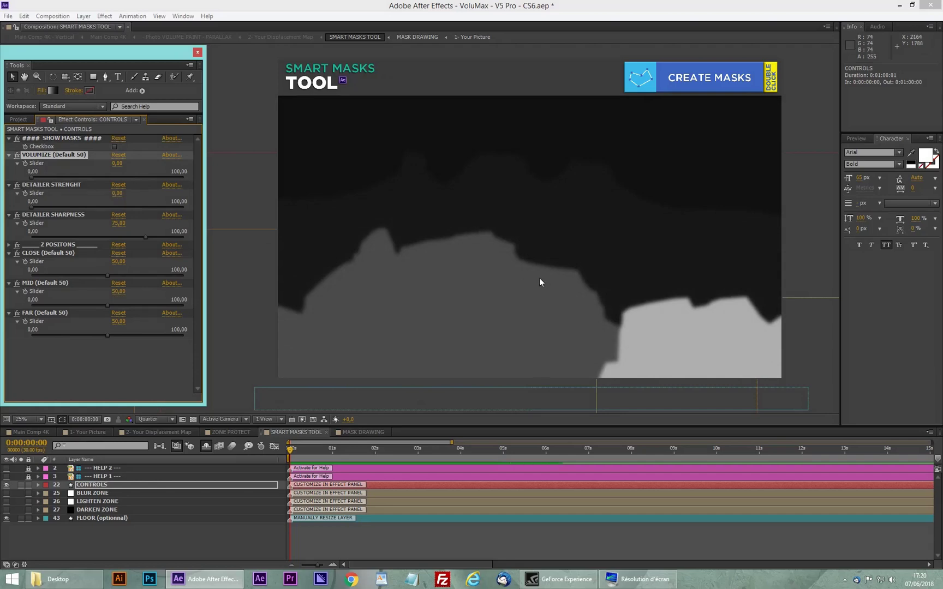
drag(491, 295, 467, 289)
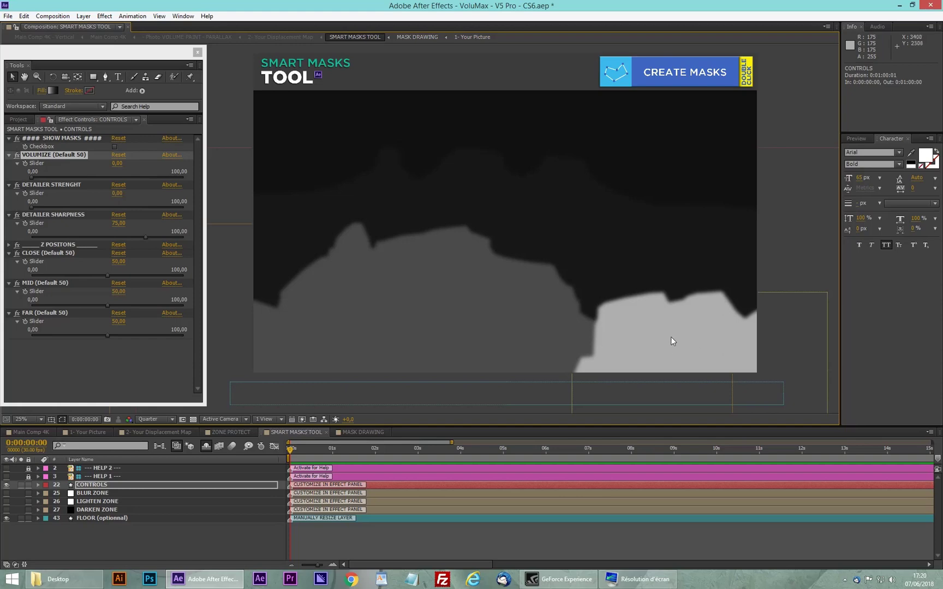
click(427, 330)
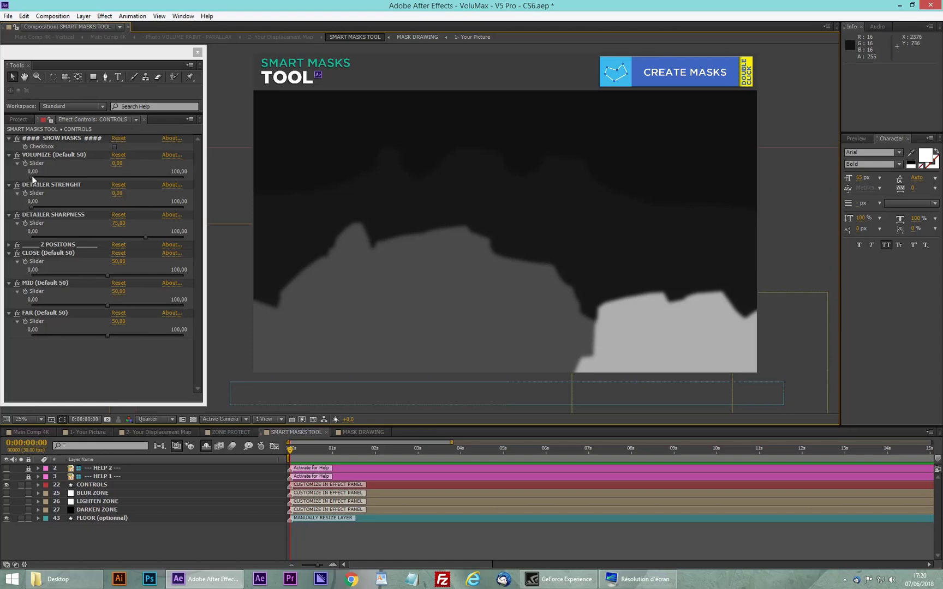
Try VOLUMIZE at 100 on the CONTROLS layer and settle it at 50
drag(32, 178, 196, 177)
click(519, 296)
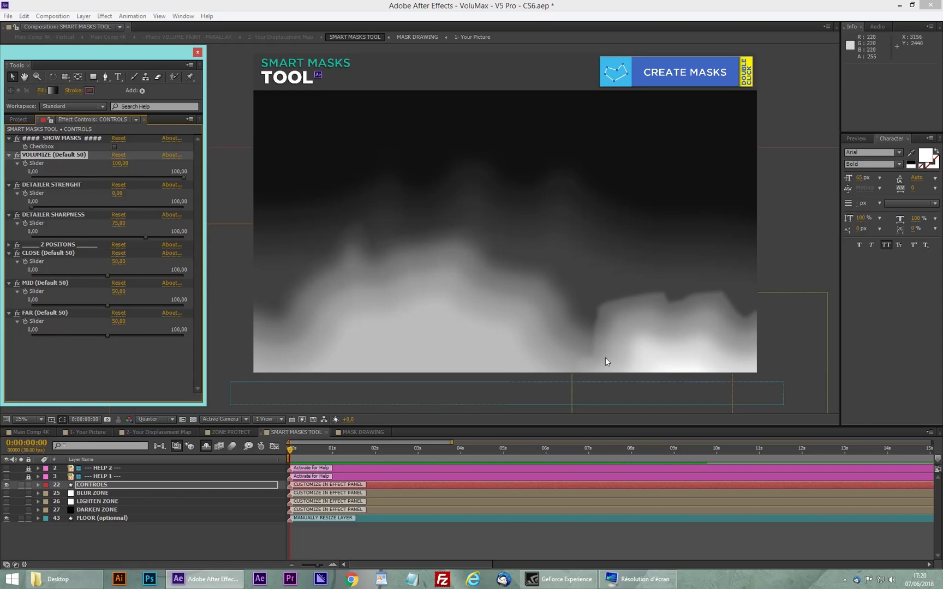
click(120, 164)
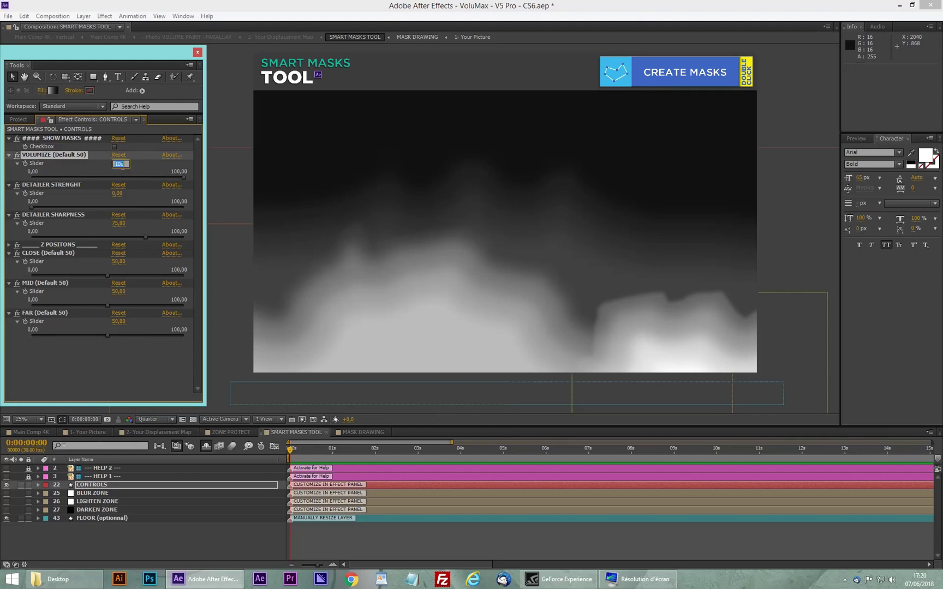
text(50)
key(Return)
mouse_move(107, 176)
mouse_down()
mouse_move(81, 177)
mouse_move(163, 179)
mouse_move(63, 186)
mouse_move(106, 179)
mouse_up()
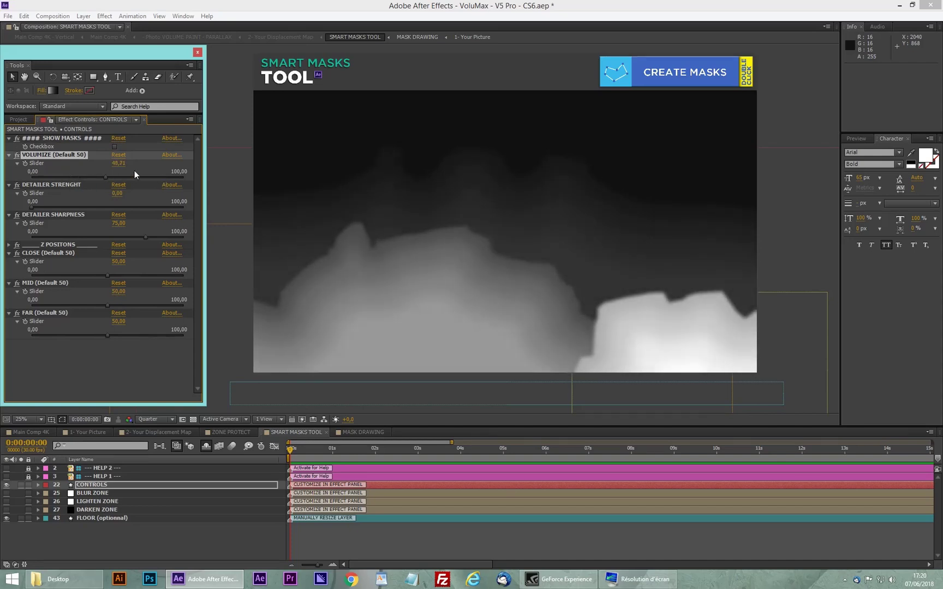
click(121, 163)
text(50)
key(Return)
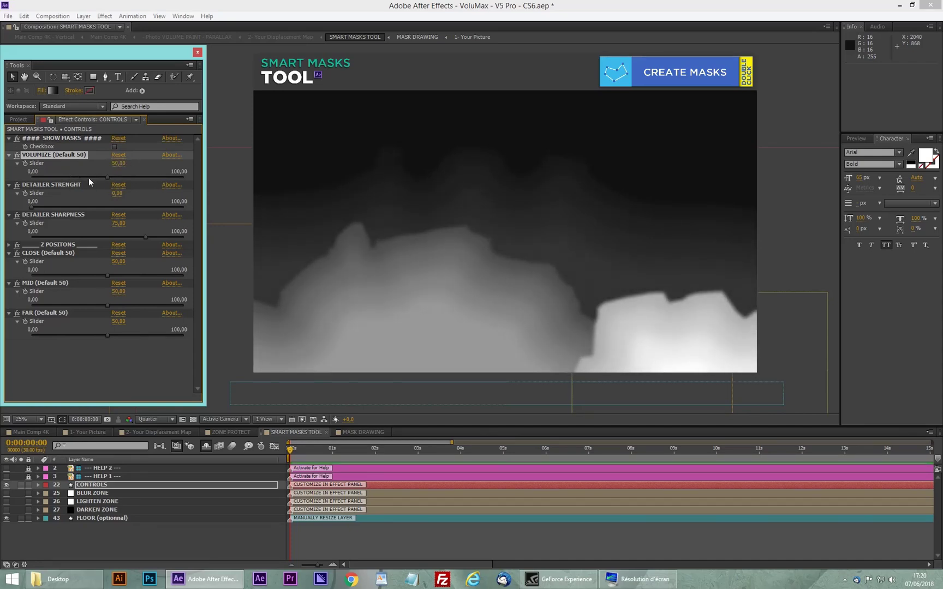
Set DETAILER STRENGHT to 75 and raise DETAILER SHARPNESS to about 82 on the CONTROLS layer
click(67, 184)
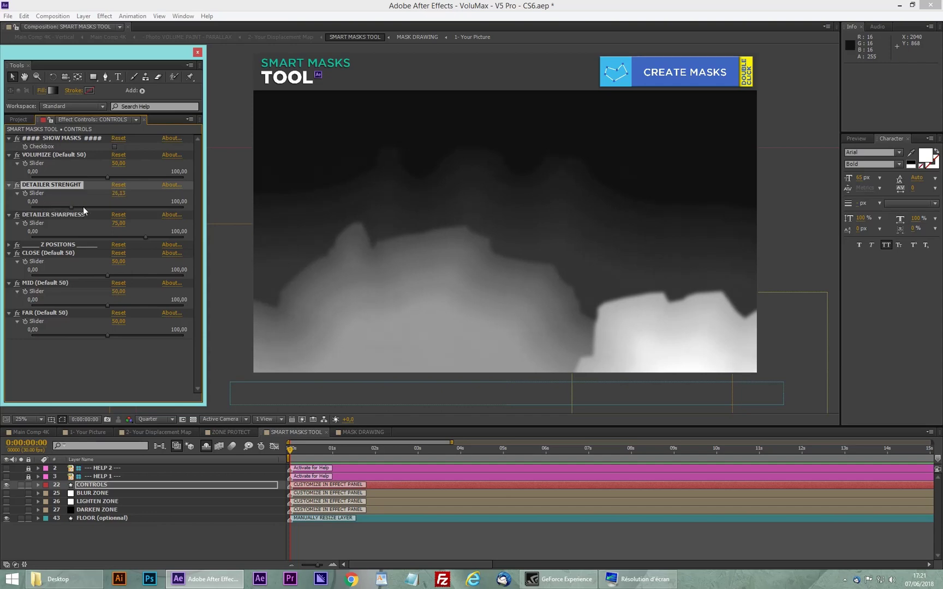
drag(83, 206, 156, 205)
click(123, 193)
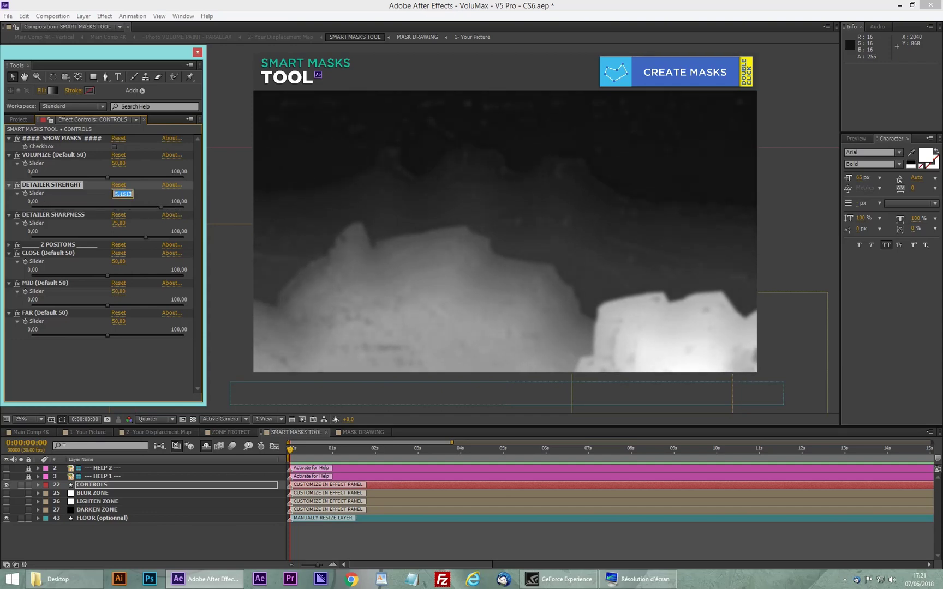
text(75)
key(Return)
click(52, 216)
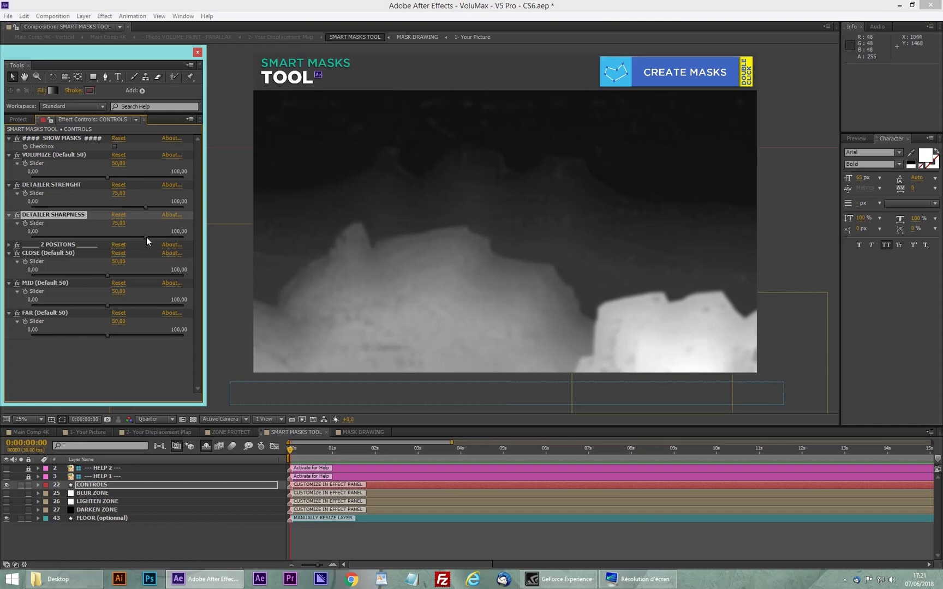
drag(146, 238, 179, 230)
Review the Z position controls for the CLOSE, MID and FAR depths on the CONTROLS layer
click(54, 245)
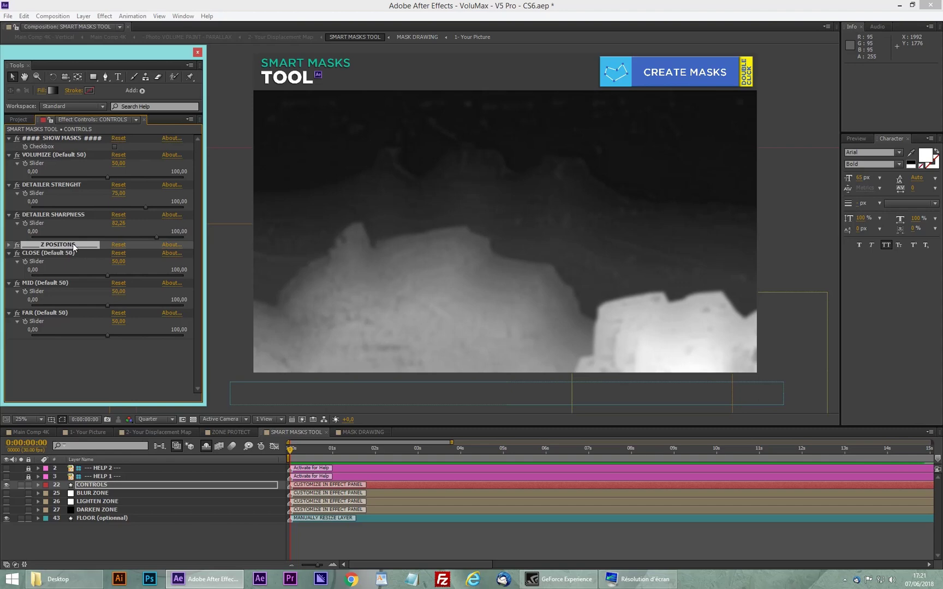
click(49, 254)
click(44, 281)
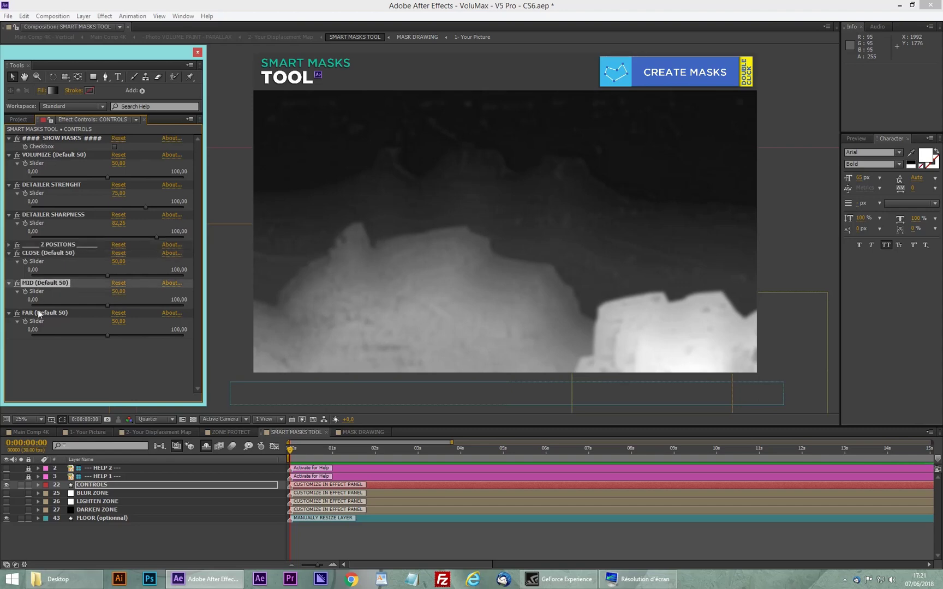
click(38, 313)
click(42, 280)
click(37, 251)
click(80, 367)
Try raising the MID position to about 76.5 and nudging the CLOSE position, and undo both changes
click(42, 284)
drag(92, 307, 139, 306)
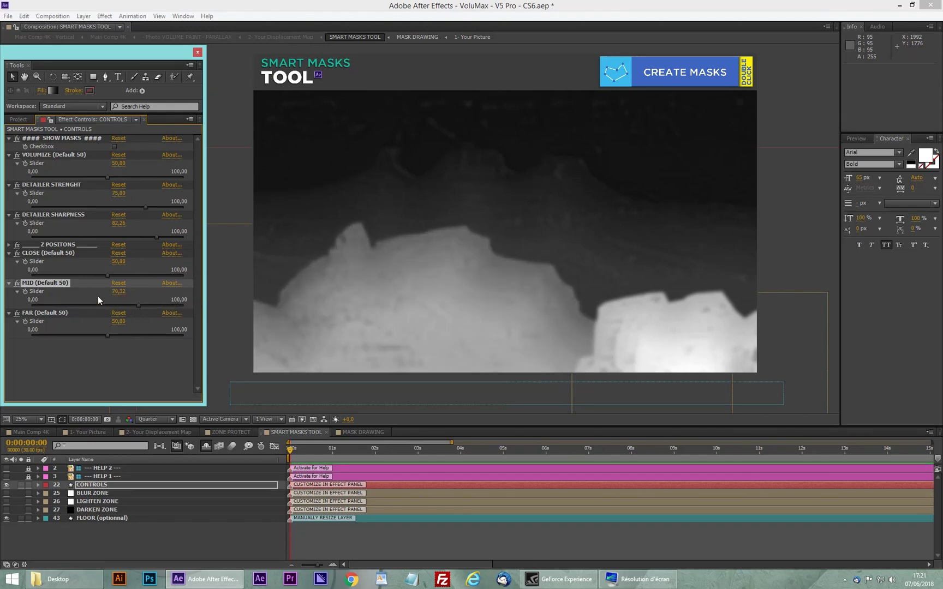
key(ctrl+z)
mouse_move(107, 275)
mouse_down()
mouse_move(135, 275)
mouse_move(108, 276)
mouse_up()
key(ctrl+z)
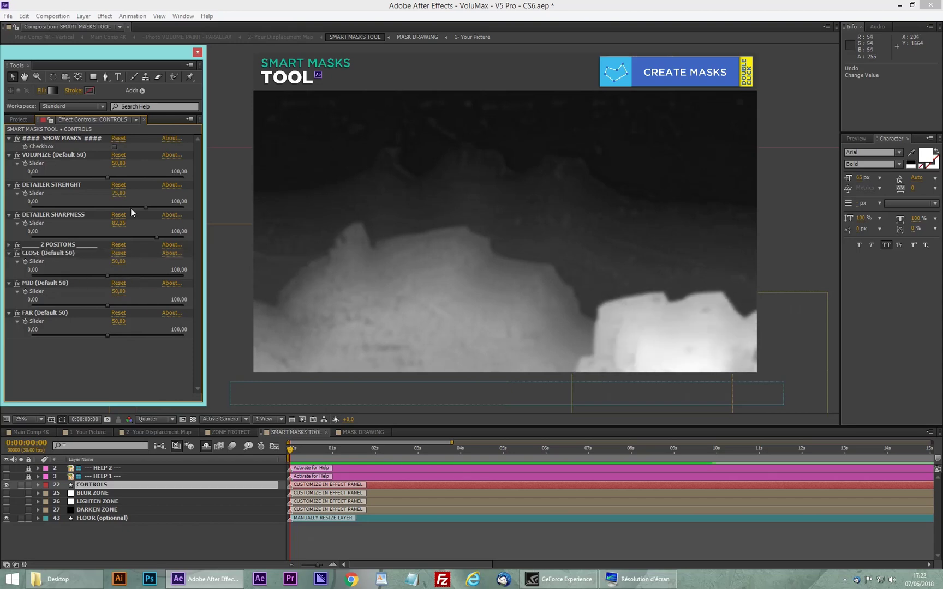
Turn on SHOW MASKS and review the BLUR ZONE, LIGHTEN ZONE and DARKEN ZONE layers, ending with nothing selected
click(44, 138)
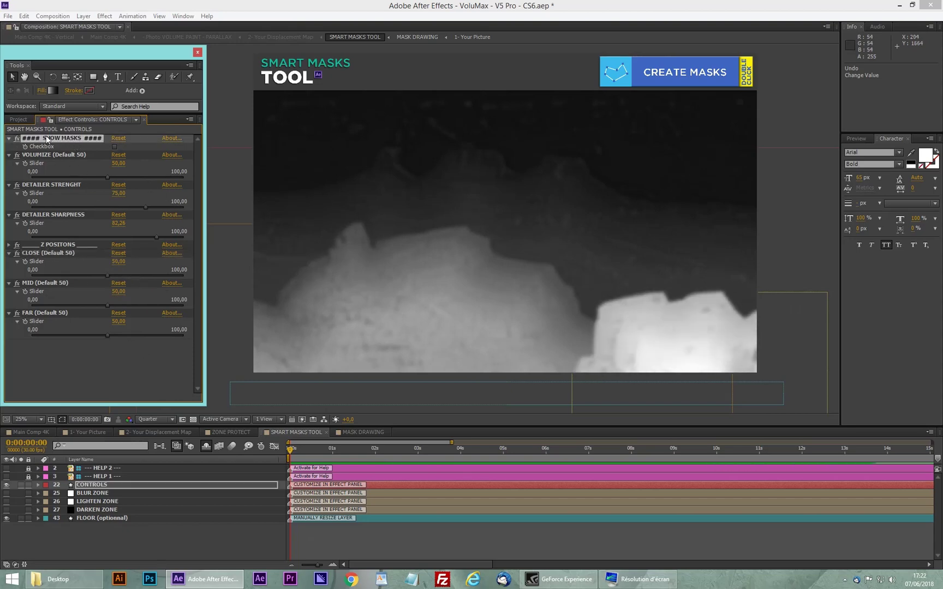
click(114, 146)
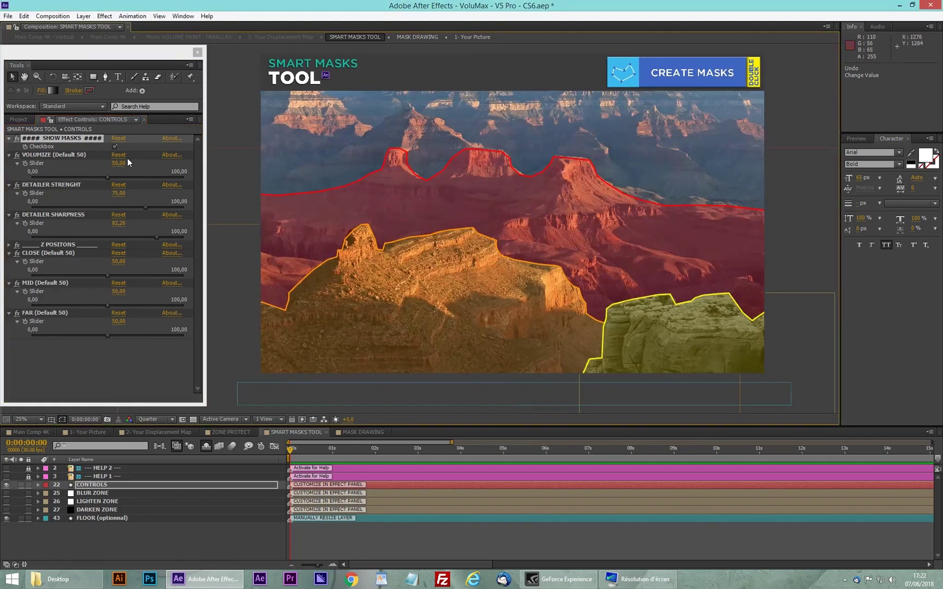
click(132, 526)
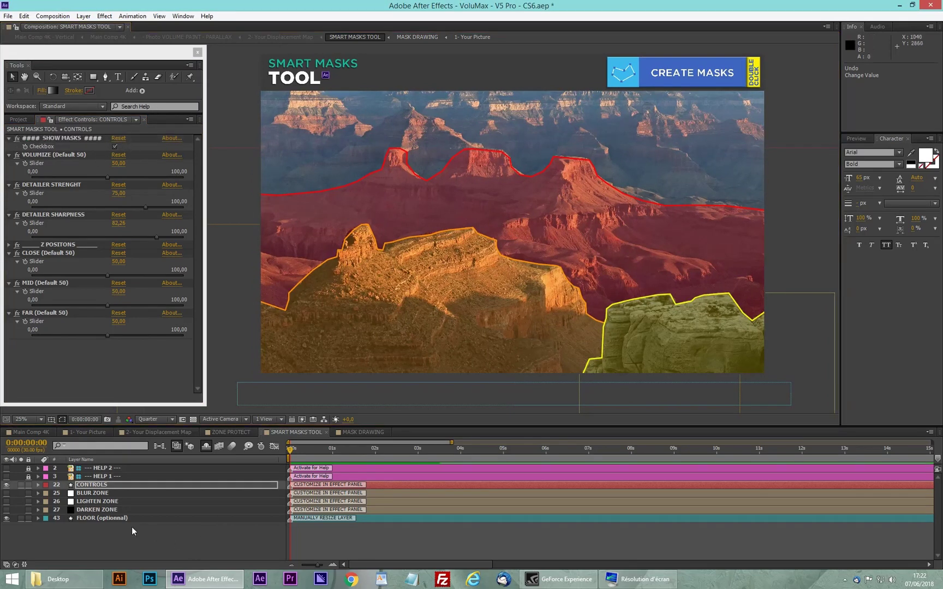
click(97, 494)
click(97, 501)
click(99, 510)
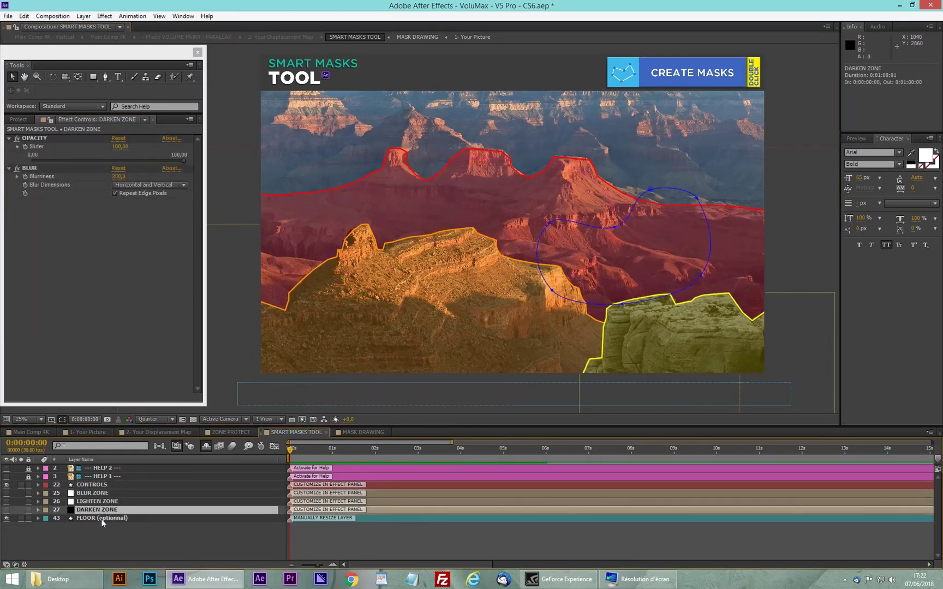
click(104, 534)
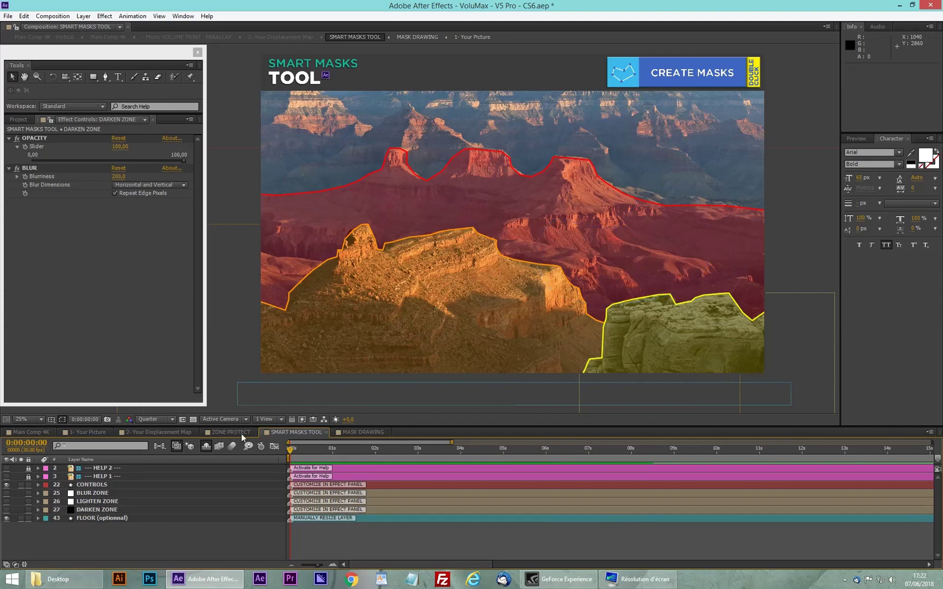
Switch SHOW MASKS off on the CONTROLS layer to view the depth map, and turn it back on
click(92, 484)
click(114, 146)
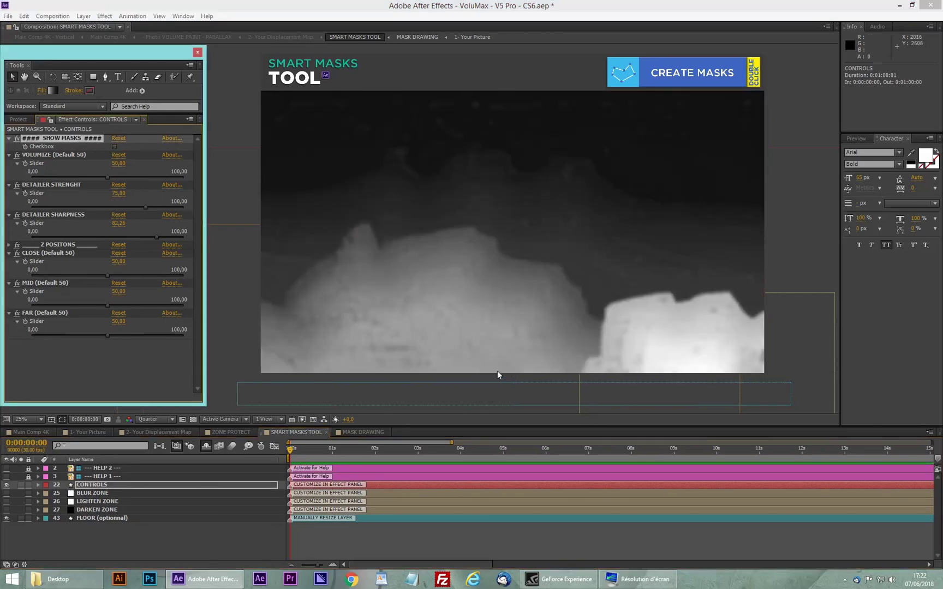
click(114, 146)
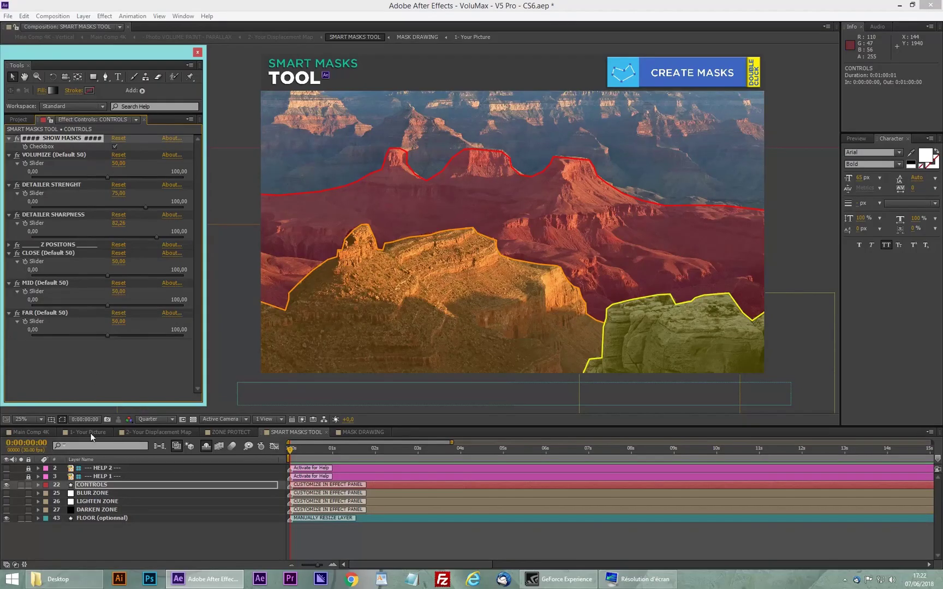
Show the HELP 1 layer, examine its brighten and darken zone examples beside the depth map, and hide it again
click(95, 484)
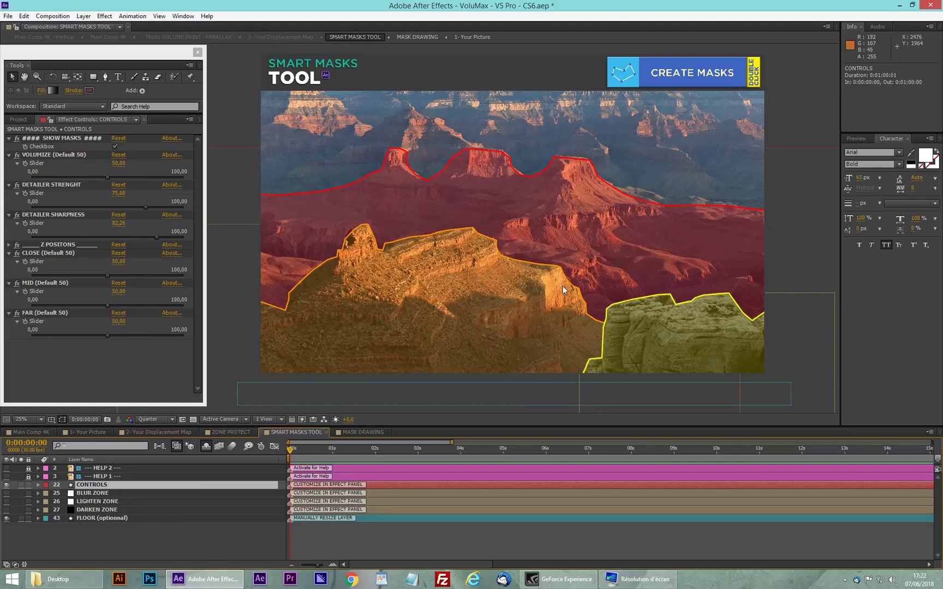
click(95, 477)
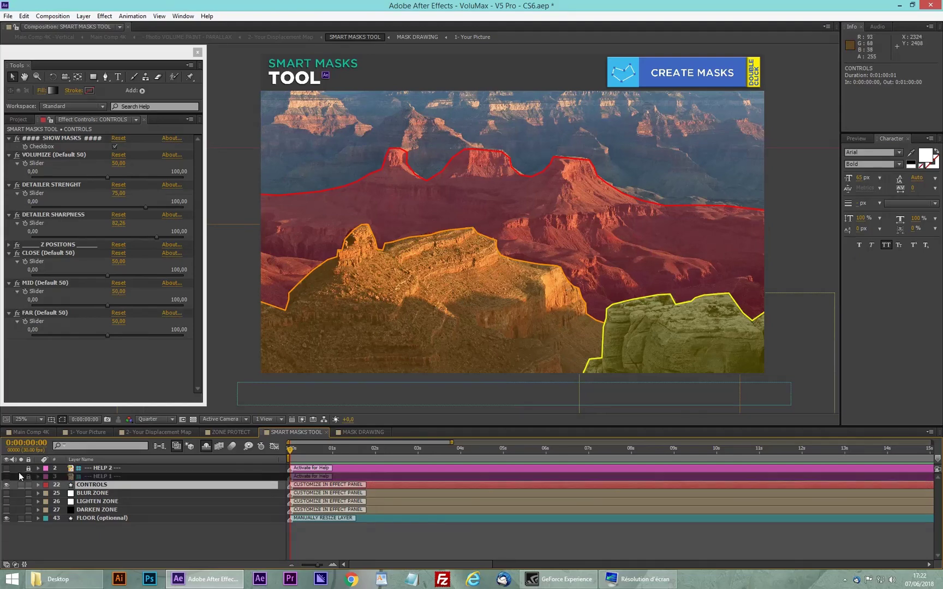
click(7, 477)
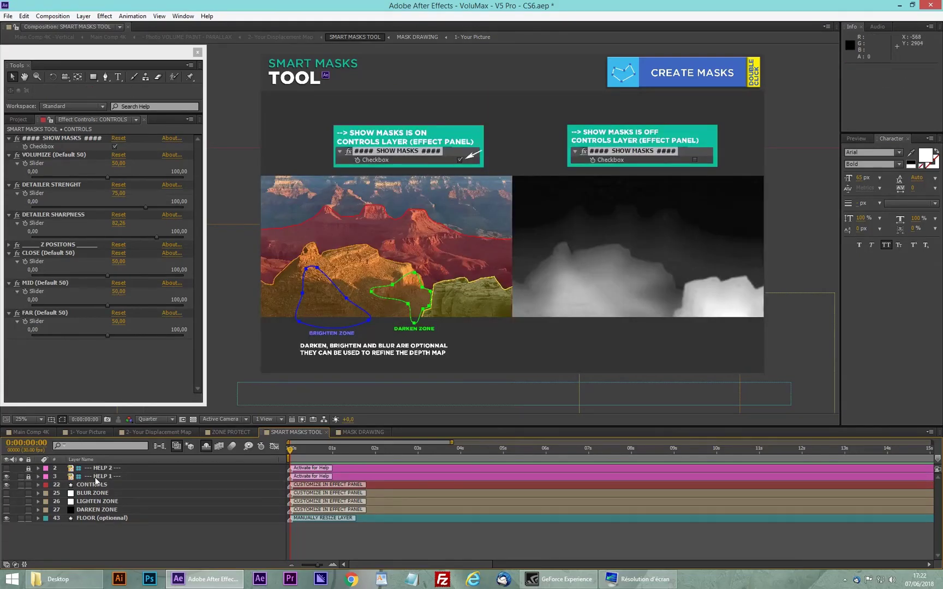
click(95, 479)
scroll(382, 314, up, 2)
drag(382, 314, 537, 252)
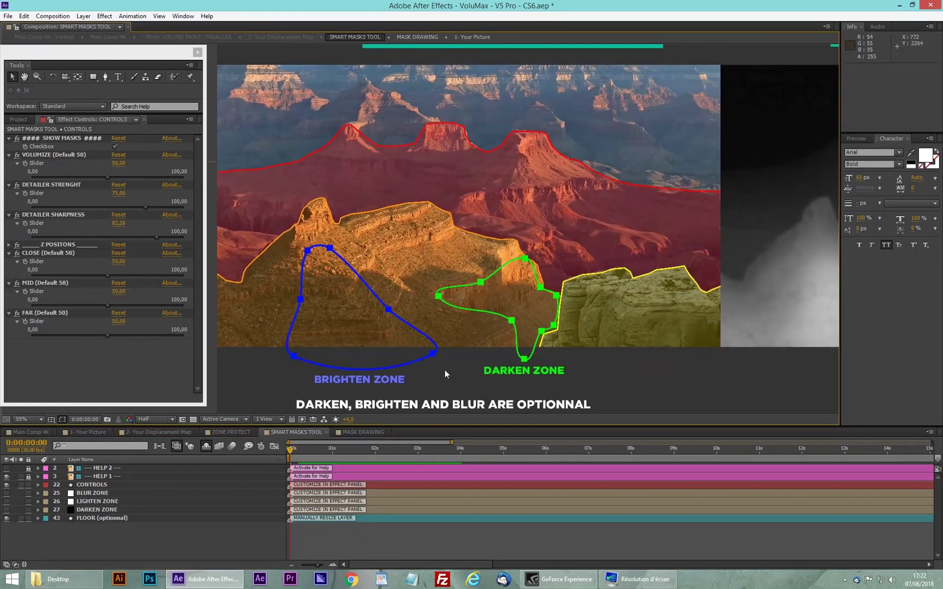
drag(704, 301, 291, 322)
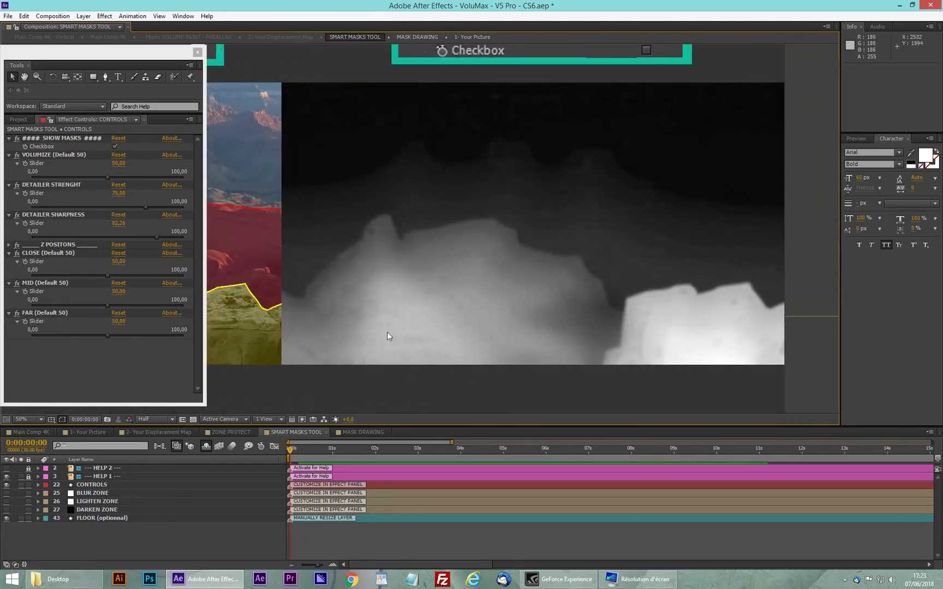
scroll(379, 294, down, 2)
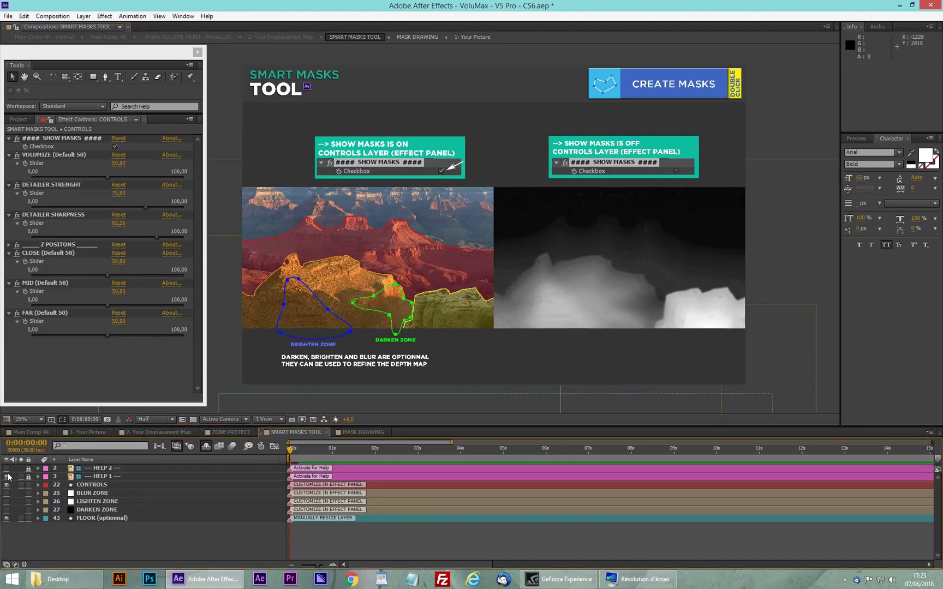
click(86, 486)
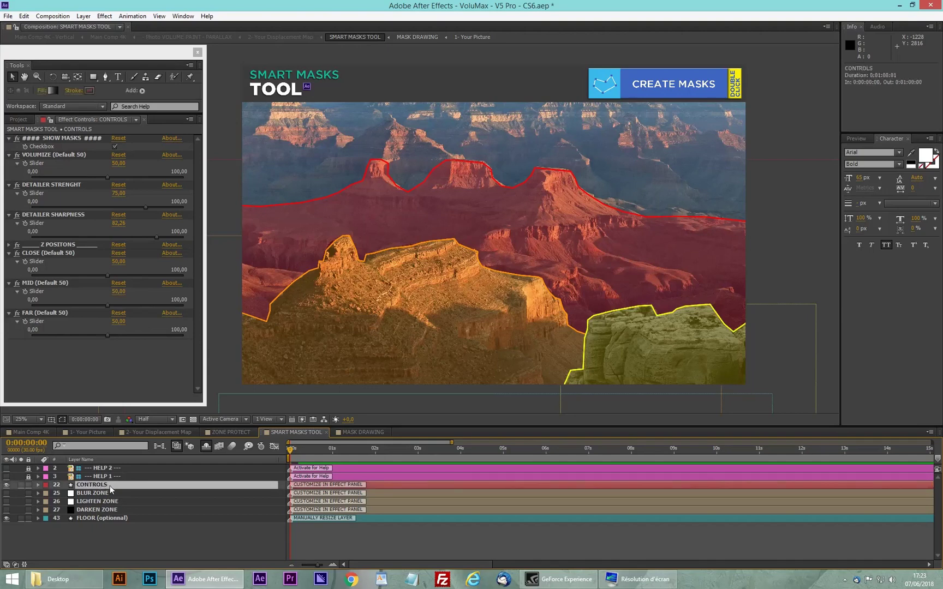
Select the LIGHTEN ZONE layer and reshape its mask into a narrower zone down the middle mesa's shadowed slope, extending below the picture
click(93, 493)
click(89, 511)
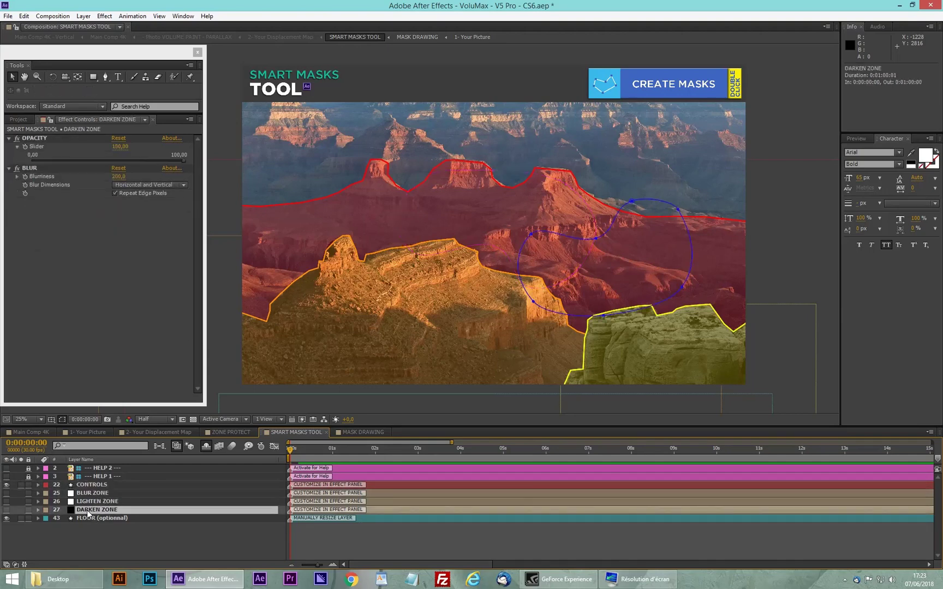
click(92, 503)
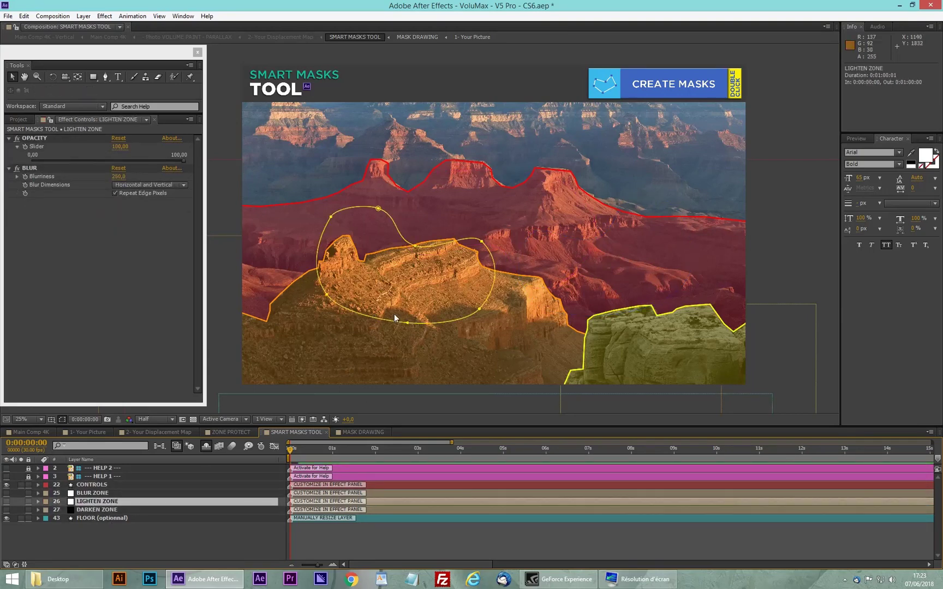
click(407, 322)
drag(407, 323, 364, 401)
drag(479, 309, 446, 401)
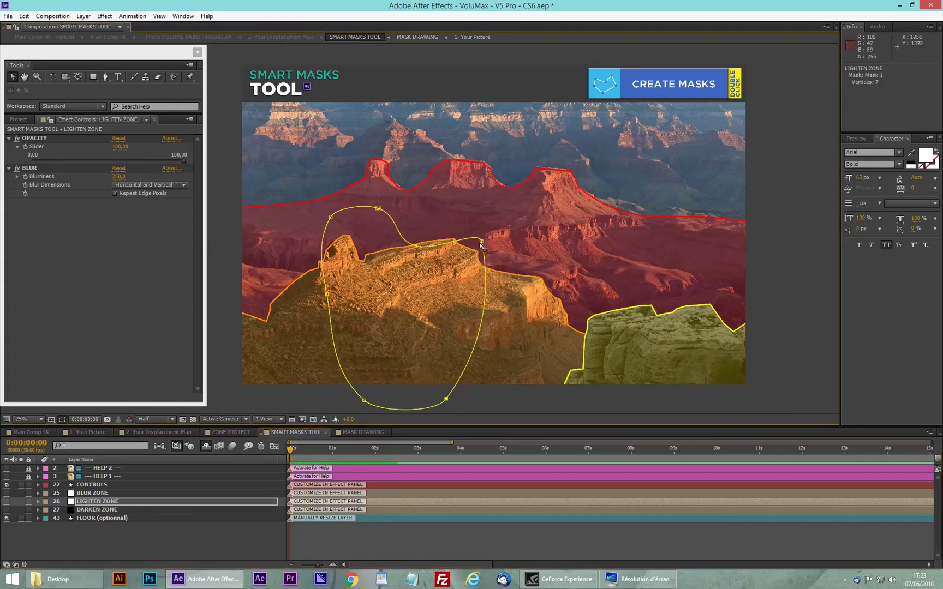
drag(481, 242, 472, 357)
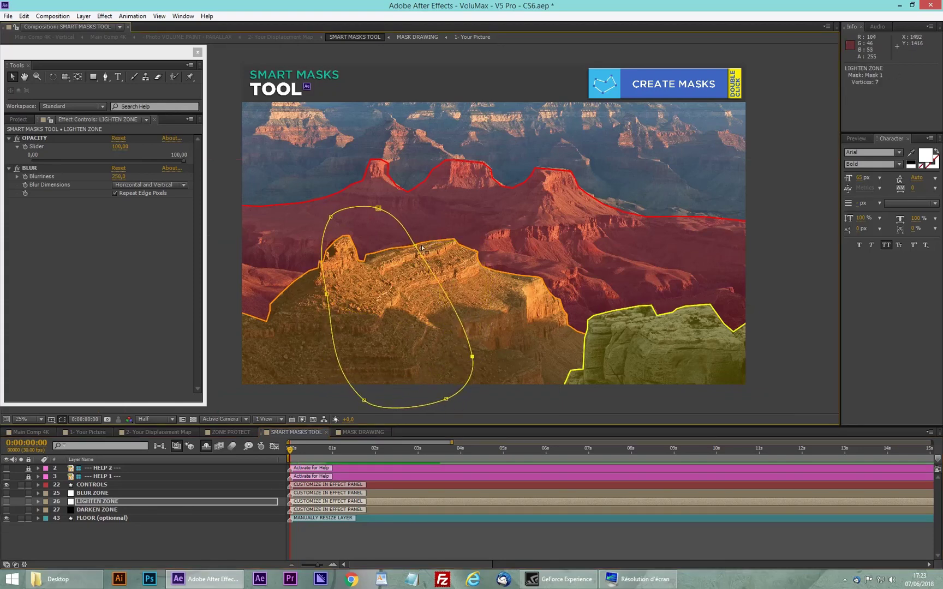
drag(416, 246, 396, 317)
drag(378, 208, 362, 294)
drag(331, 216, 325, 319)
drag(369, 345, 367, 325)
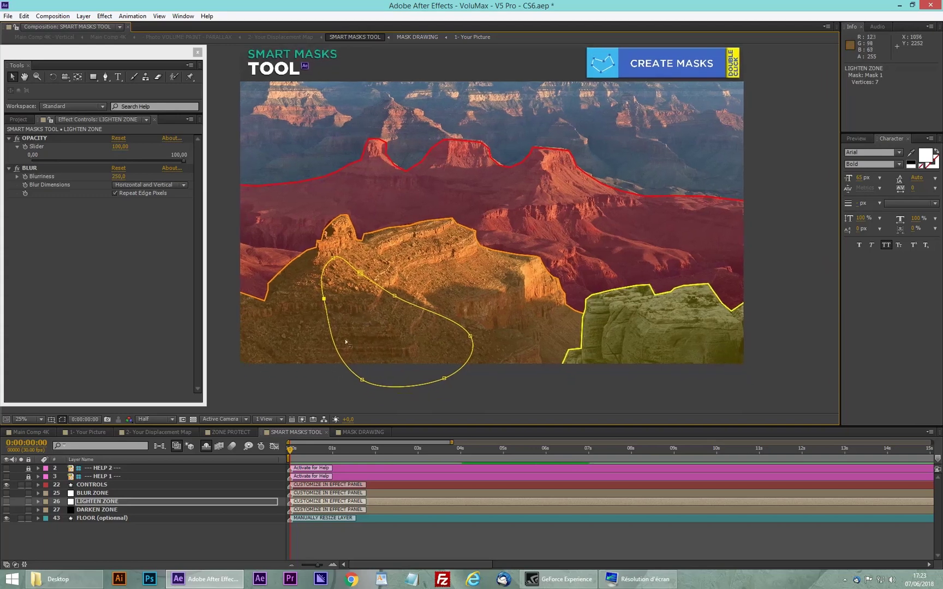
Try adding a vertex with the Pen tool to pull the LIGHTEN ZONE mask's left edge inward, and undo it
click(105, 76)
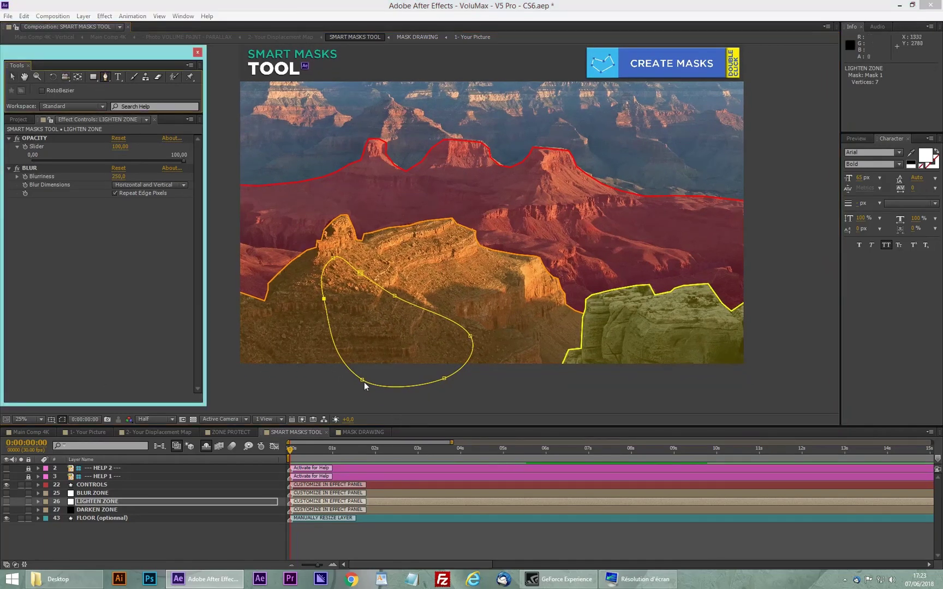
drag(333, 343, 364, 327)
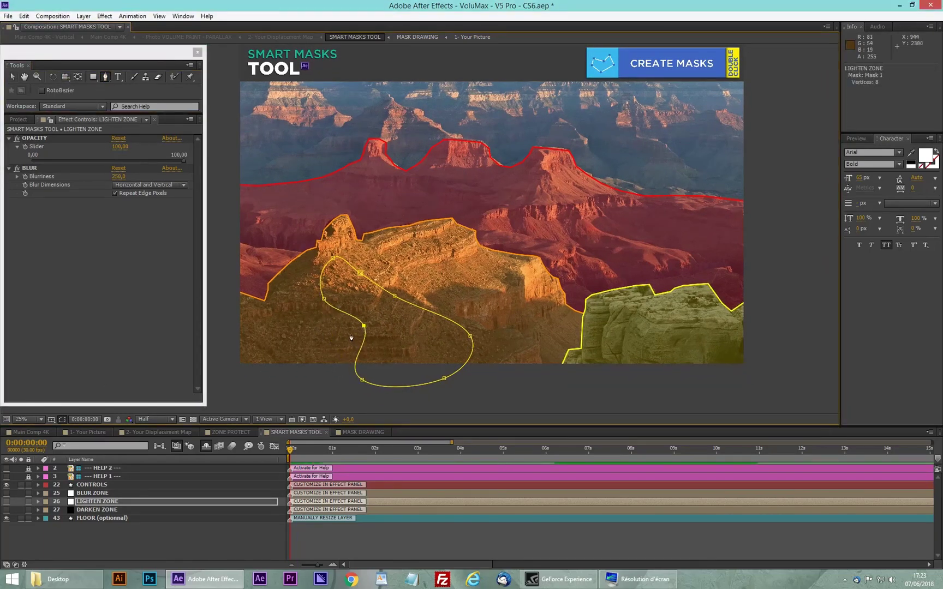
key(ctrl+z)
key(ctrl+z)
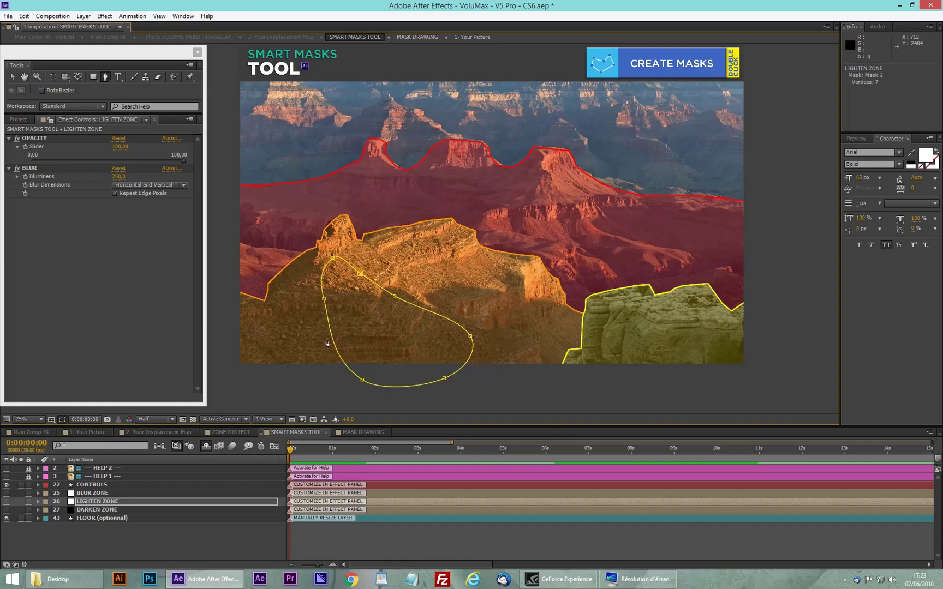
Try replacing the LIGHTEN ZONE mask with a new straight-edged outline on the middle mesa, and undo back to the original mask
key(Delete)
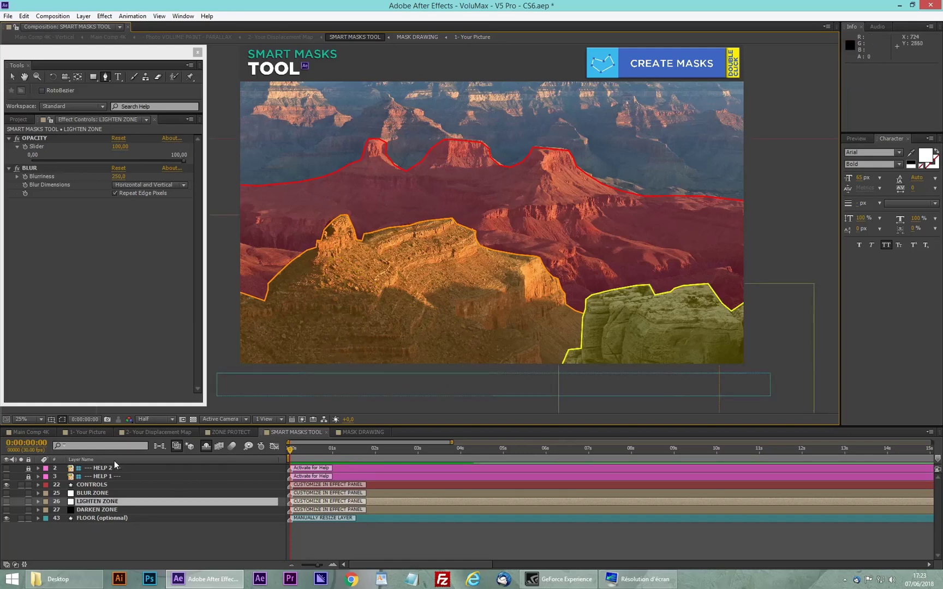
click(385, 307)
click(342, 268)
click(310, 334)
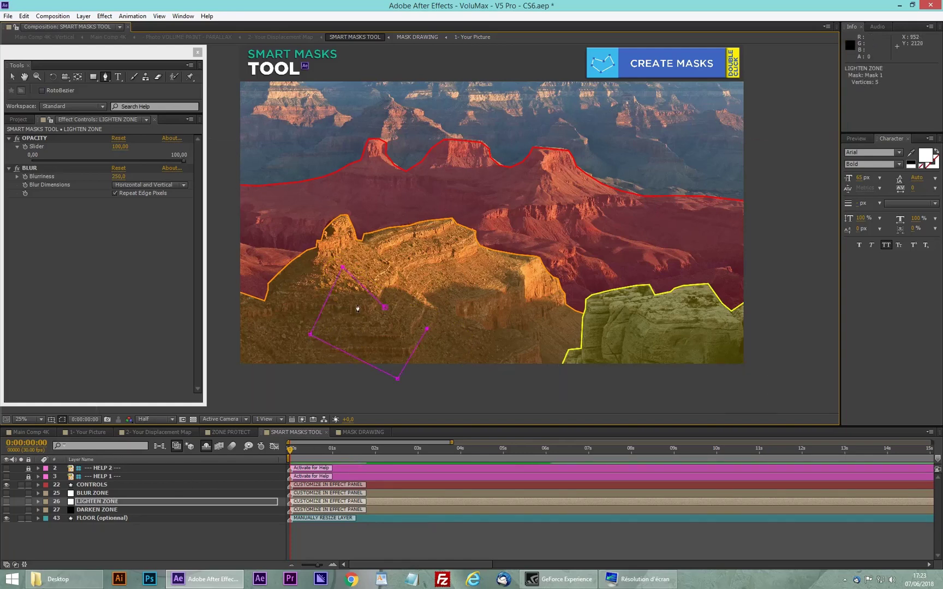
key(ctrl+z)
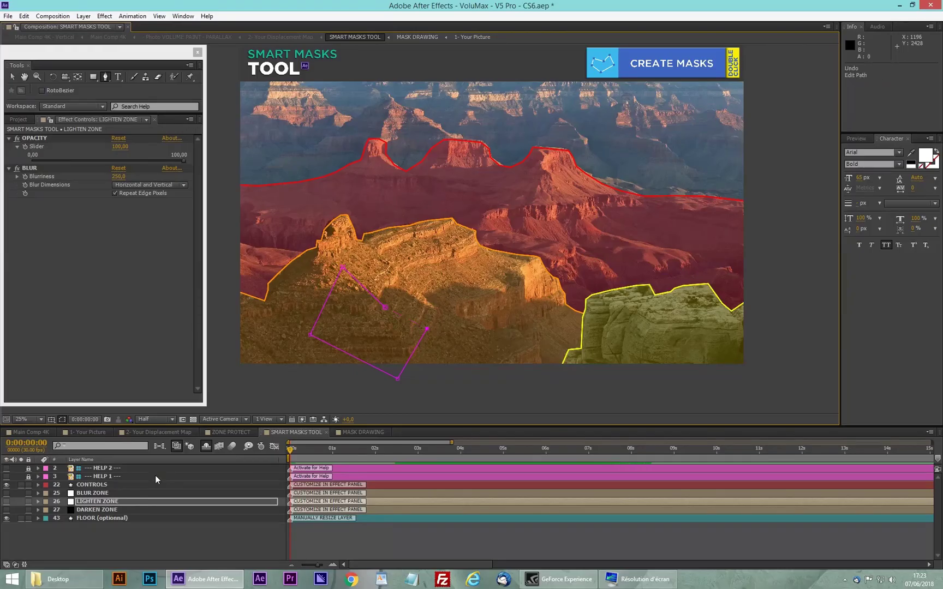
key(ctrl+z)
key(ctrl+z)
key(ctrl+z)
key(ctrl+z)
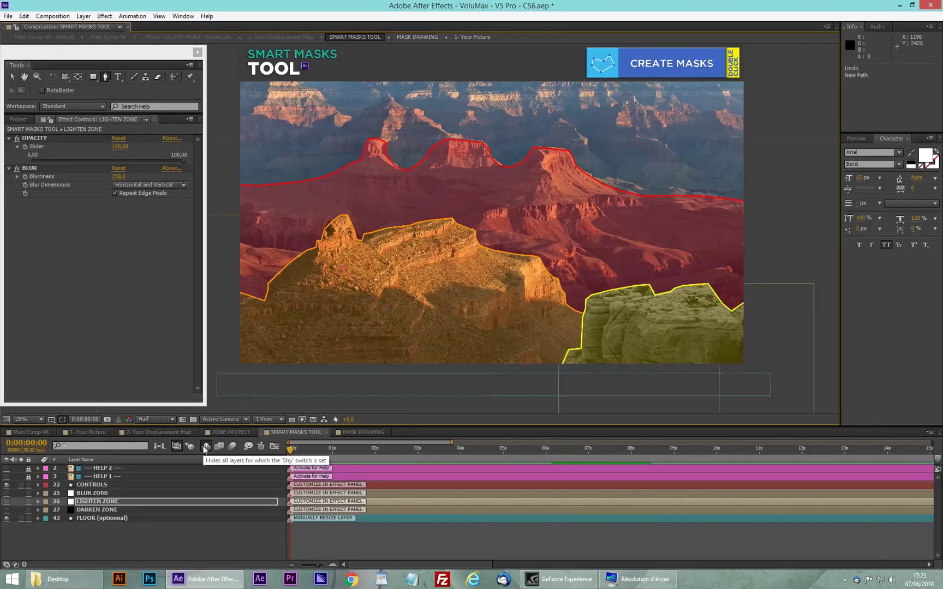
Make the LIGHTEN ZONE layer visible and switch SHOW MASKS off on the CONTROLS layer to display the depth map
click(62, 499)
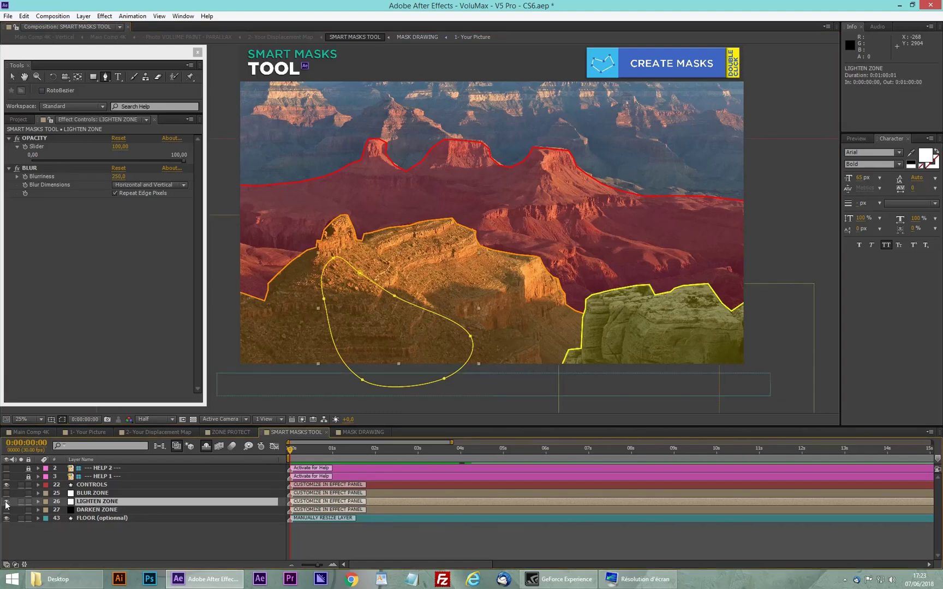
click(93, 483)
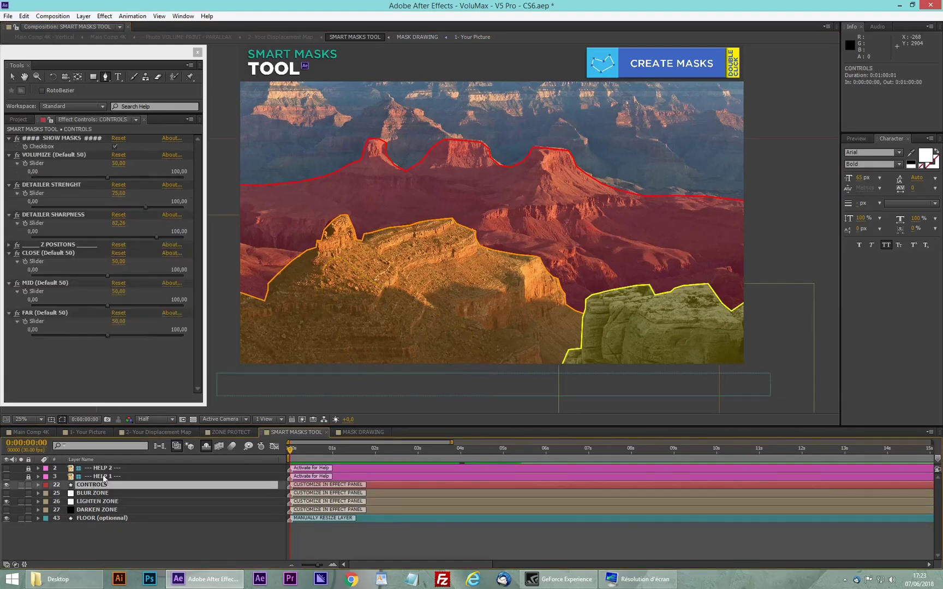
click(114, 146)
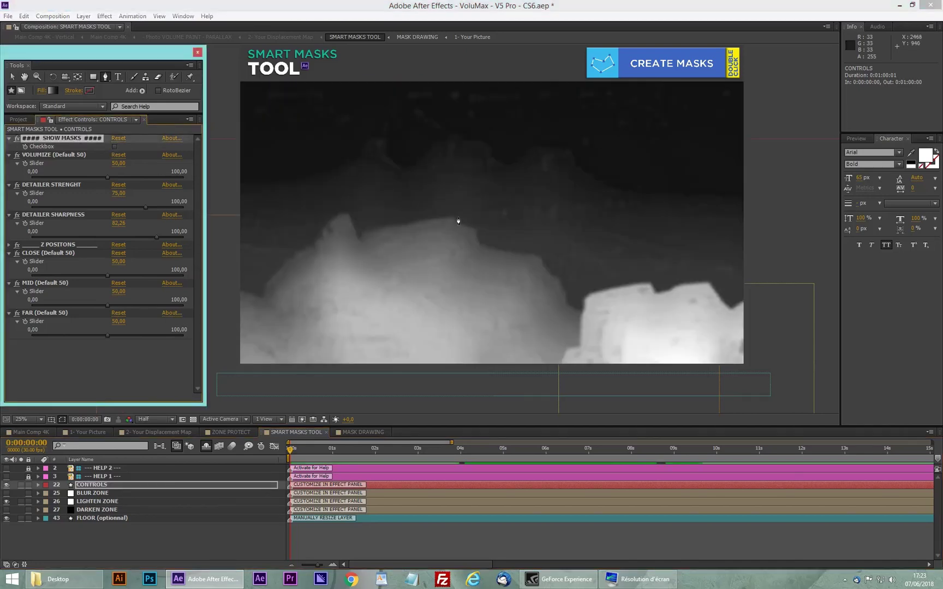
Toggle the LIGHTEN ZONE layer's visibility repeatedly to compare the depth map with and without it, leaving the layer visible
click(88, 502)
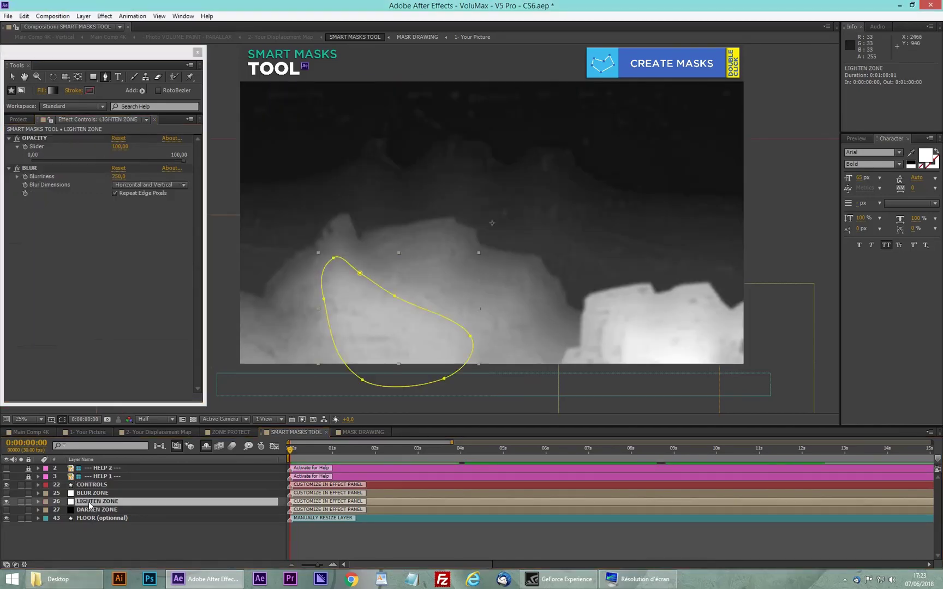
click(5, 502)
click(4, 502)
click(4, 502)
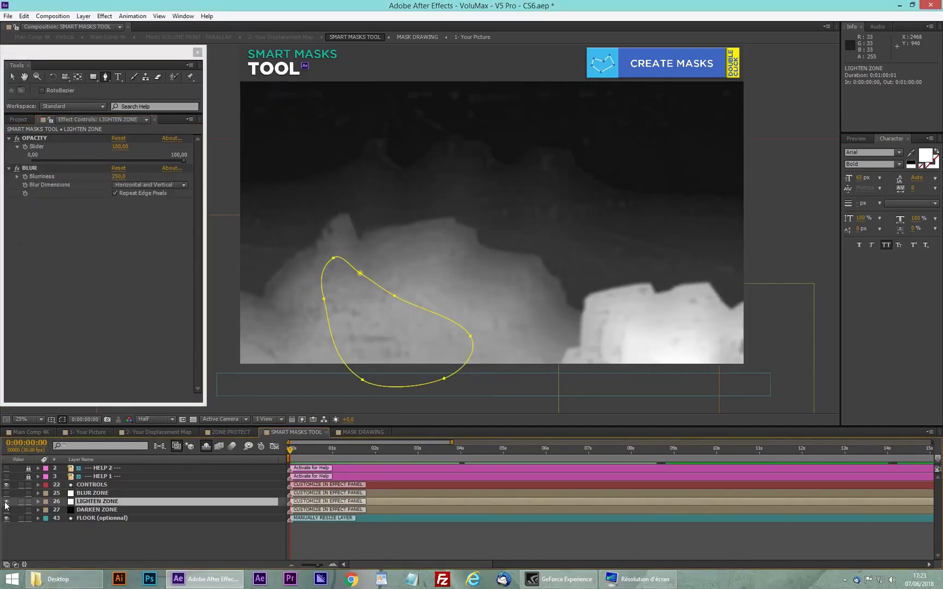
click(5, 502)
click(6, 502)
click(6, 502)
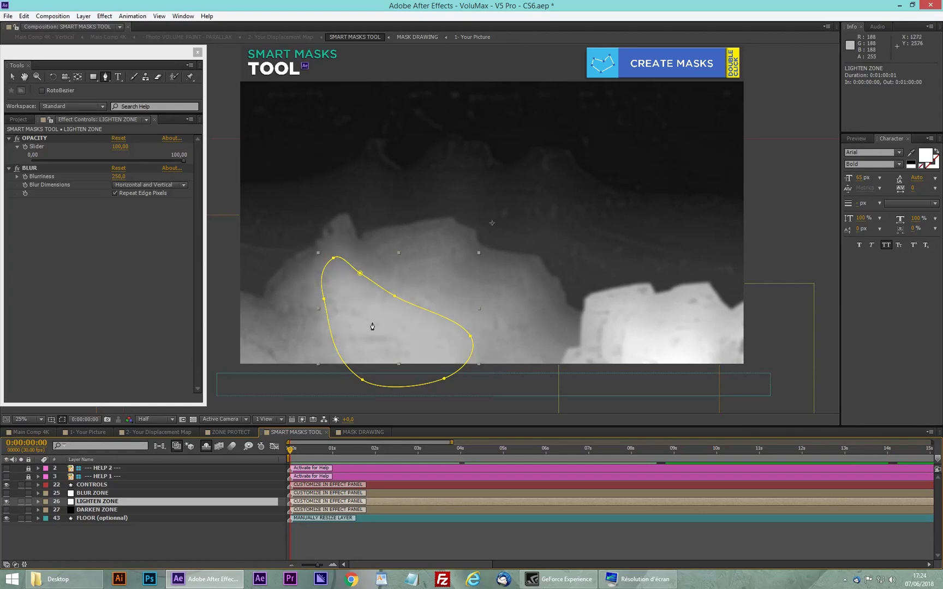
Test the LIGHTEN ZONE layer's OPACITY slider near zero and at 350, and return it to 100
click(12, 76)
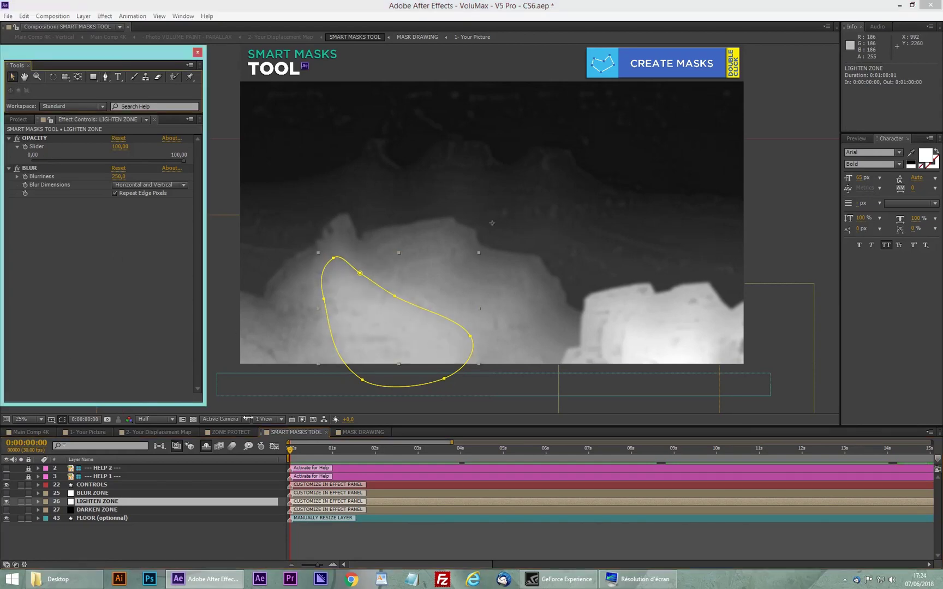
click(101, 504)
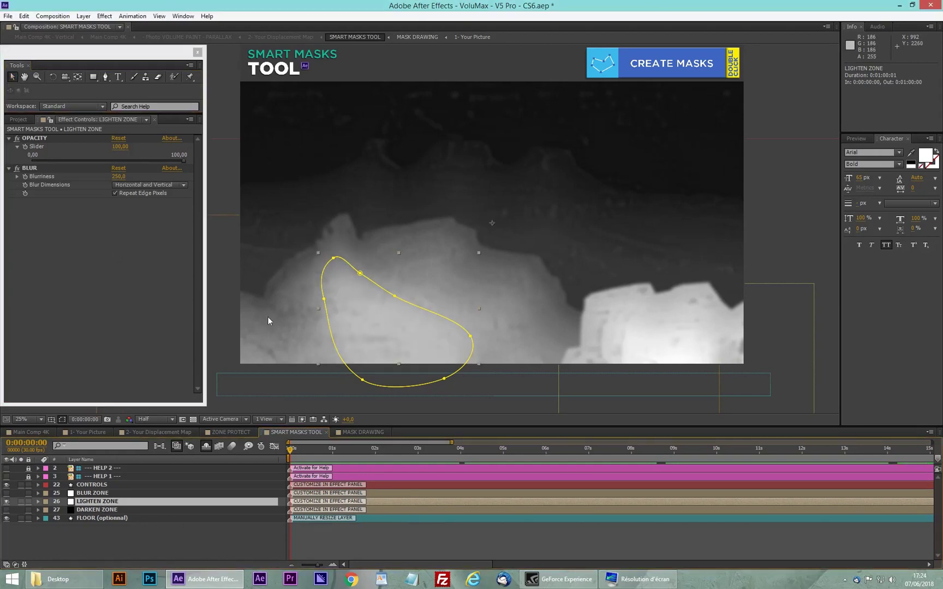
click(34, 139)
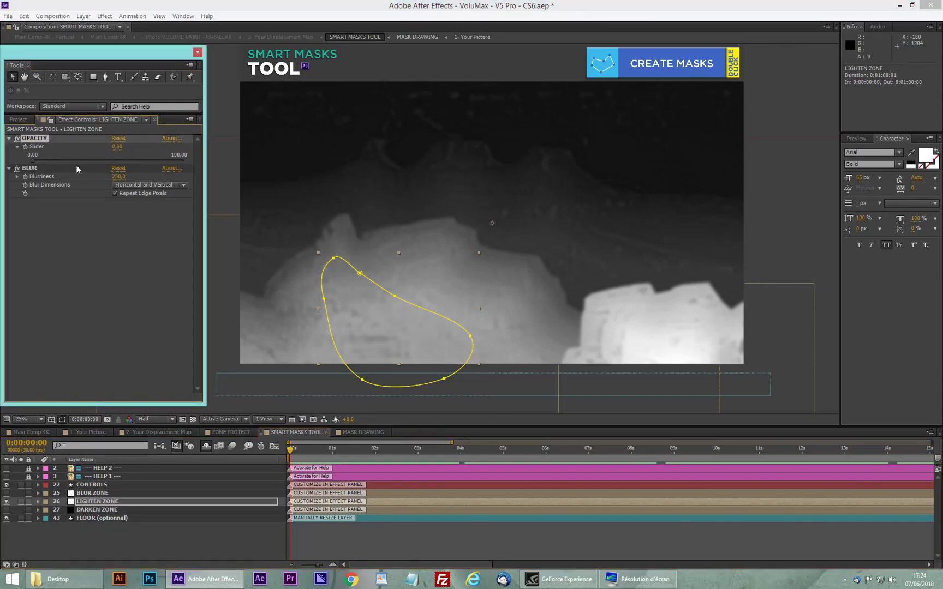
drag(81, 161, 196, 163)
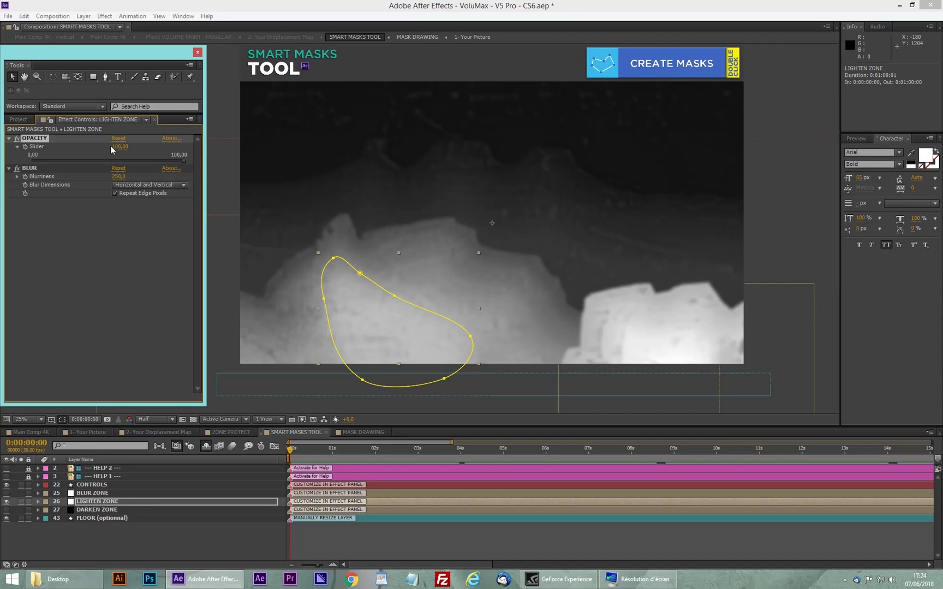
drag(129, 147, 269, 149)
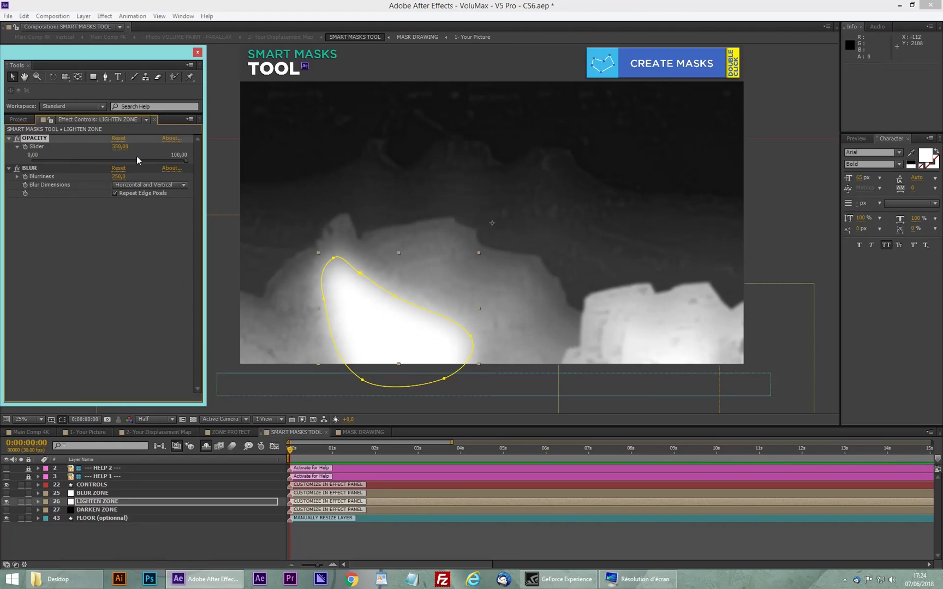
click(118, 148)
text(100)
key(Return)
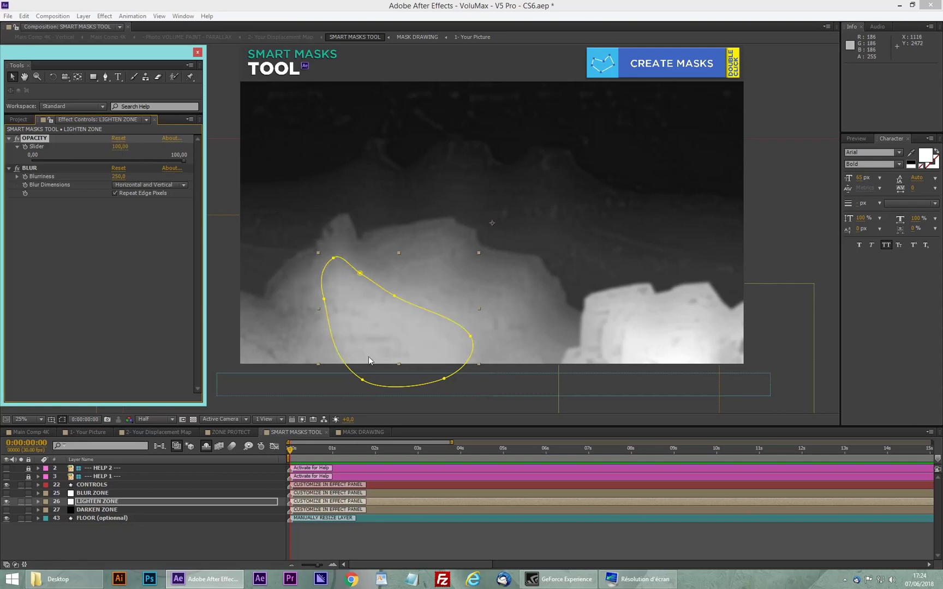
Try different Blurriness values on the LIGHTEN ZONE layer, and undo the change
drag(431, 357, 448, 355)
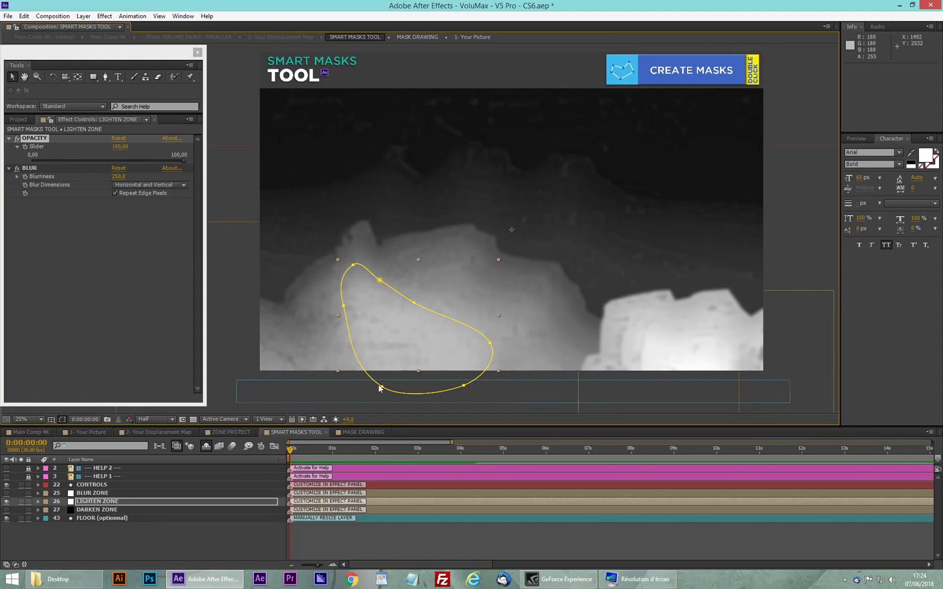
click(100, 503)
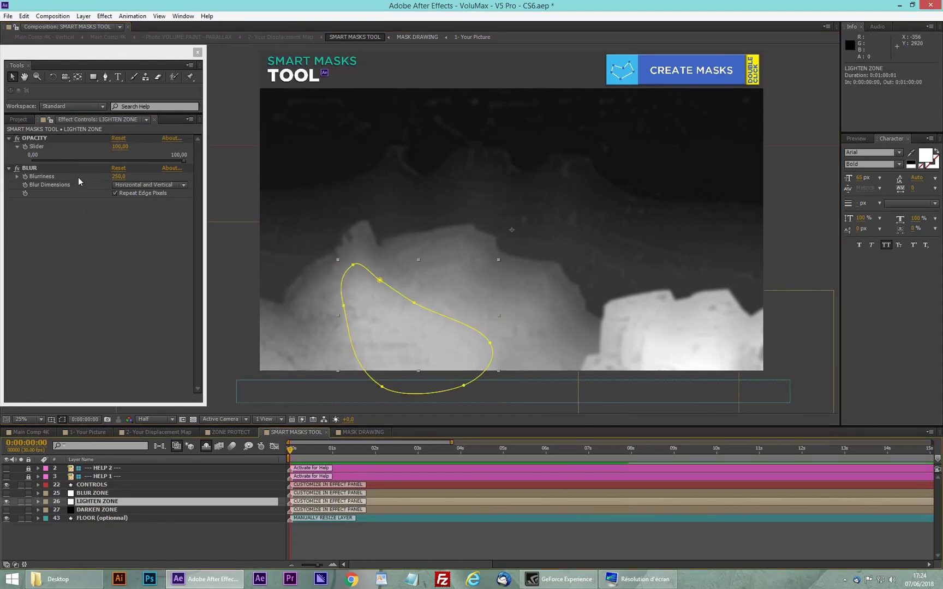
click(130, 235)
drag(120, 179, 160, 182)
drag(84, 179, 42, 183)
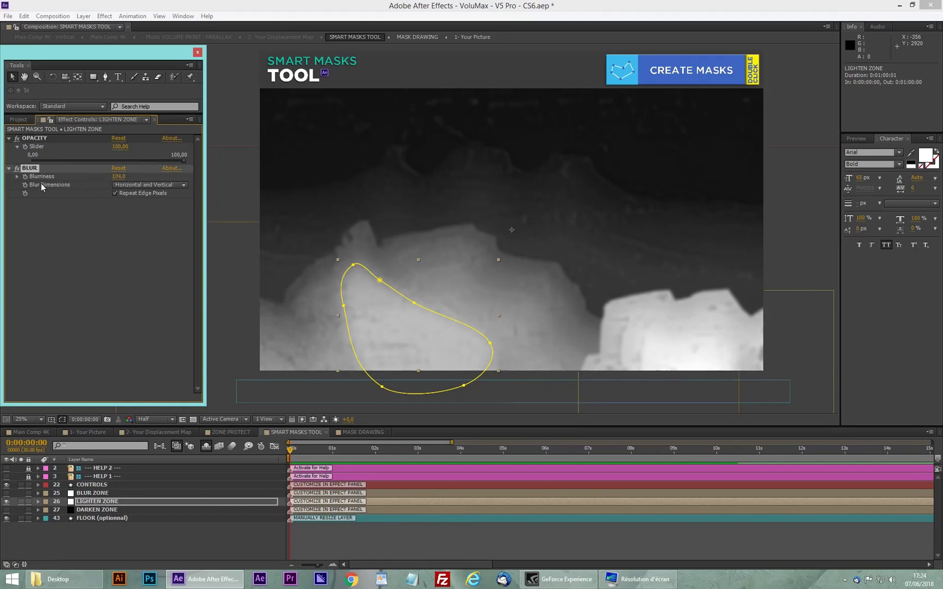
key(ctrl+z)
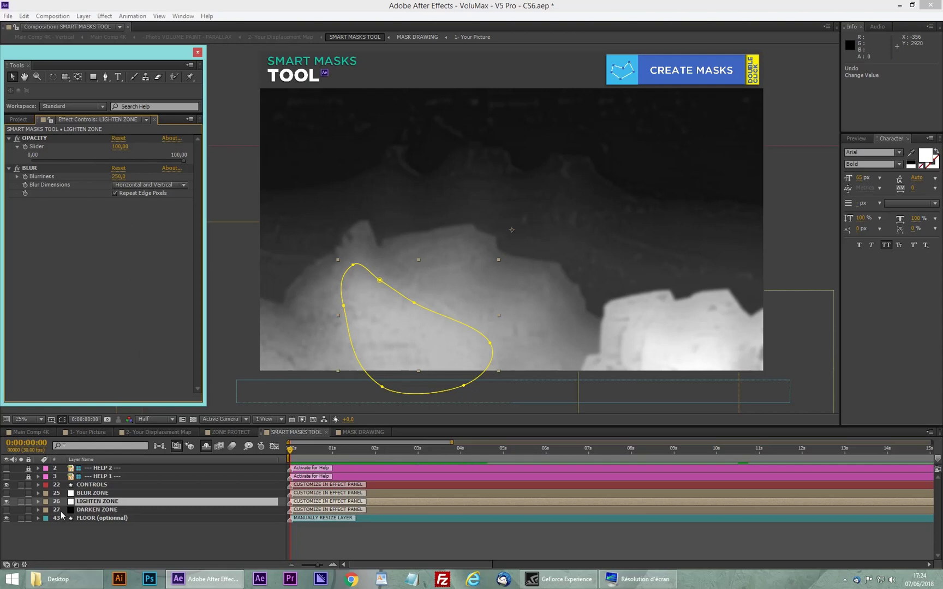
Toggle SHOW MASKS on the CONTROLS layer to compare the colored masks with the depth map, leaving it switched on
click(87, 501)
click(91, 485)
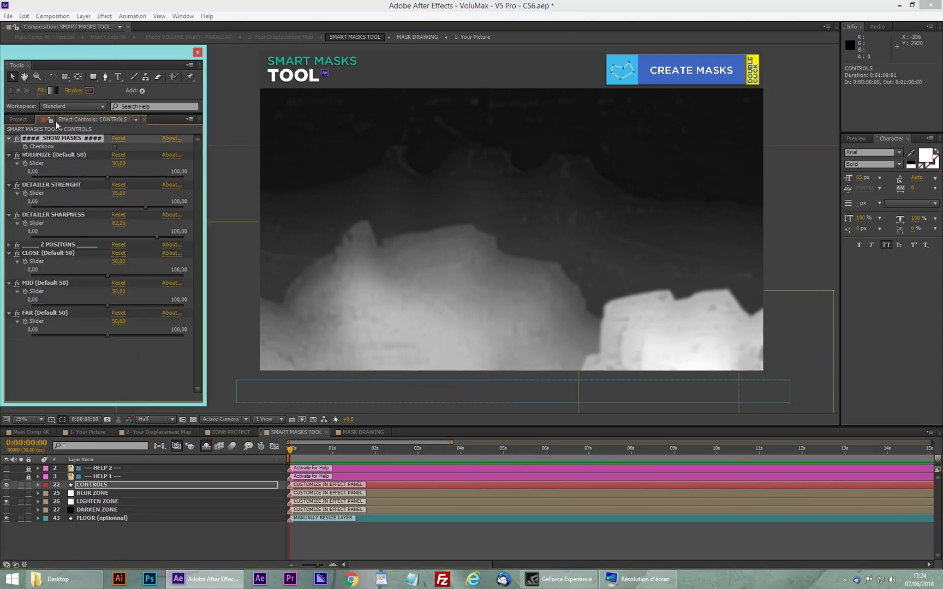
click(115, 147)
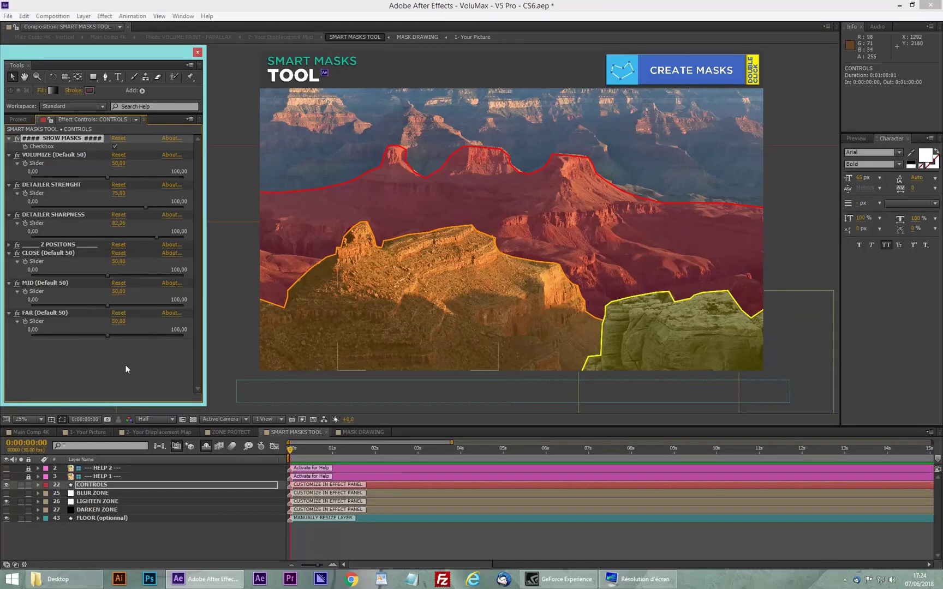
click(115, 147)
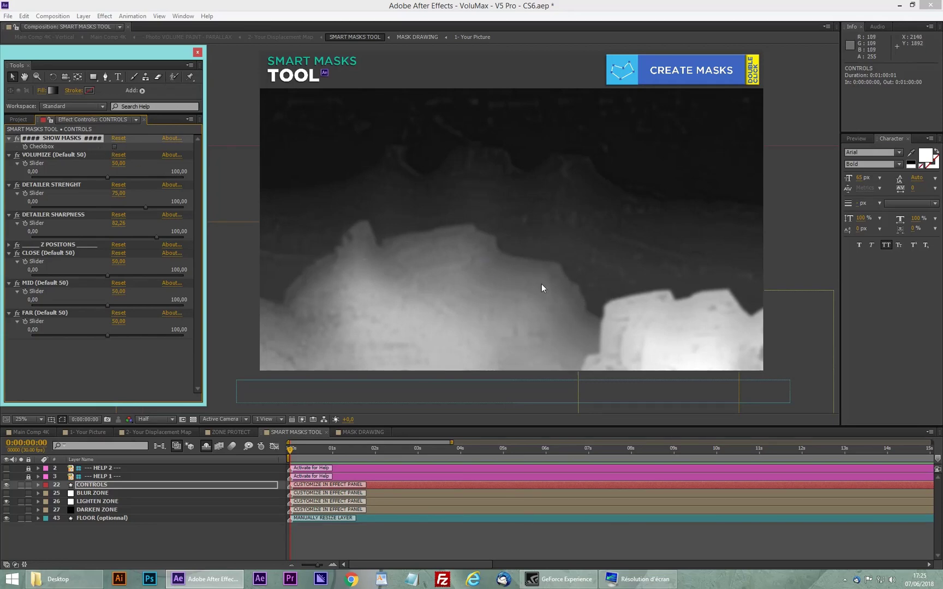
click(114, 146)
Select the DARKEN ZONE layer and delete its existing mask over the distant red terrain
click(94, 501)
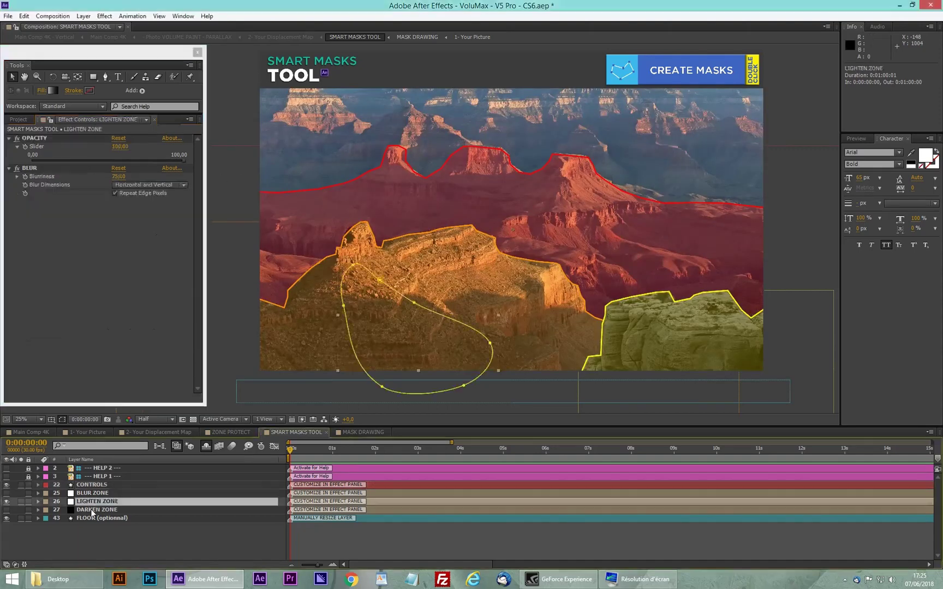
click(94, 510)
drag(507, 299, 415, 270)
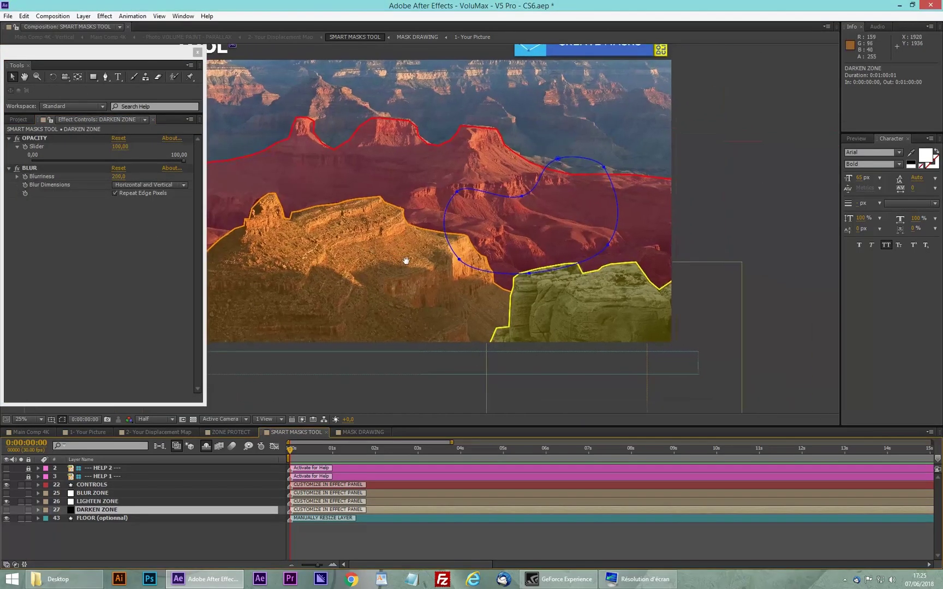
double_click(446, 263)
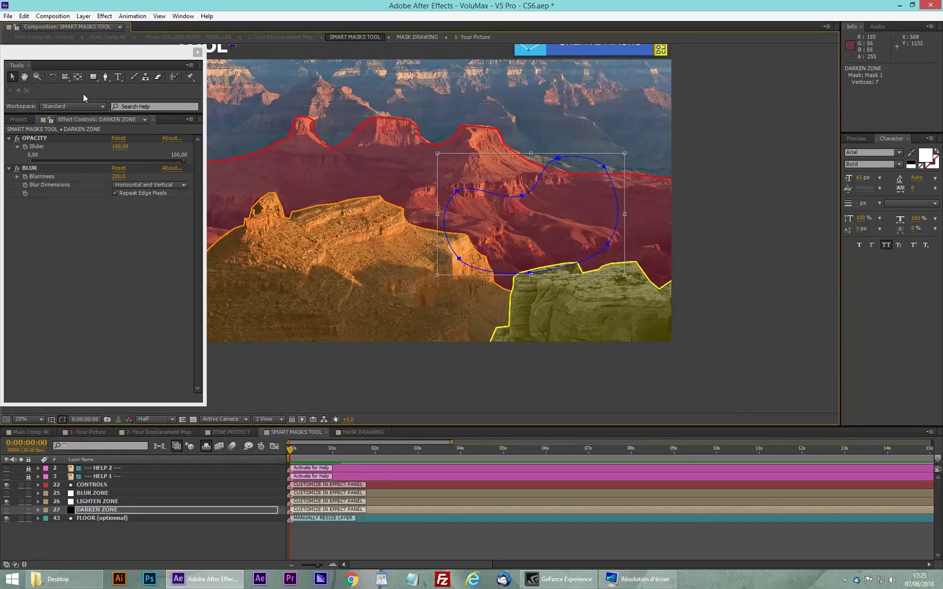
key(Delete)
Draw a closed DARKEN ZONE mask with the Pen tool around the middle mesa's receding cliff, down to the foreground rock's edge
click(106, 77)
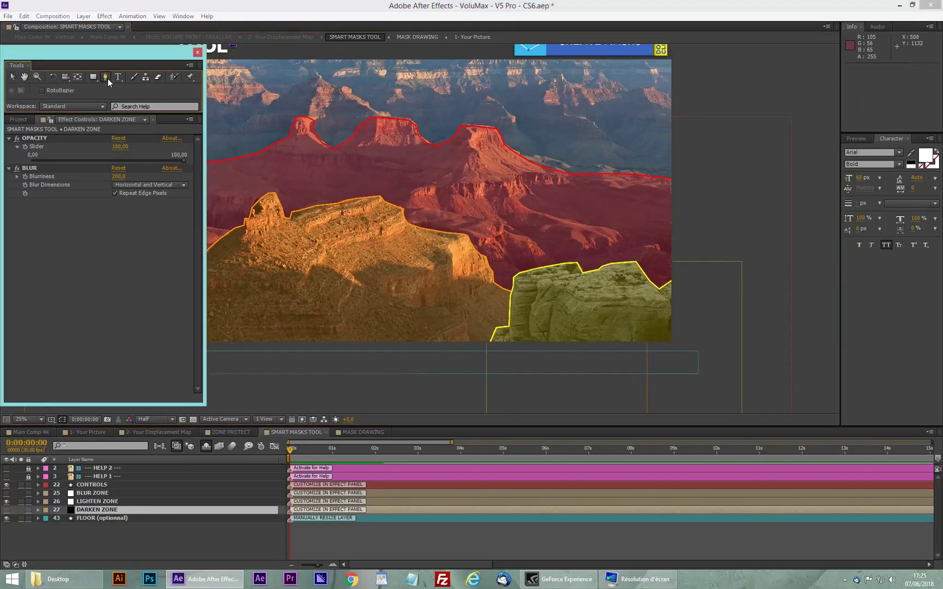
click(465, 242)
click(454, 261)
click(437, 273)
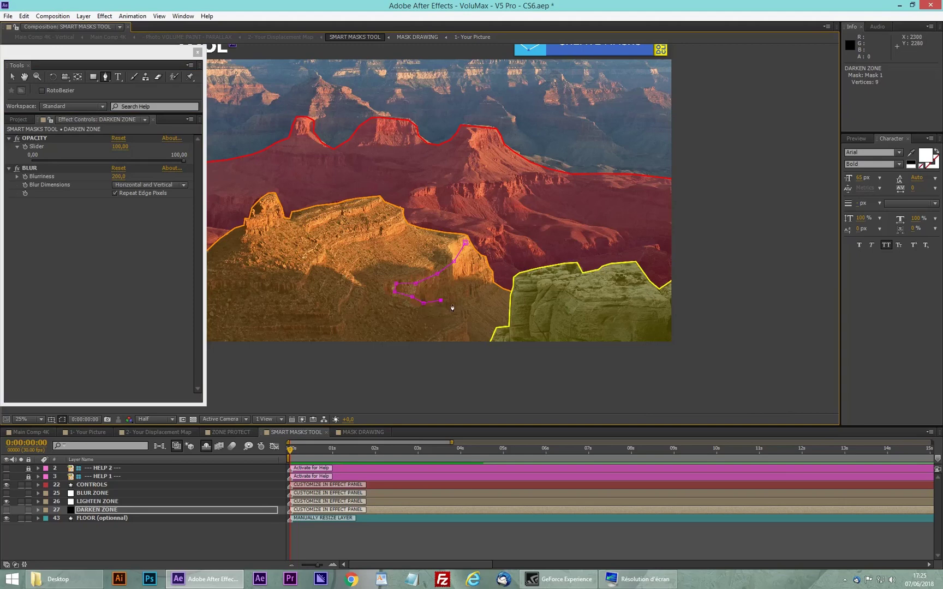
click(471, 317)
click(497, 325)
click(508, 325)
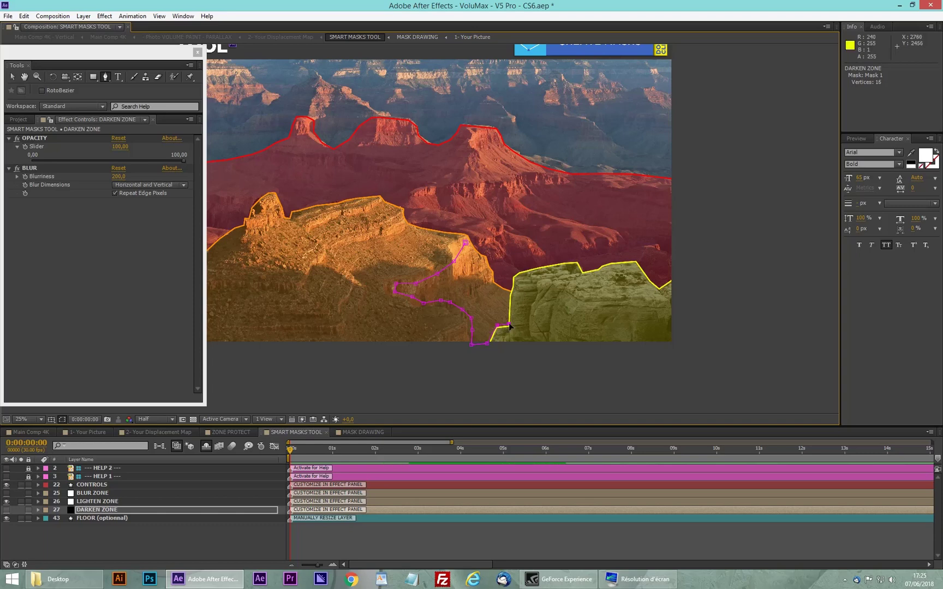
click(510, 291)
click(493, 282)
click(493, 272)
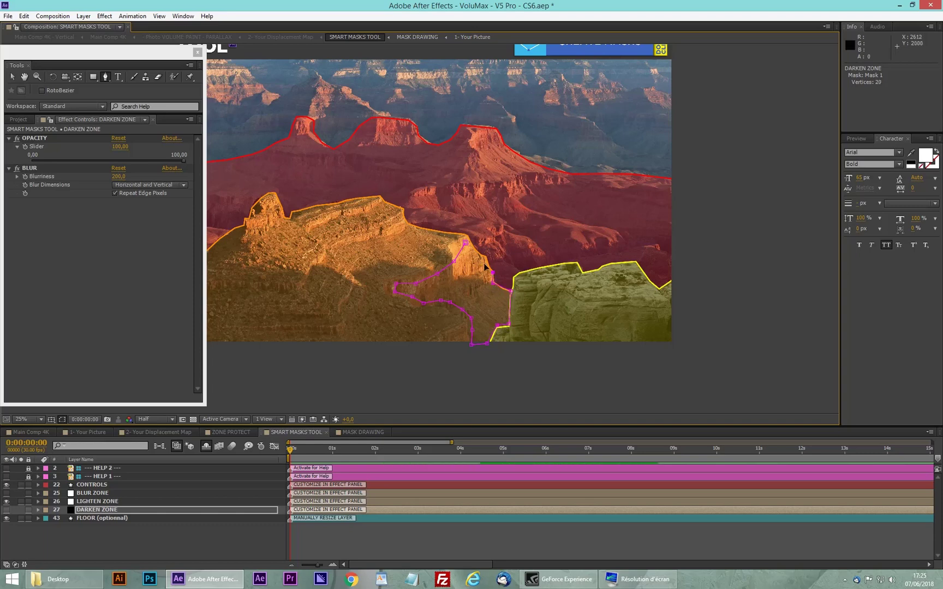
click(485, 256)
click(88, 509)
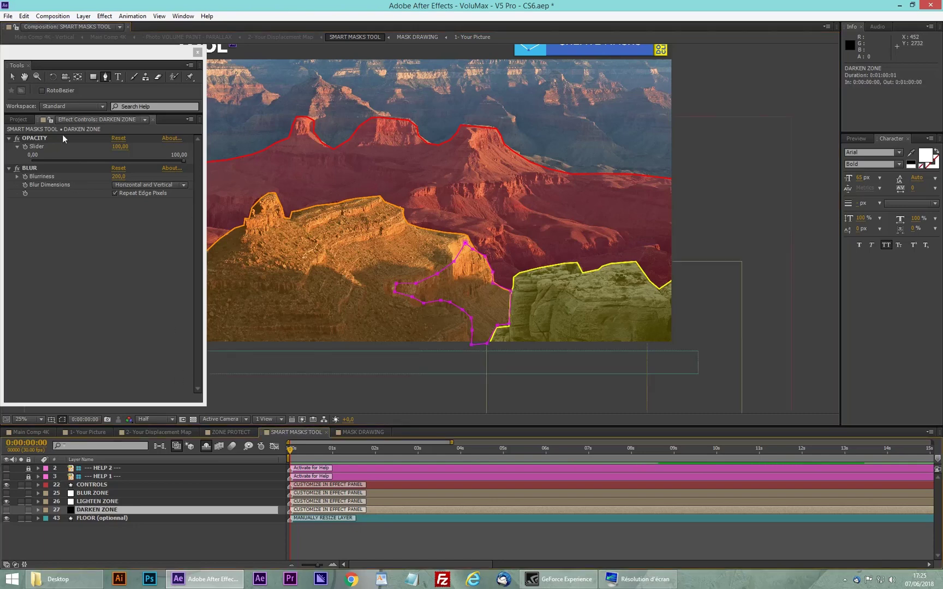
Switch SHOW MASKS off on the CONTROLS layer and make the DARKEN ZONE layer visible in the depth map
click(106, 485)
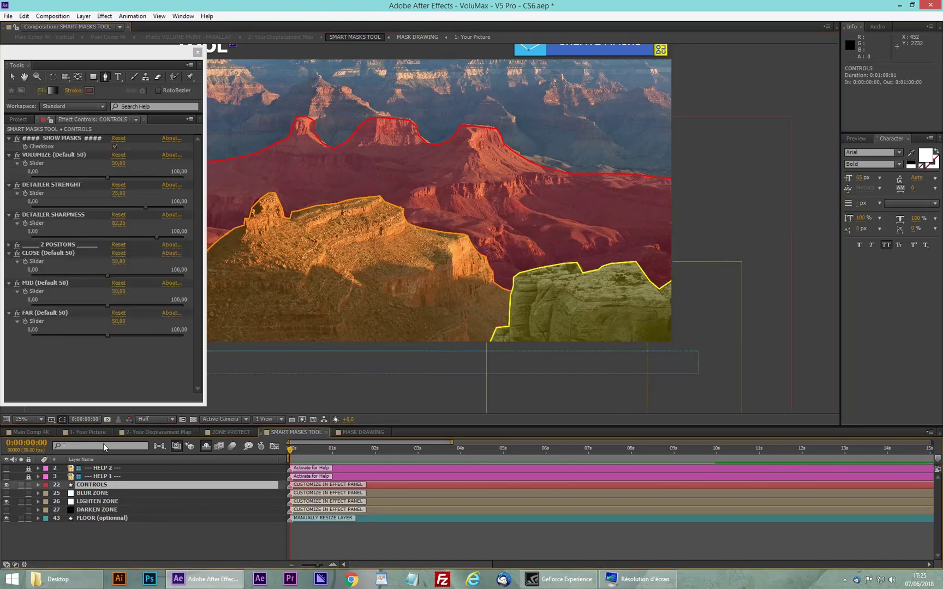
click(114, 146)
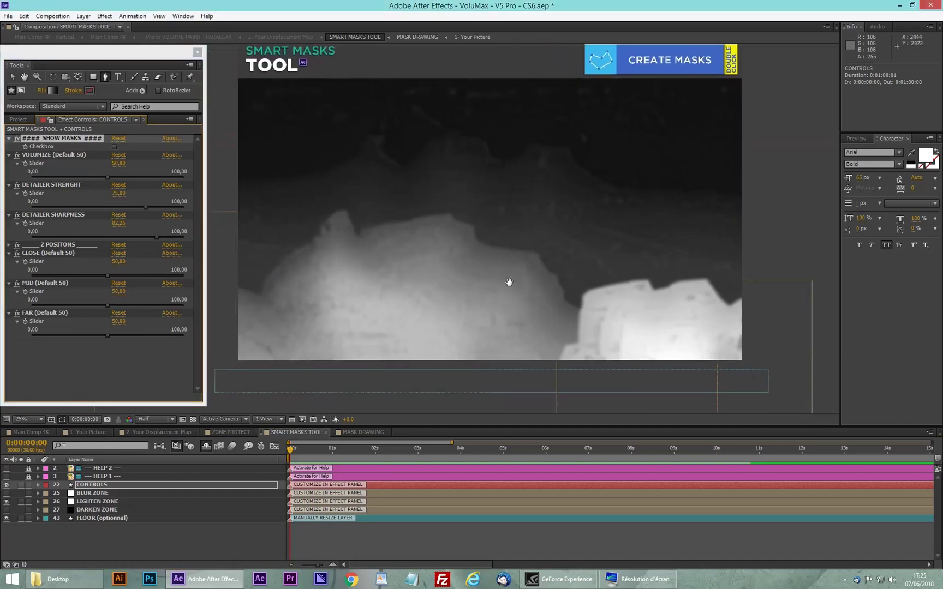
click(98, 510)
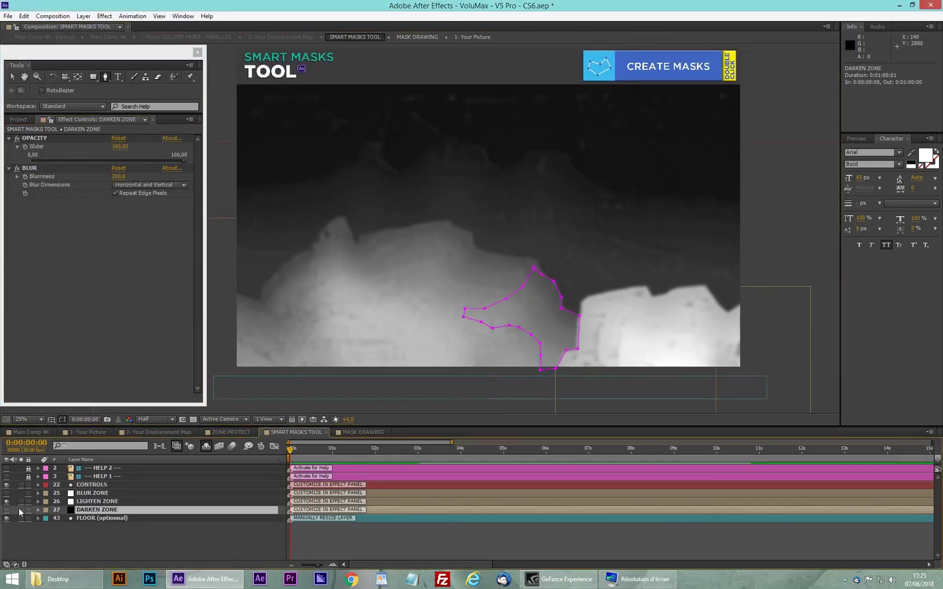
click(6, 510)
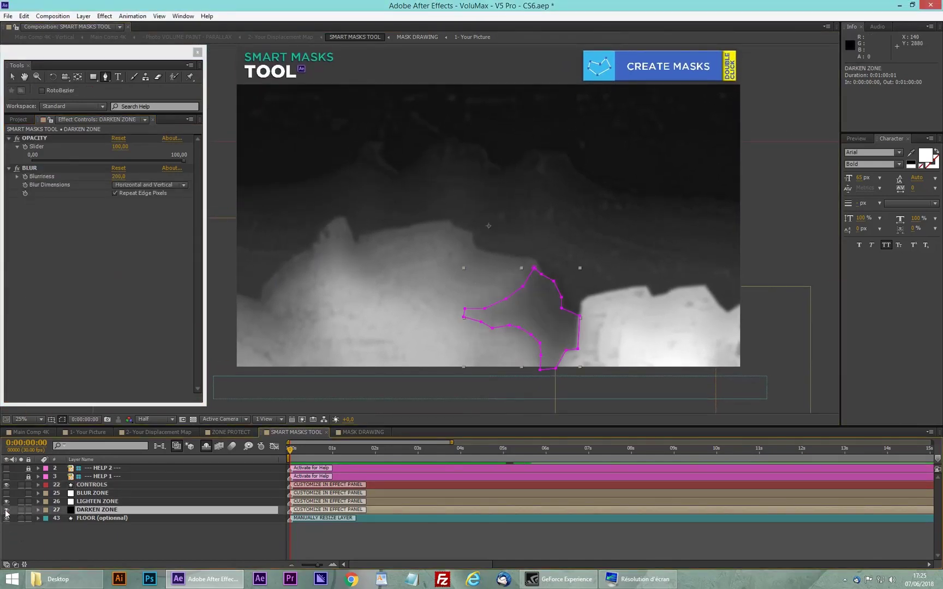
Set the DARKEN ZONE layer's blurriness to 117 and preview the depth map with the layer deselected
click(71, 526)
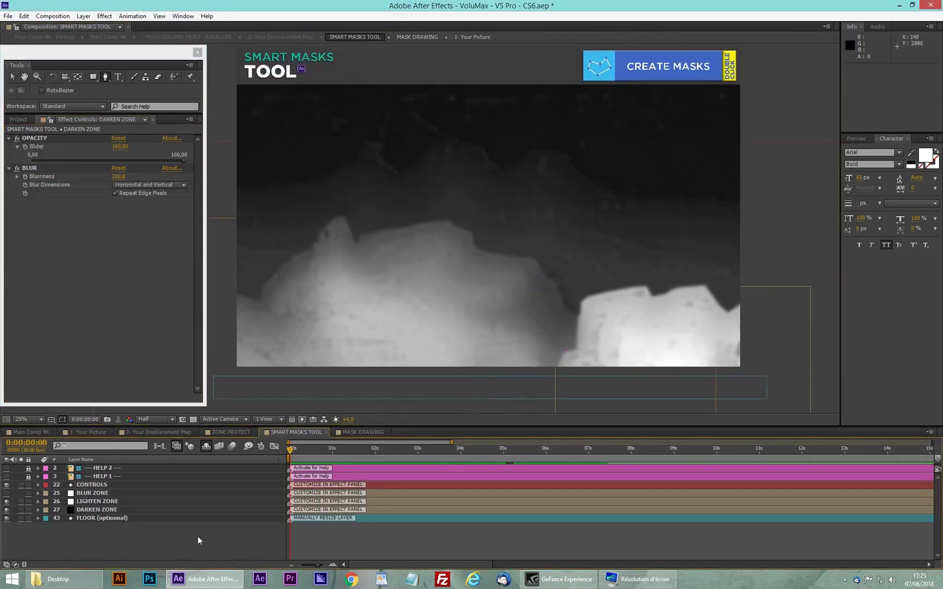
click(123, 147)
click(128, 198)
drag(115, 176, 118, 176)
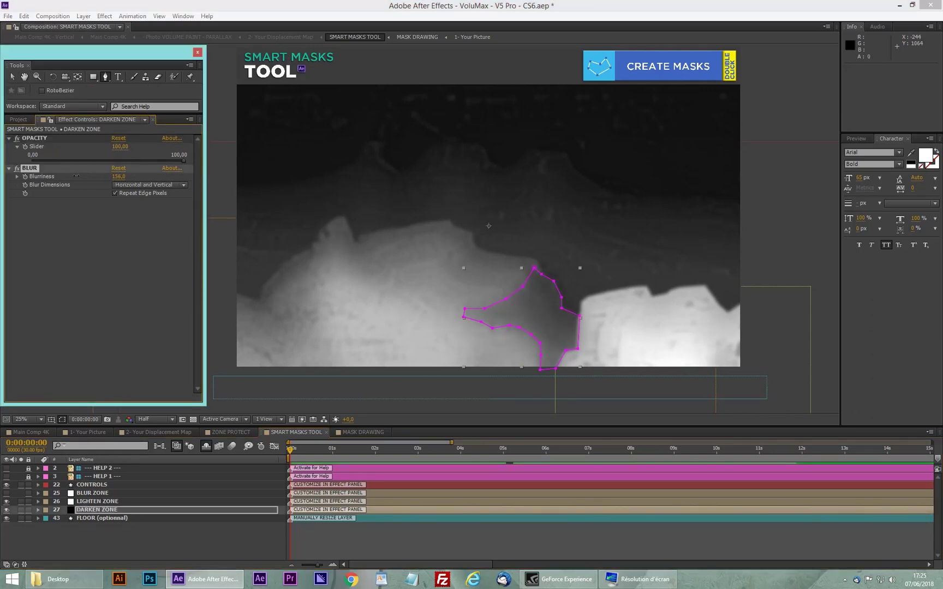
click(171, 535)
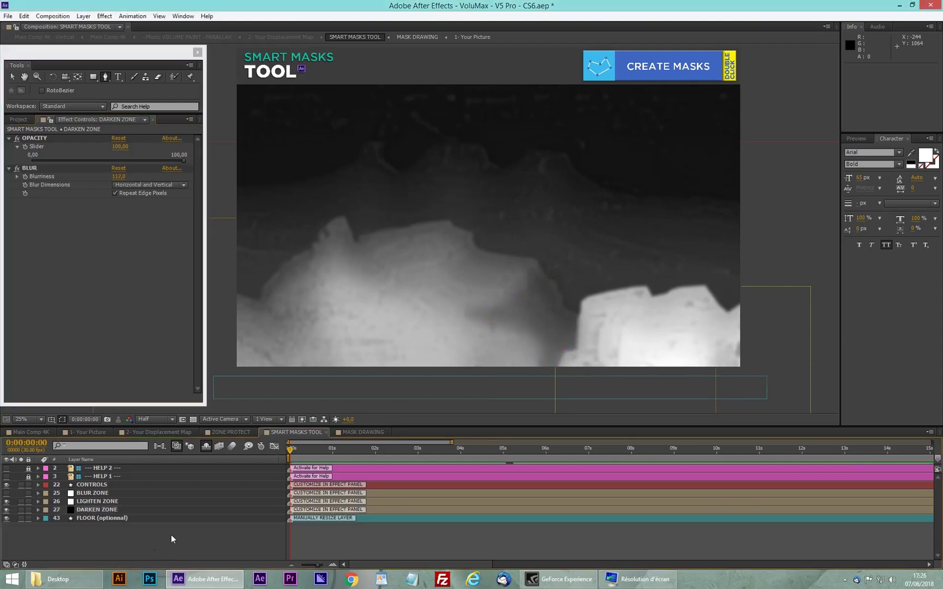
Inspect the BLUR ZONE settings and toggle SHOW MASKS on the CONTROLS layer to compare masks and depth map, leaving it off
click(91, 493)
click(127, 526)
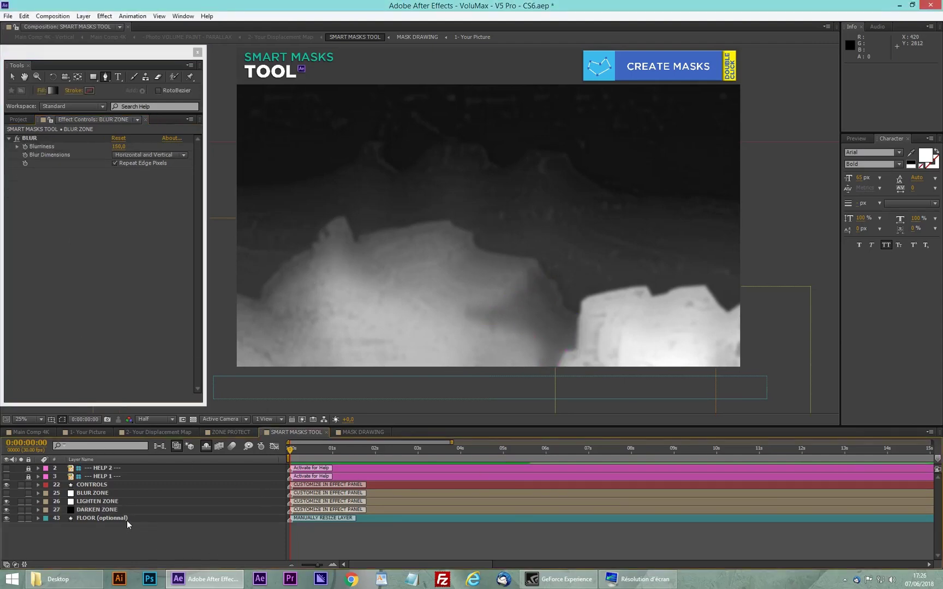
click(90, 485)
click(115, 148)
click(115, 147)
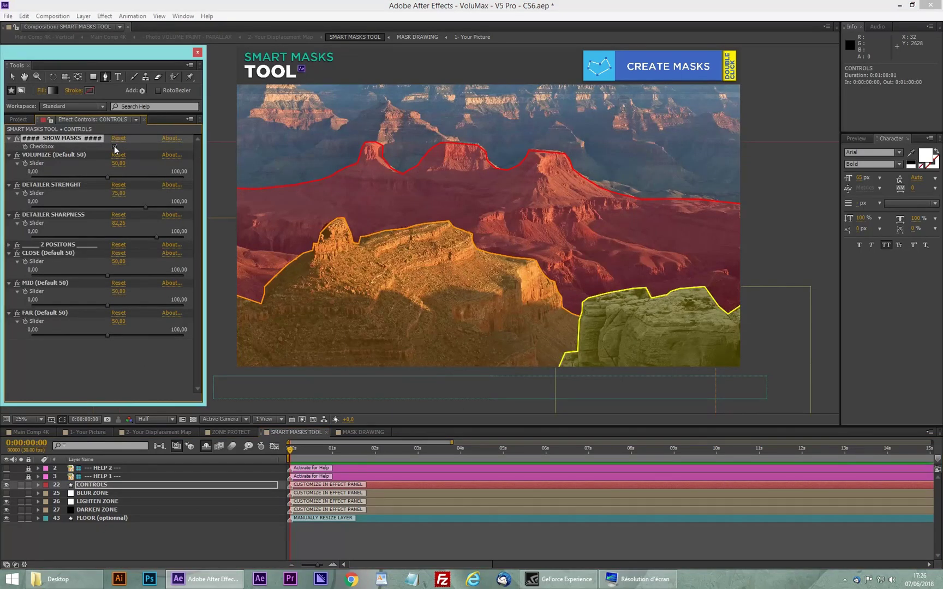
click(115, 147)
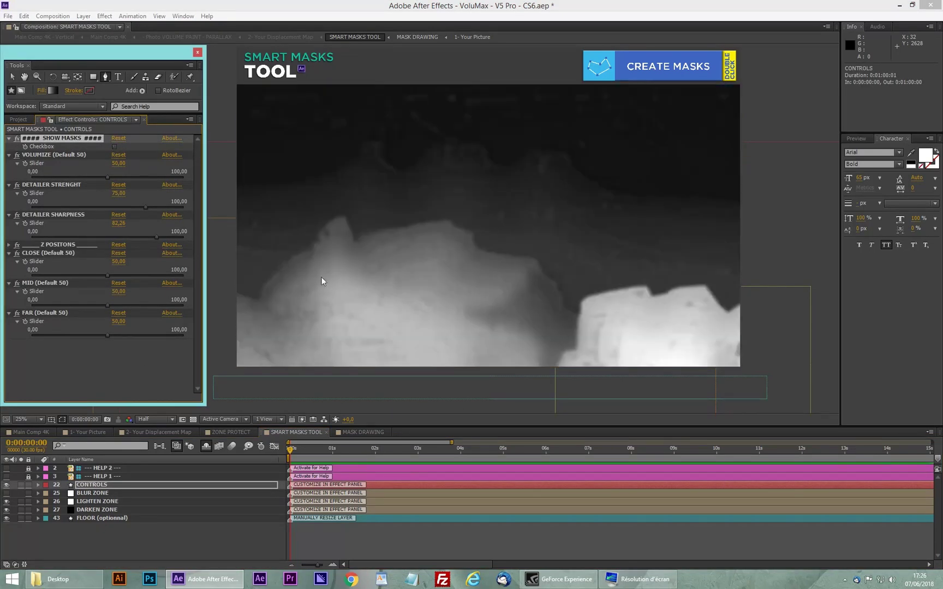
Review the finished depth map in 2- Your Displacement Map, toggling the SMART MASKS TOOL layer's visibility and leaving it on
click(140, 430)
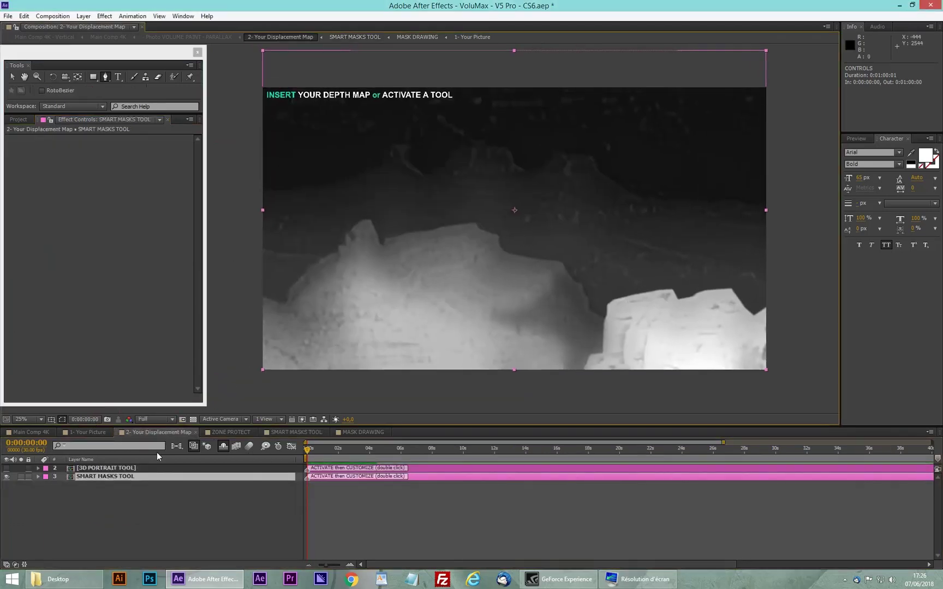
click(100, 478)
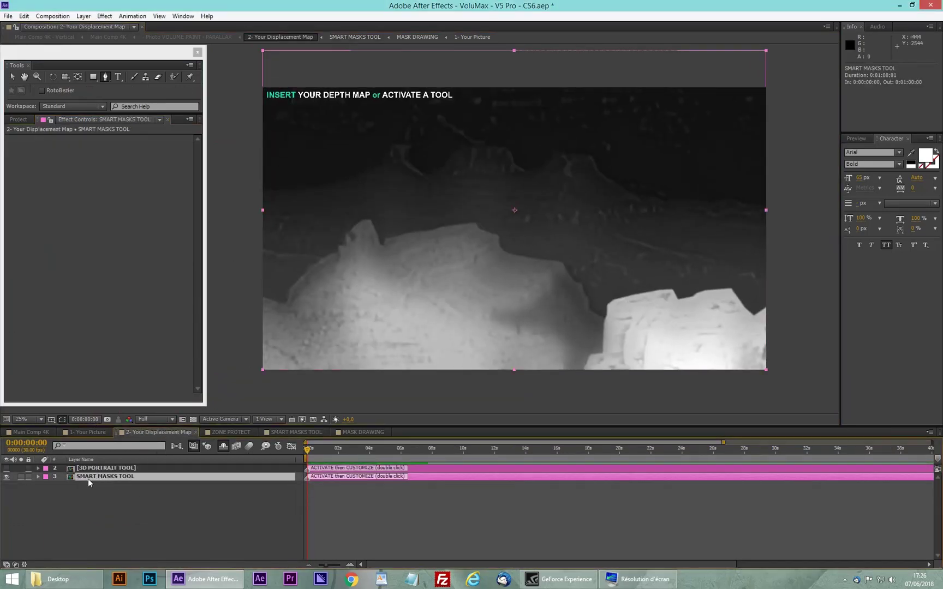
click(7, 477)
click(7, 477)
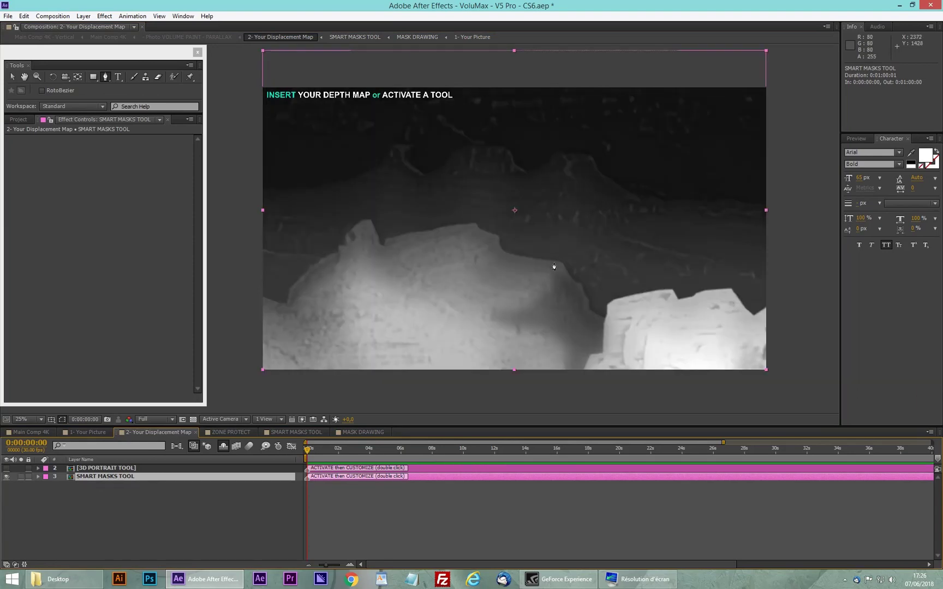
click(61, 513)
Open Main Comp 4K and move the VOLUMAX CONTROLLER around the canyon picture with the Selection tool to preview the parallax
click(31, 432)
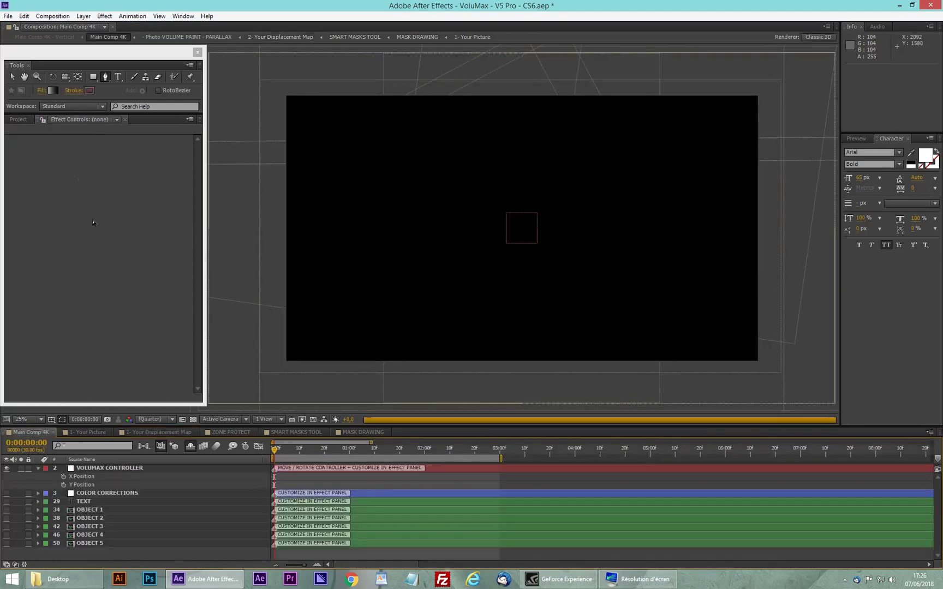
click(13, 78)
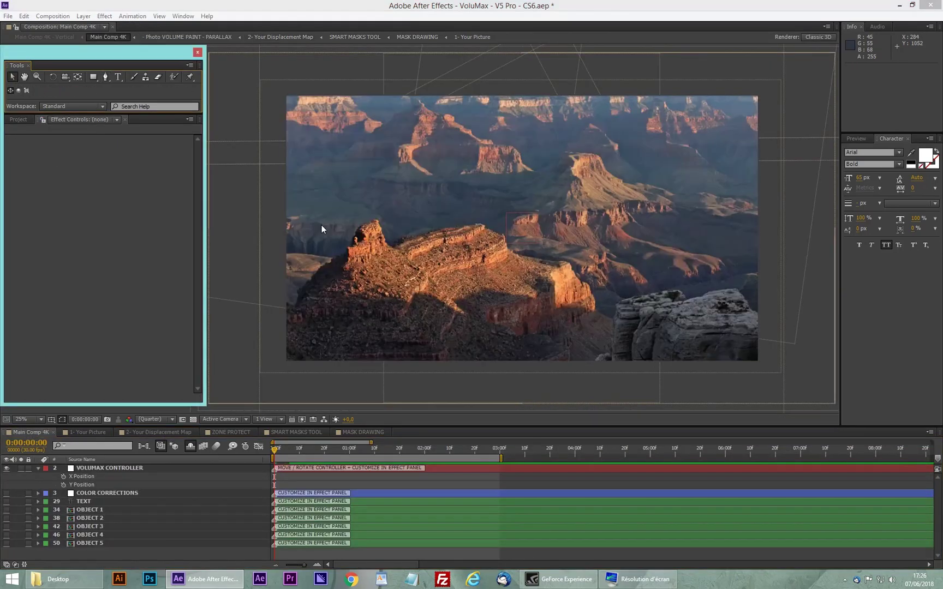
click(523, 242)
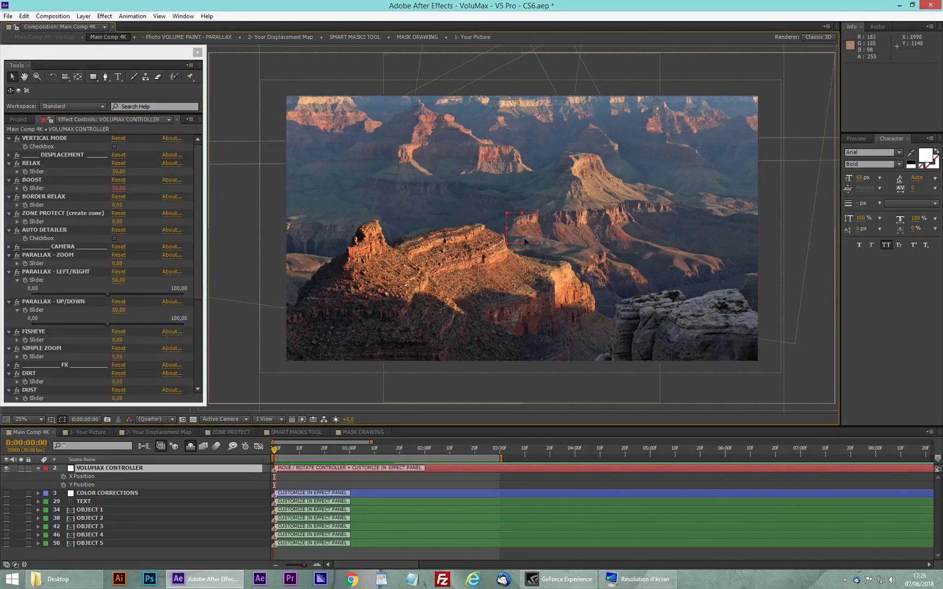
drag(523, 239, 507, 336)
drag(679, 315, 538, 305)
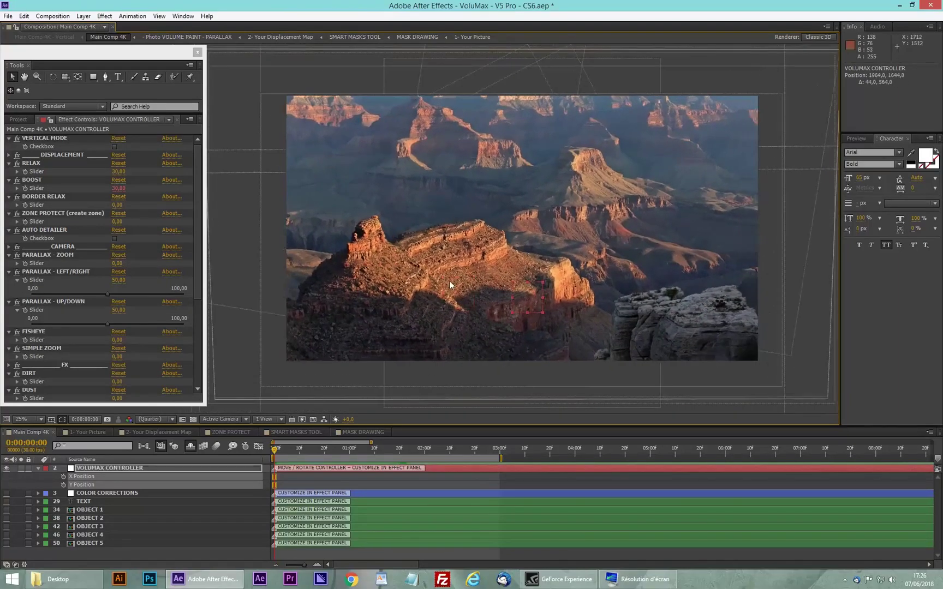
key(ctrl+z)
drag(474, 234, 296, 342)
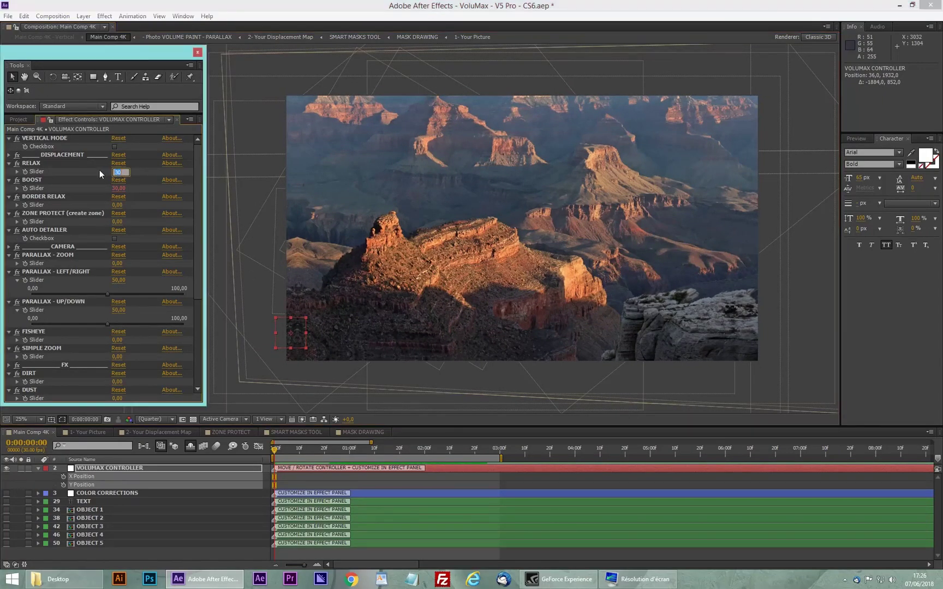
Set the VOLUMAX CONTROLLER's RELAX to 50 and move the controller back near the middle of the picture
click(32, 164)
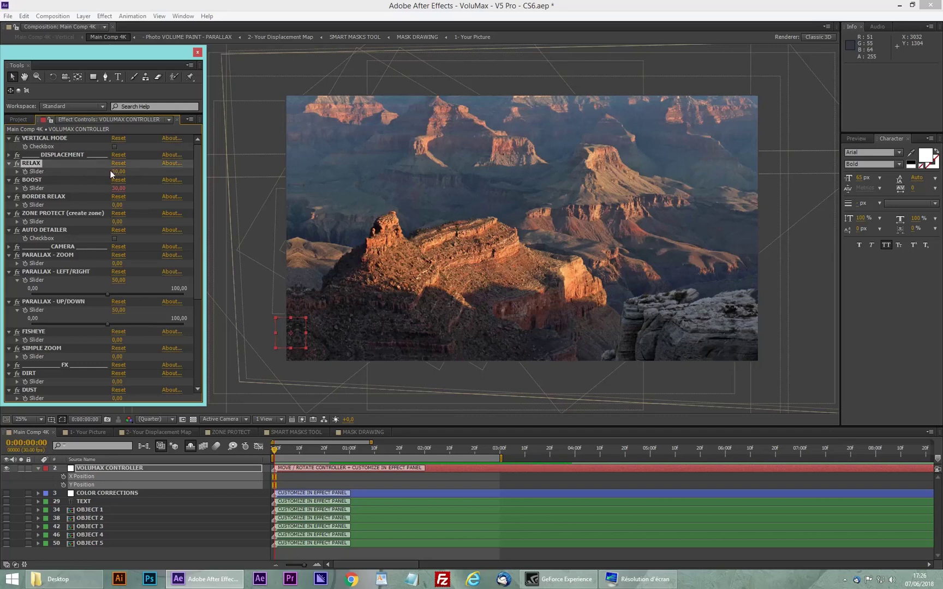
drag(116, 172, 119, 171)
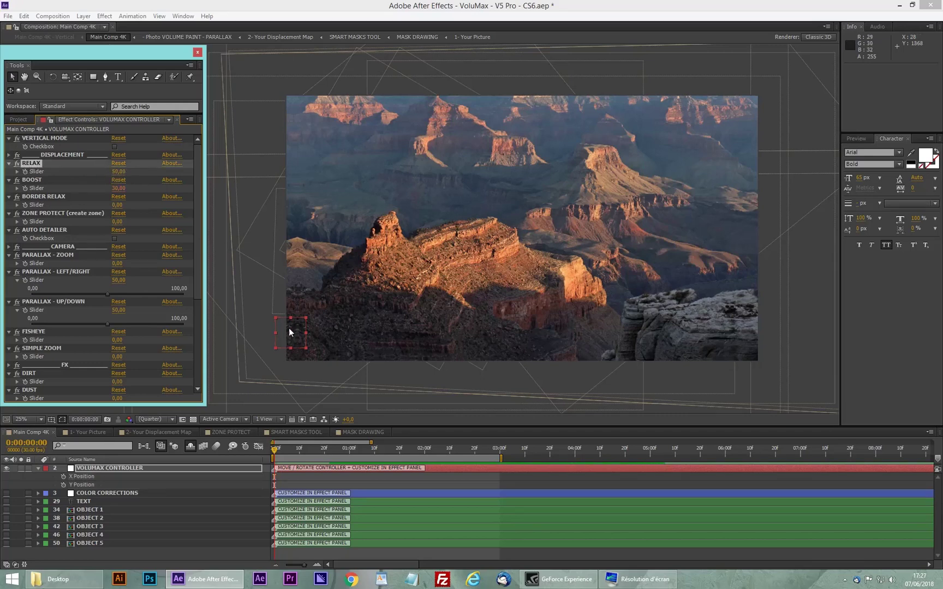
drag(291, 332, 473, 232)
key(ctrl+z)
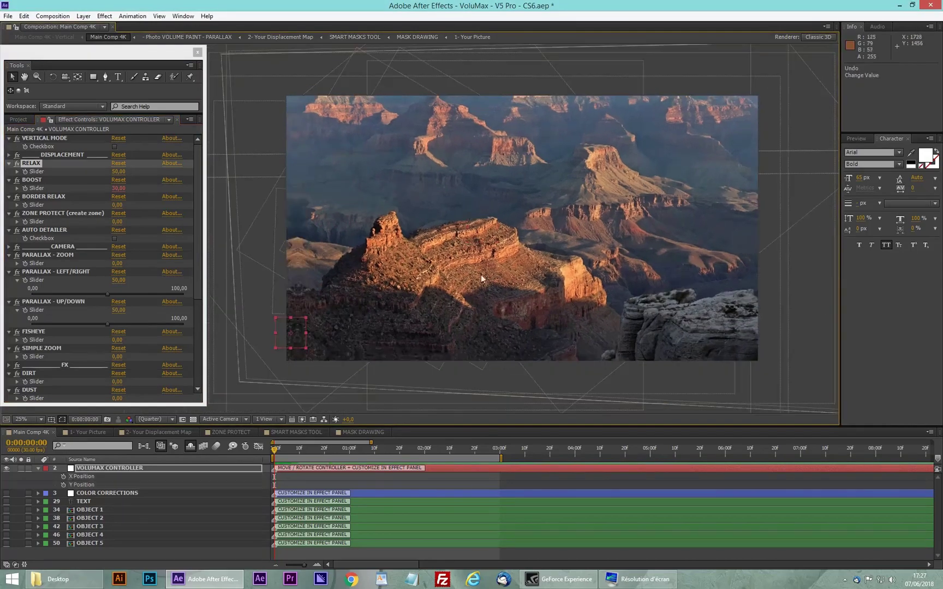
drag(299, 340, 547, 246)
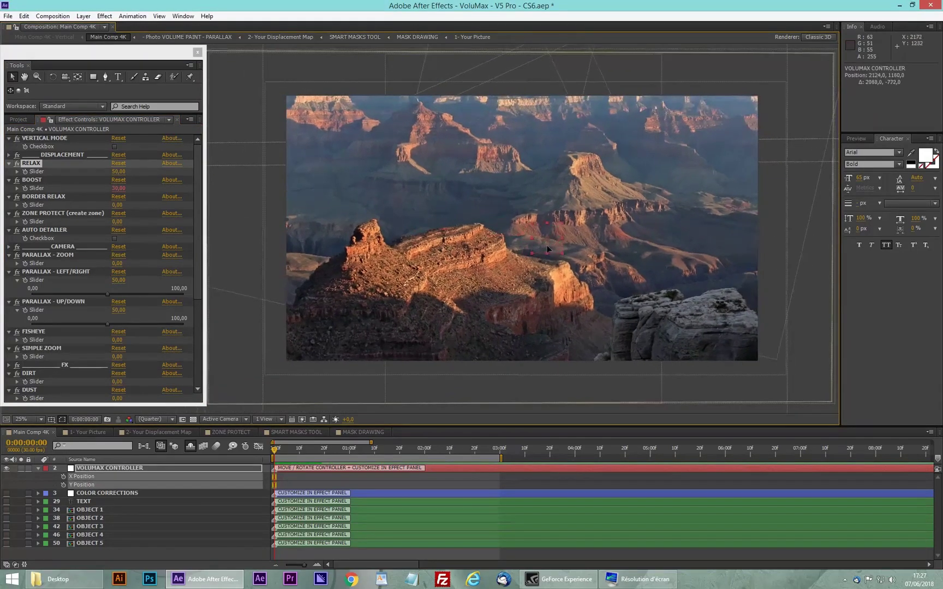
Try the PARALLAX - ZOOM slider, undo that change, and test the PARALLAX - LEFT/RIGHT slider on the canyon shot
drag(117, 263, 144, 258)
key(ctrl+z)
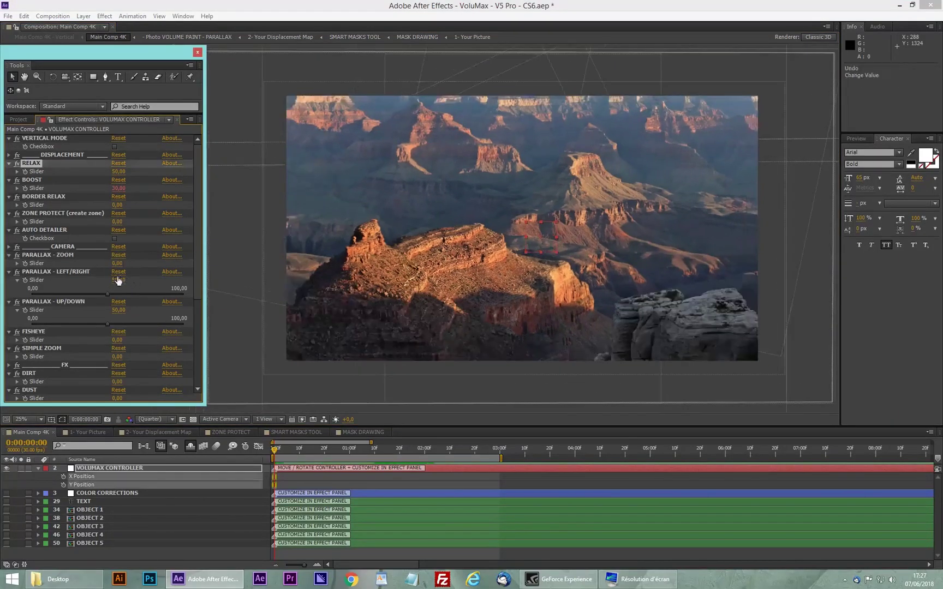
drag(107, 294, 90, 322)
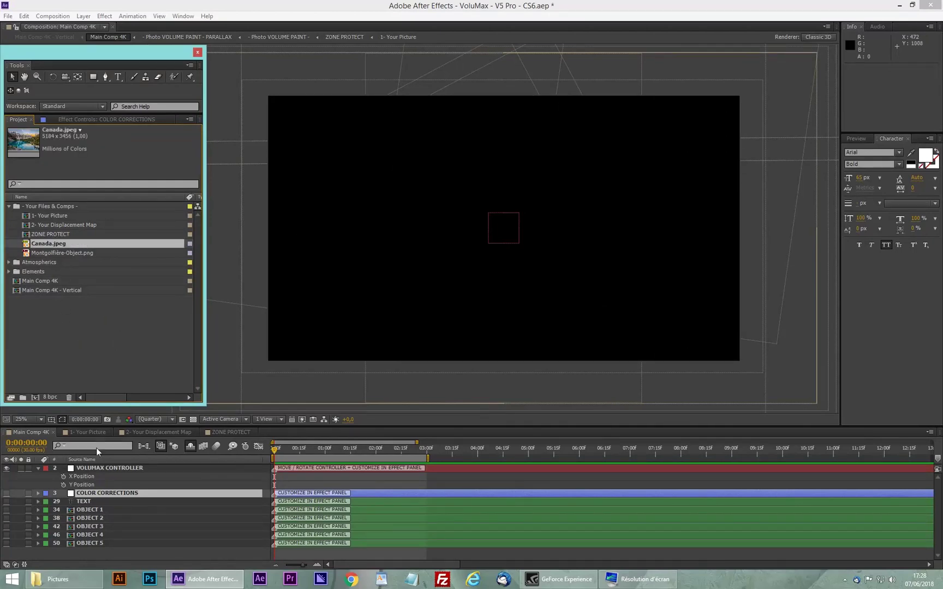
Place Canada.jpeg in the 1- Your Picture composition and scale it down to 79% to match the frame's width
click(84, 433)
drag(48, 243, 140, 524)
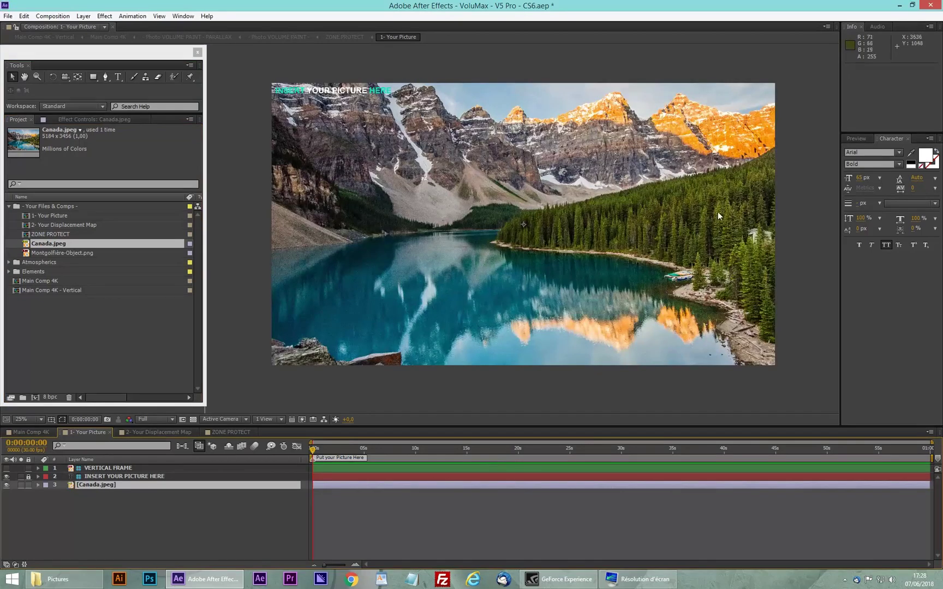
scroll(620, 235, down, 1)
drag(631, 123, 597, 141)
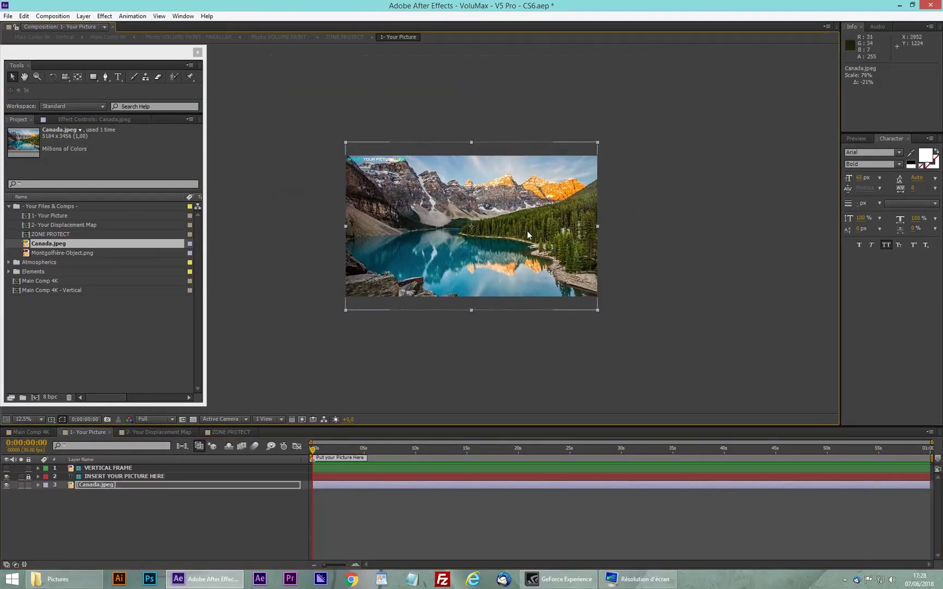
scroll(442, 214, up, 1)
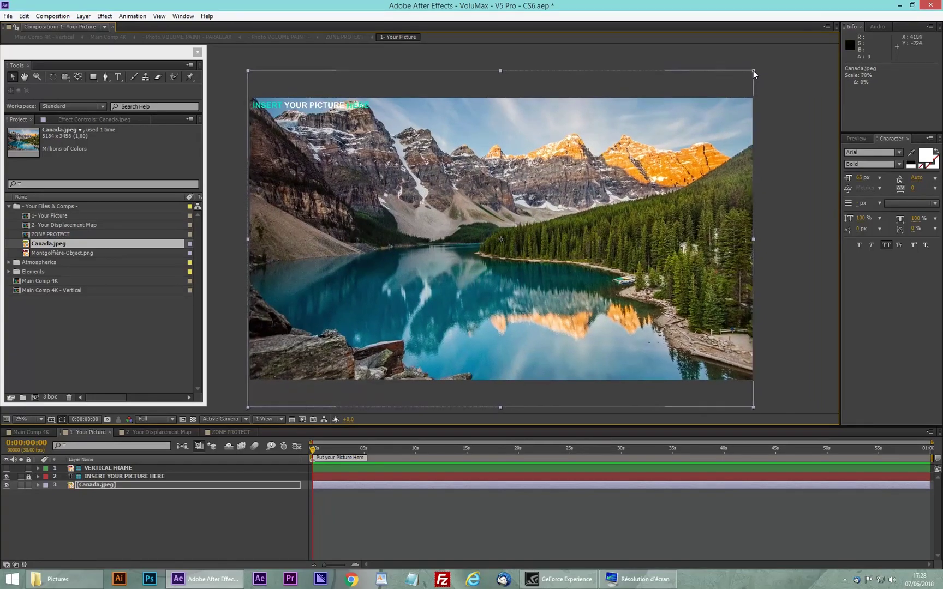
Try a smaller scale for Canada.jpeg, undo it, and return the picture to 79% so it covers the frame
drag(753, 71, 644, 141)
key(ctrl+z)
key(ctrl+z)
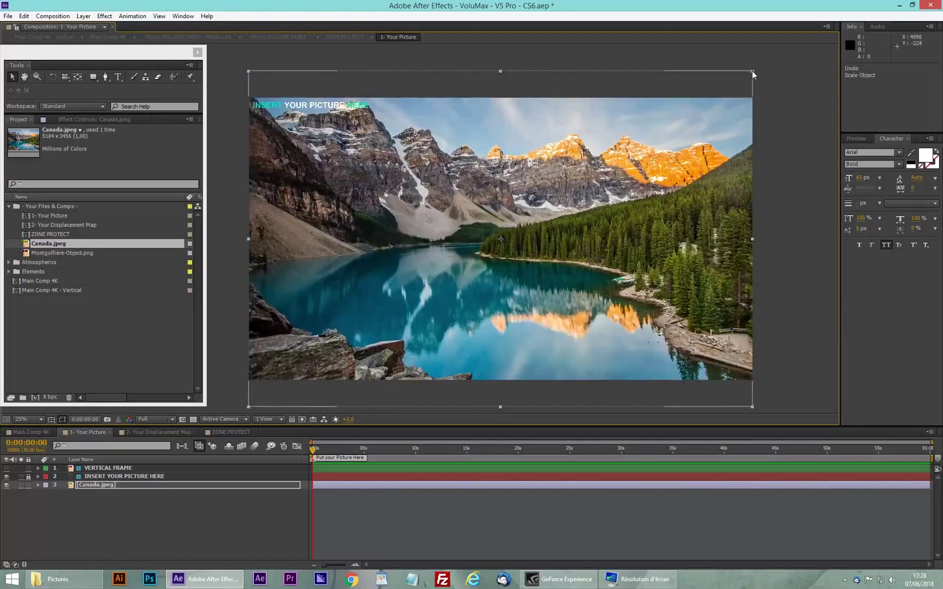
mouse_move(752, 71)
mouse_down()
mouse_move(753, 64)
mouse_move(671, 125)
mouse_move(806, 48)
mouse_move(688, 151)
mouse_move(672, 125)
mouse_move(761, 70)
mouse_move(710, 90)
mouse_move(643, 137)
mouse_move(749, 73)
mouse_move(798, 23)
mouse_move(759, 71)
mouse_up()
drag(476, 326, 478, 325)
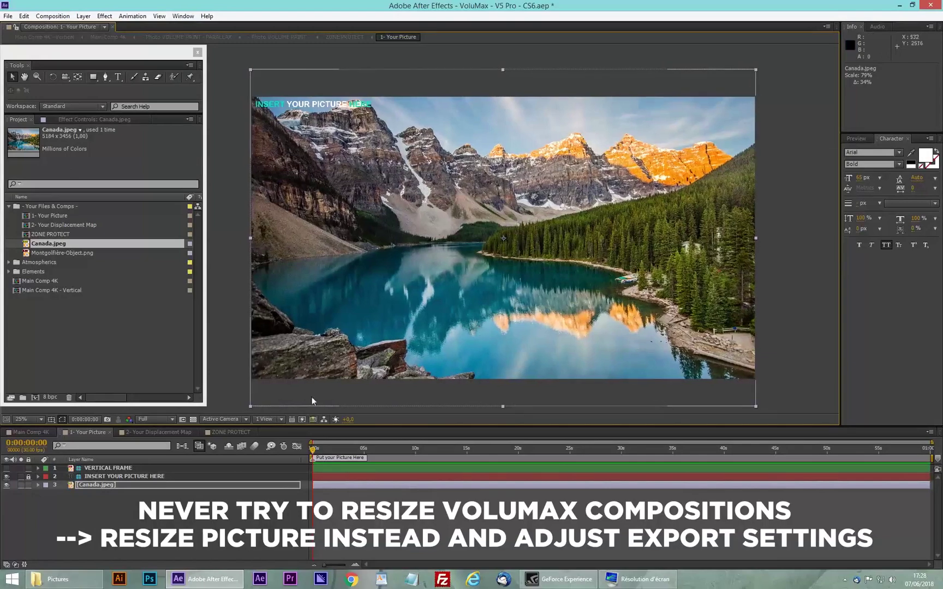
Activate the SMART MASKS TOOL layer in 2- Your Displacement Map, open its composition, and enter MASK DRAWING through CREATE MASKS
click(136, 432)
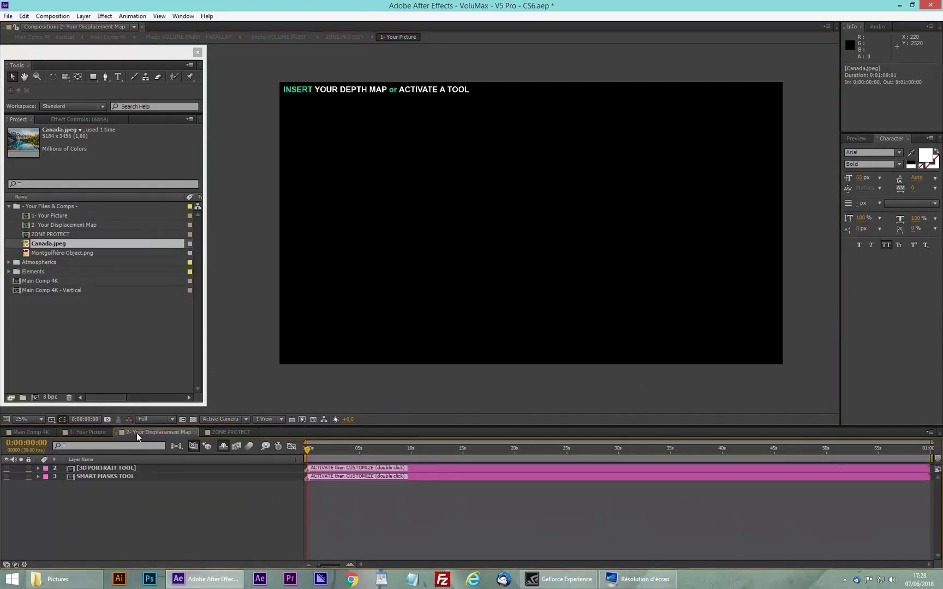
click(105, 475)
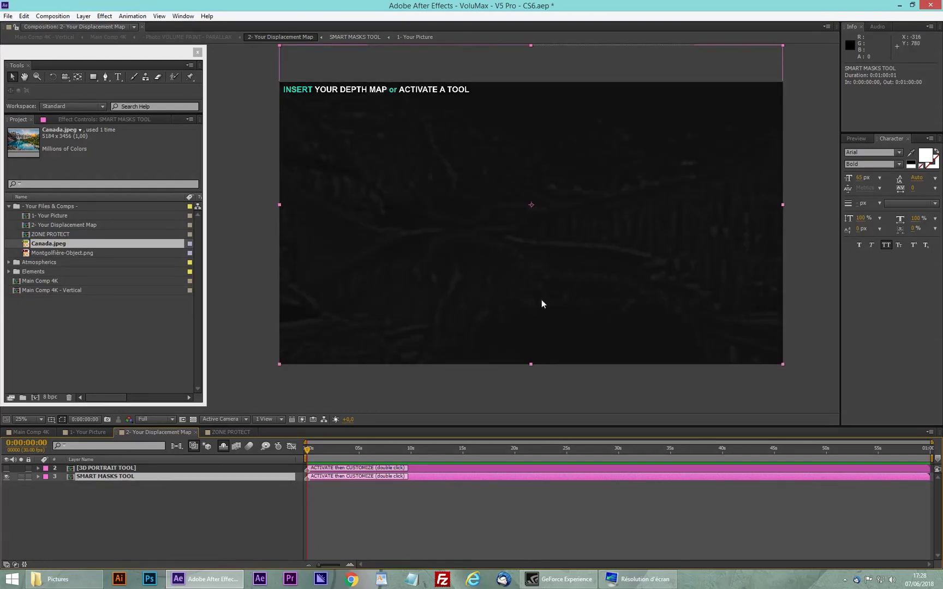
double_click(91, 477)
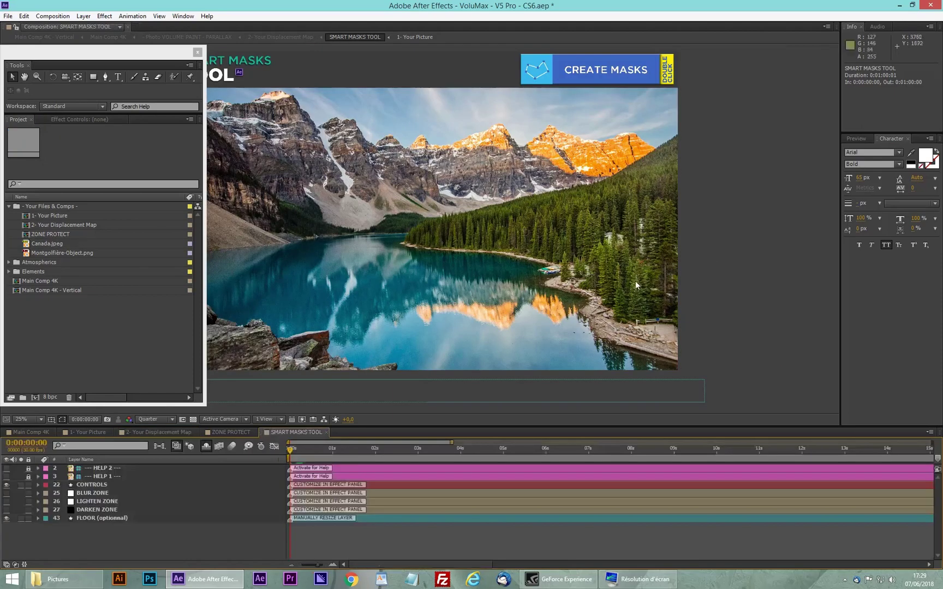
click(692, 74)
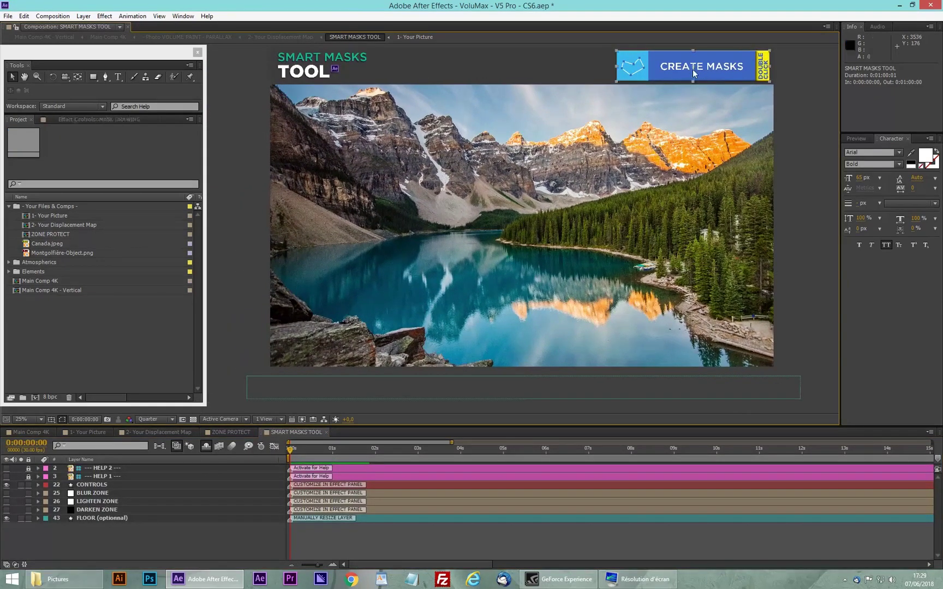
double_click(703, 70)
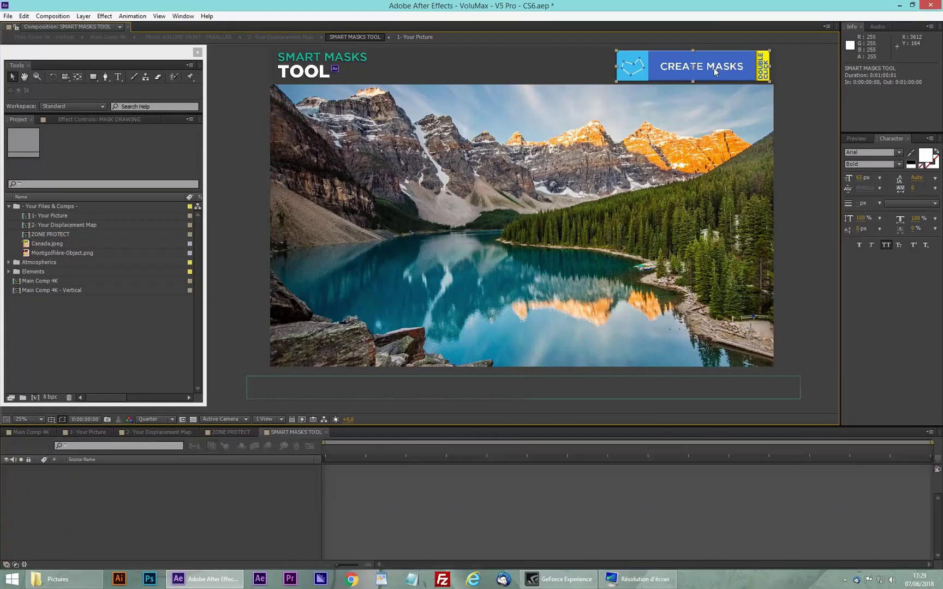
Start a Pen tool mask on the CLOSE masks layer, tracing the foreground rocks' edge from the picture's left border down to the first dip
click(105, 77)
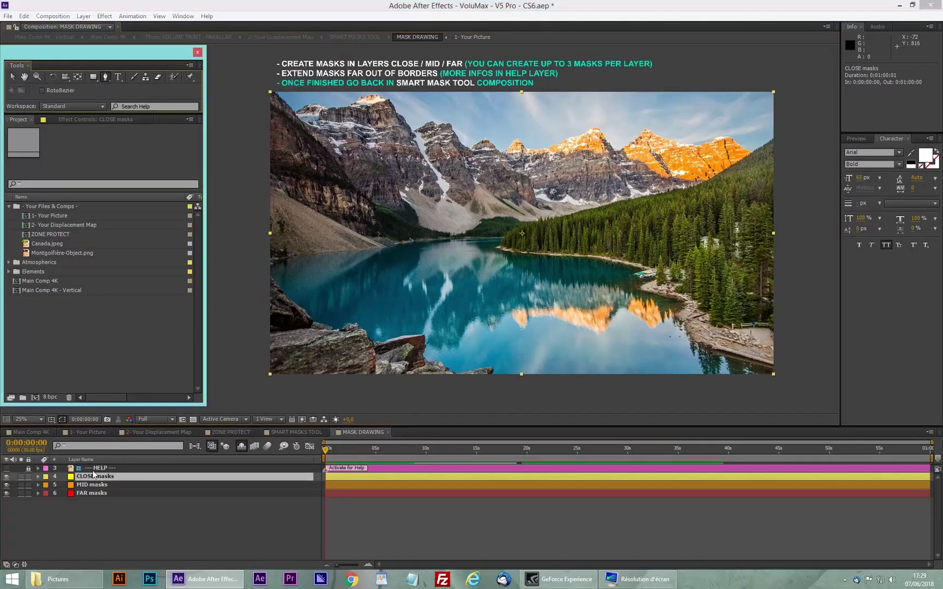
click(268, 274)
click(292, 300)
click(305, 310)
click(312, 320)
click(331, 328)
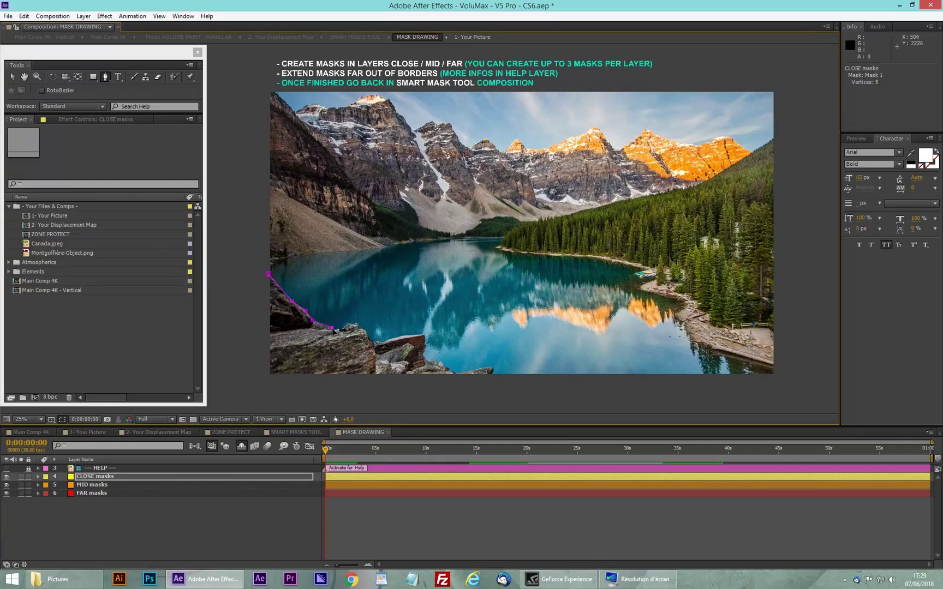
drag(333, 331, 458, 211)
scroll(375, 255, up, 2)
click(440, 199)
click(455, 197)
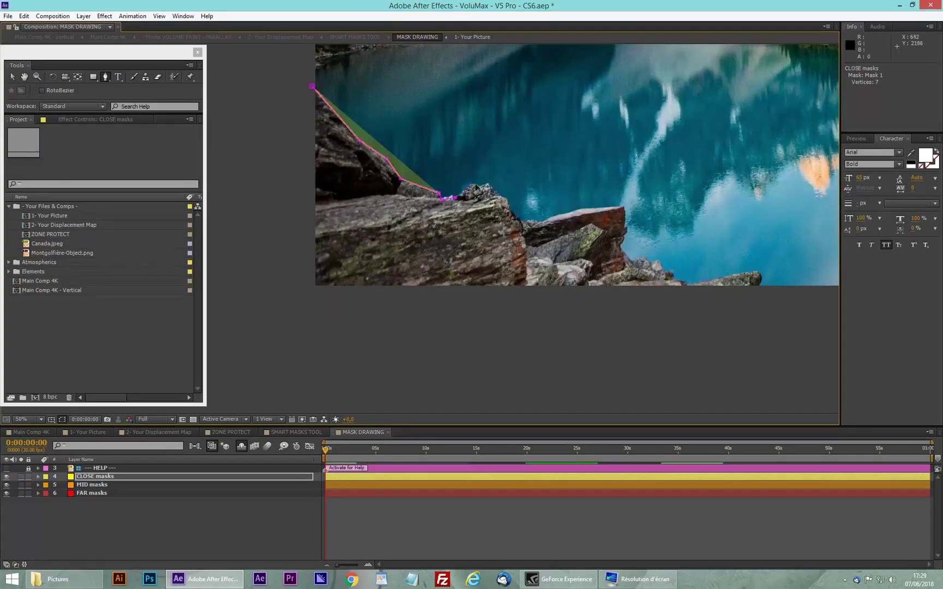
Continue the CLOSE mask outline over the middle boulders and down along the small stones beside the water
click(522, 222)
click(539, 223)
click(557, 215)
click(589, 206)
click(611, 206)
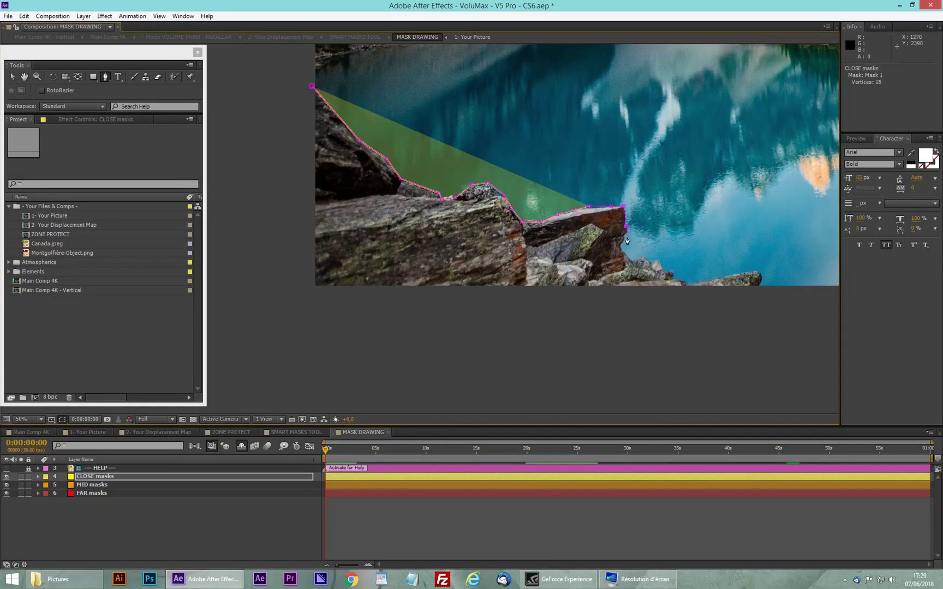
click(633, 261)
click(644, 258)
click(651, 264)
click(659, 260)
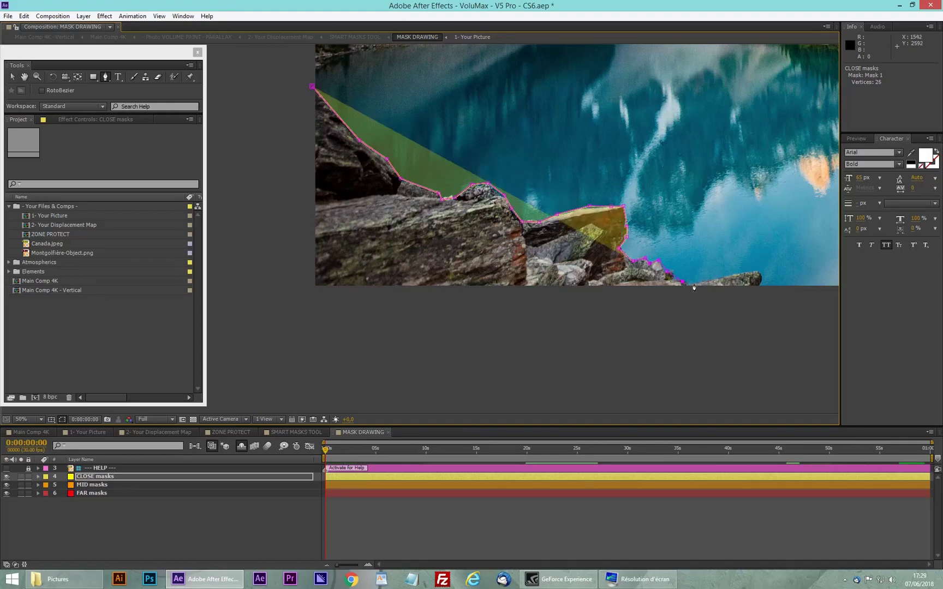
Trace the last foreground rock and close the CLOSE mask well outside the picture's lower and left borders
click(762, 282)
click(753, 294)
scroll(753, 294, down, 2)
drag(526, 300, 454, 340)
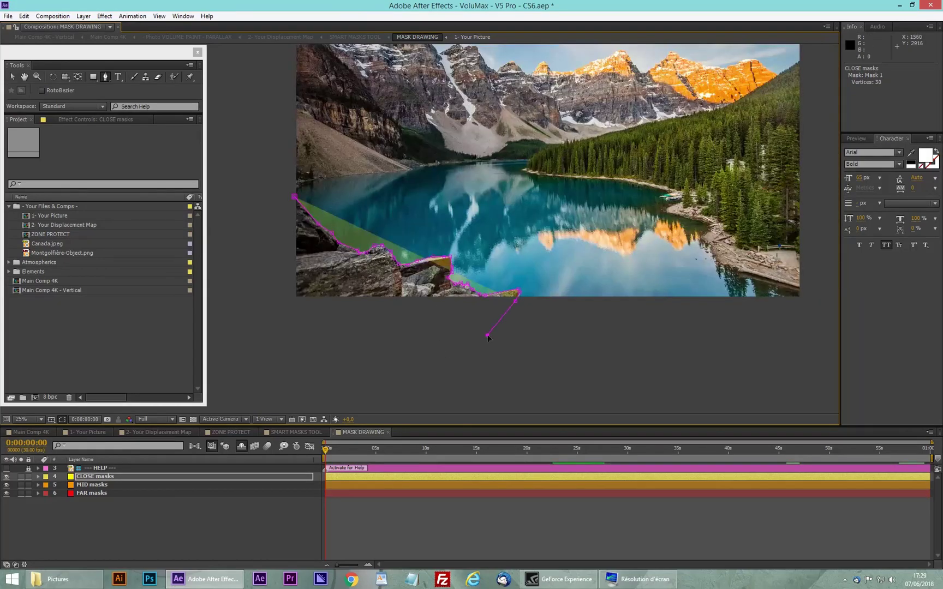
click(226, 368)
click(231, 181)
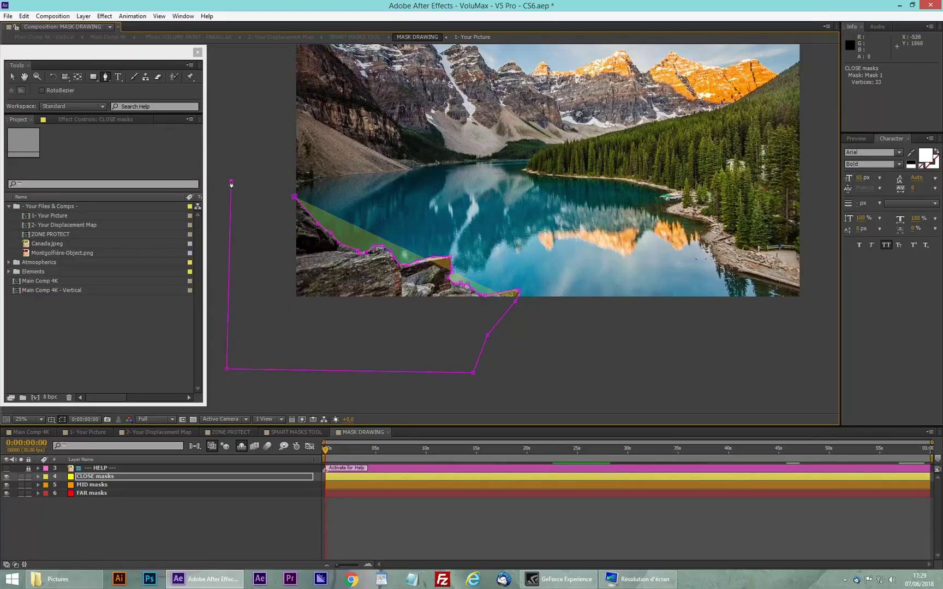
drag(637, 266, 487, 311)
Start a mask on the MID masks layer, outlining the tall tree at the picture's right border and down its left side
click(95, 485)
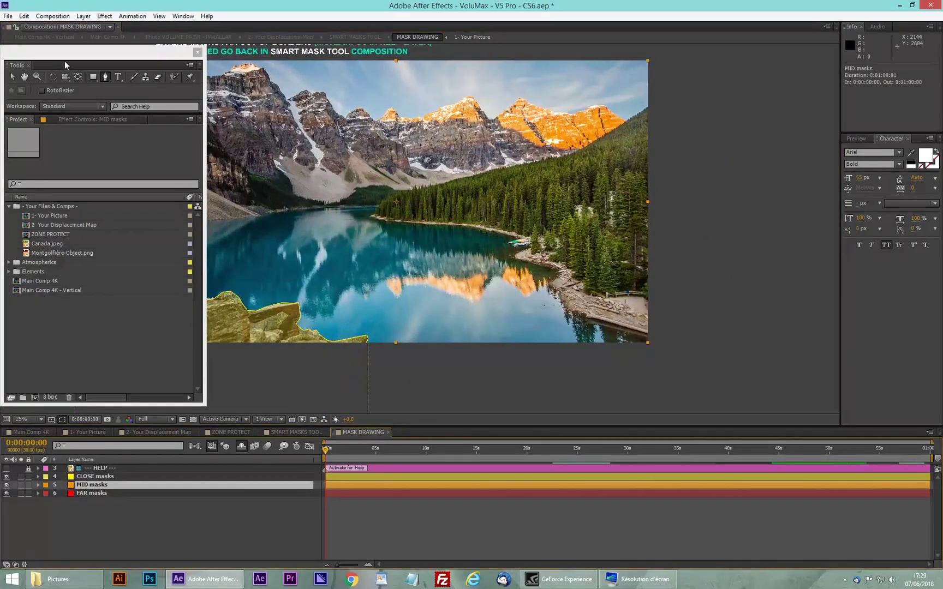
drag(536, 242, 704, 228)
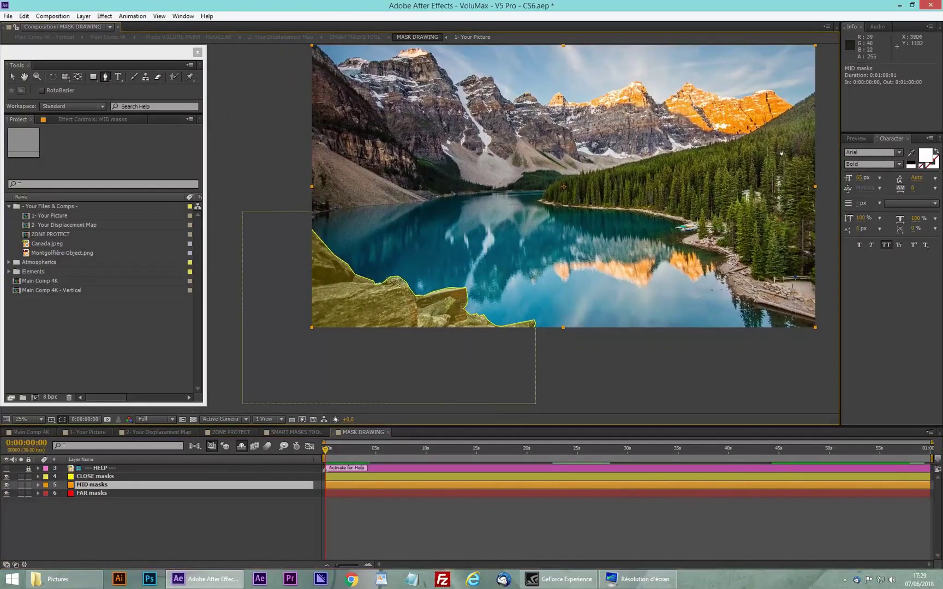
drag(522, 261, 333, 247)
scroll(454, 254, up, 2)
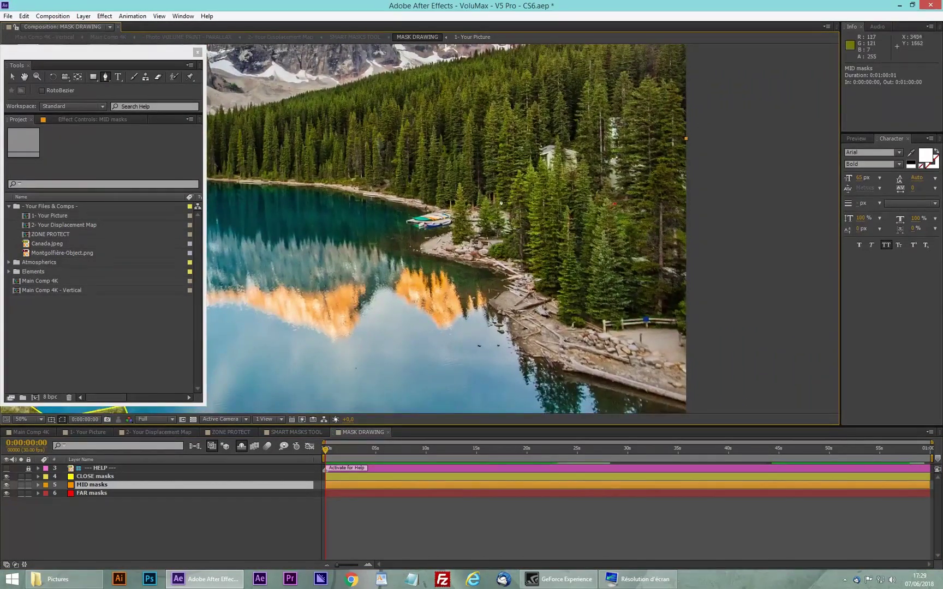
drag(460, 210, 436, 206)
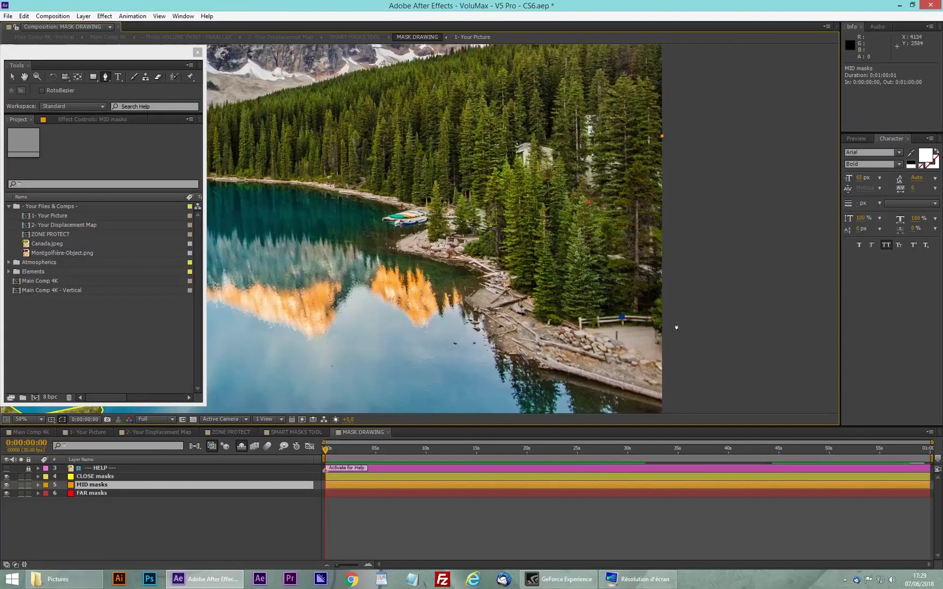
scroll(667, 166, up, 1)
click(667, 161)
click(653, 104)
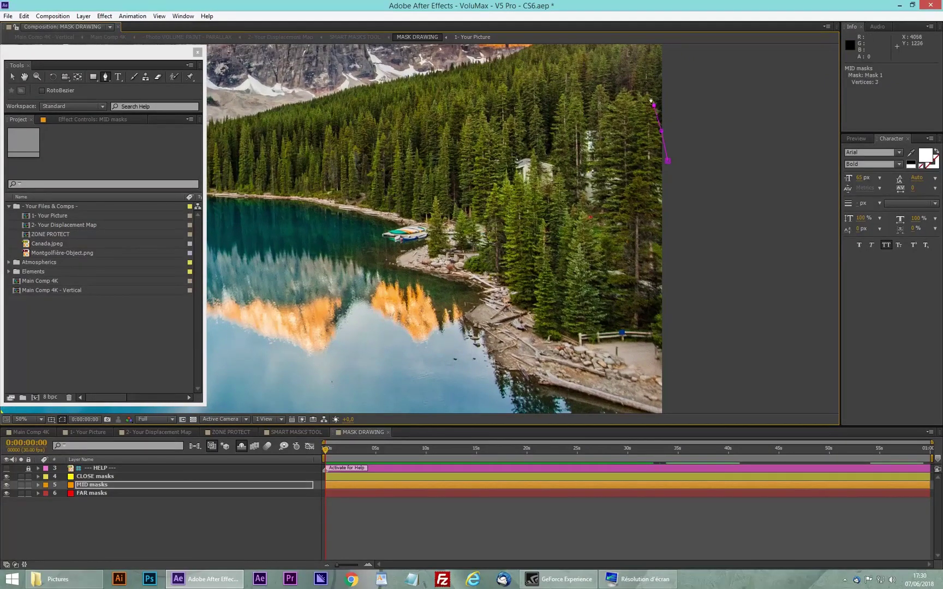
click(604, 115)
click(598, 129)
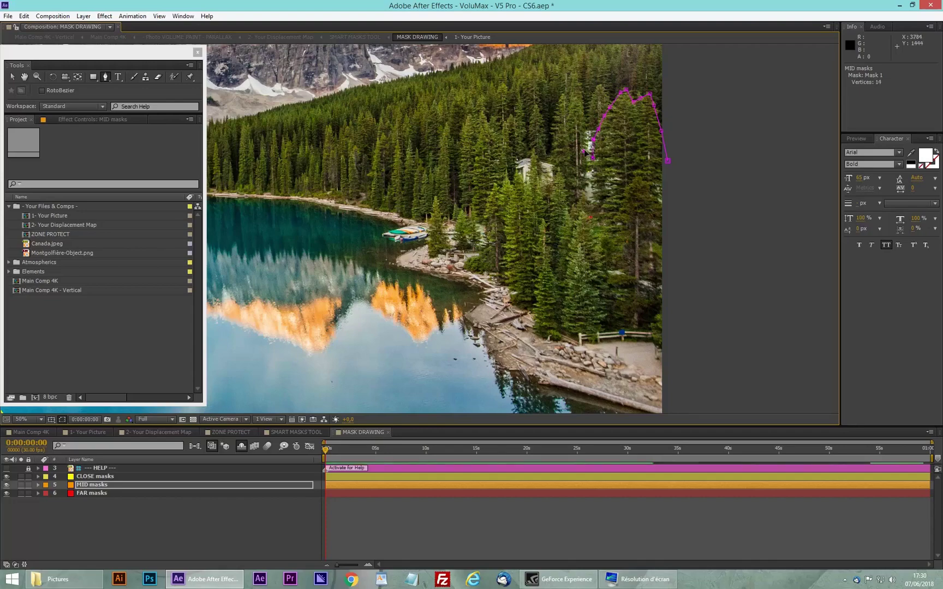
click(593, 170)
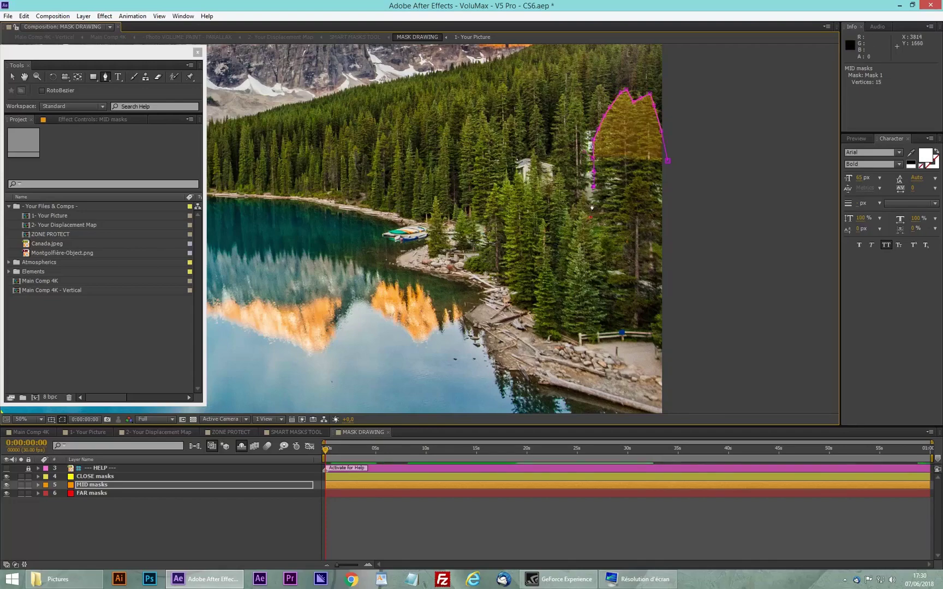
Continue the MID mask outline below the cabins and along the pointed treetops in front of them
click(592, 202)
click(574, 201)
click(552, 170)
click(550, 187)
click(541, 183)
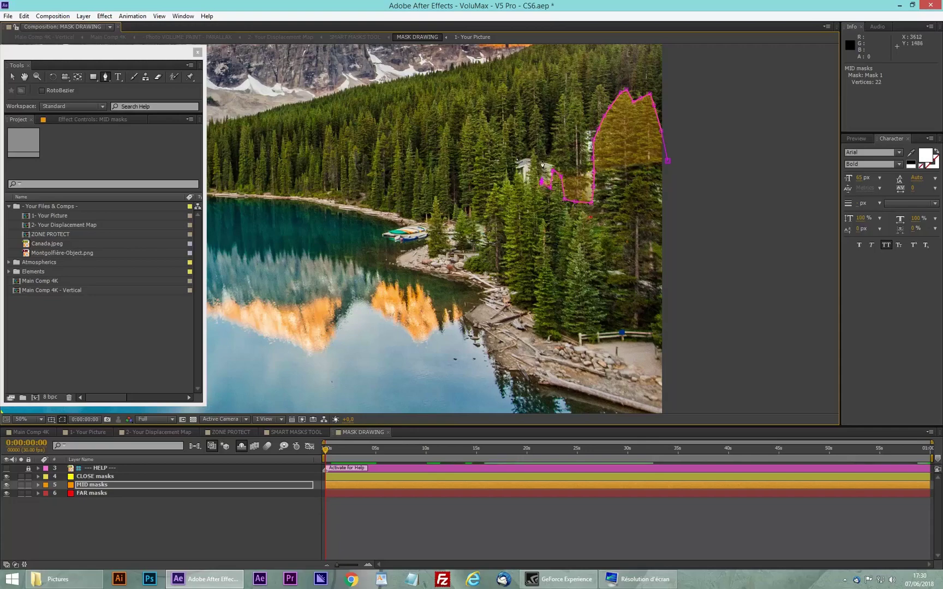
click(541, 160)
click(533, 147)
click(530, 179)
click(525, 186)
click(518, 170)
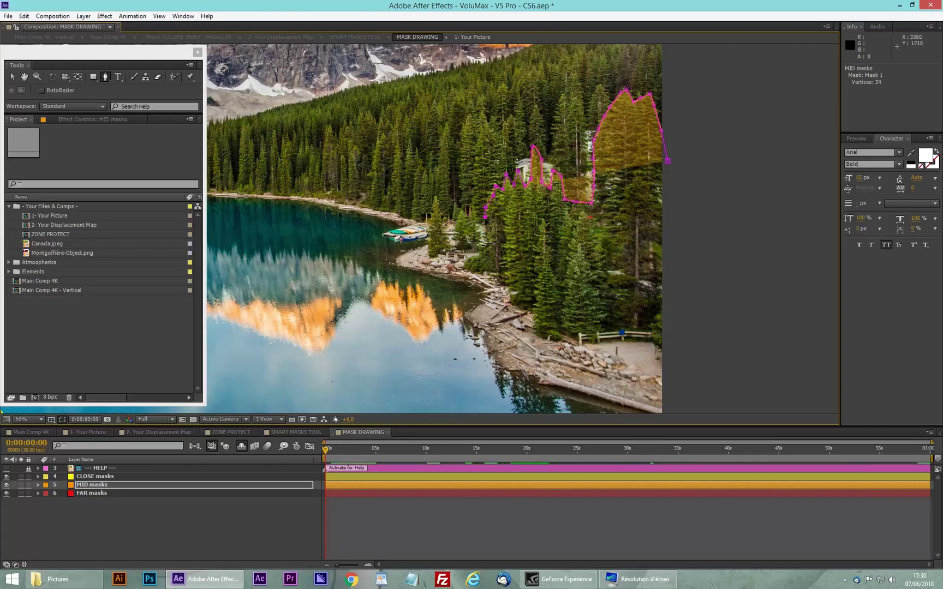
Carry the MID mask around the small trees near the boats and along the shoreline of the point
click(484, 235)
click(436, 199)
click(429, 231)
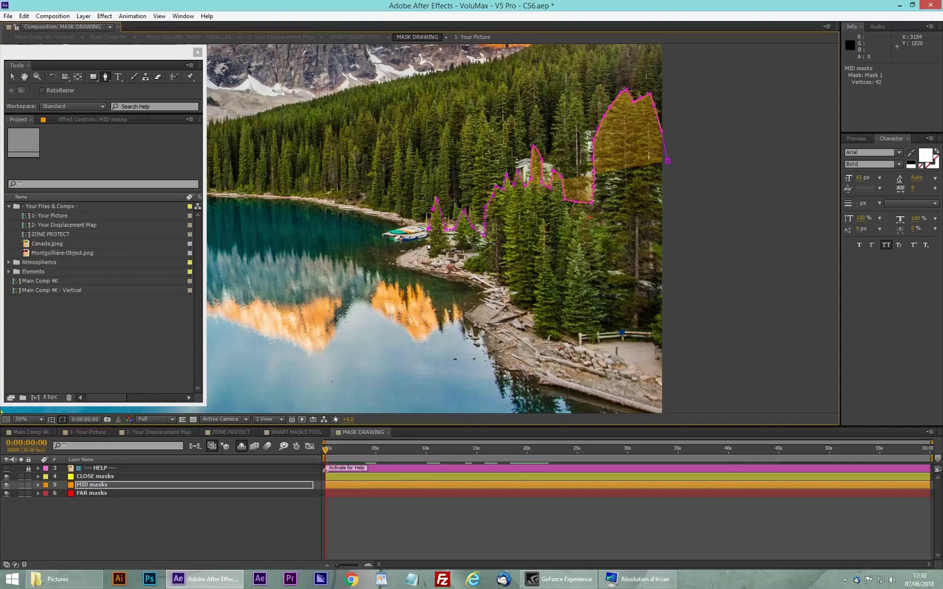
click(403, 270)
click(415, 271)
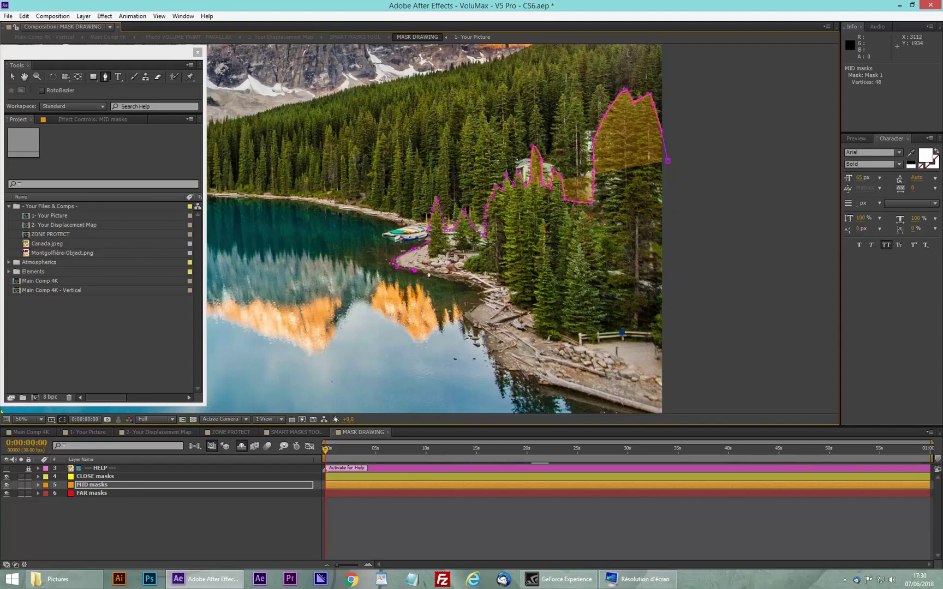
click(481, 303)
click(469, 310)
click(465, 315)
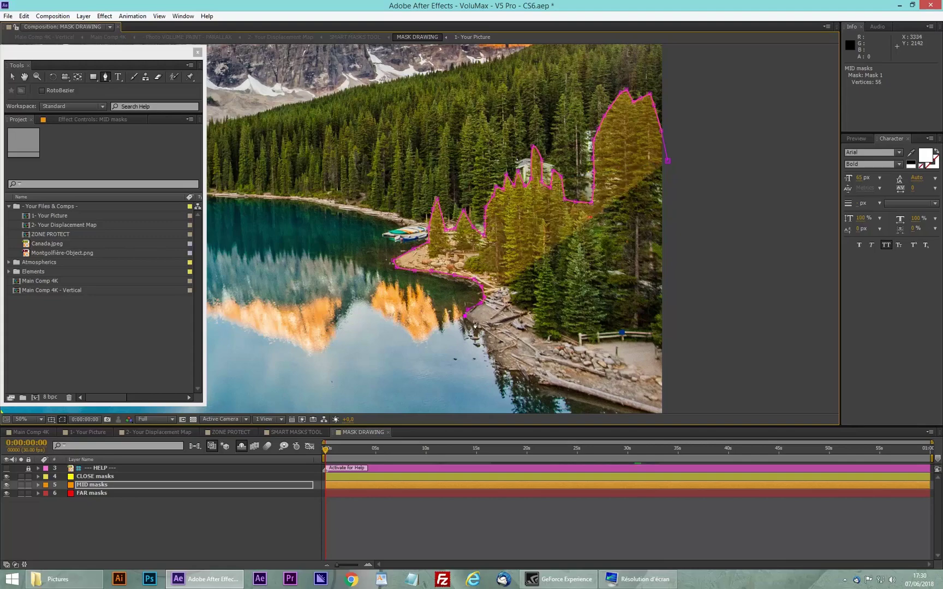
Trace the lower bank and close the MID mask well outside the picture's right border
click(491, 339)
click(567, 387)
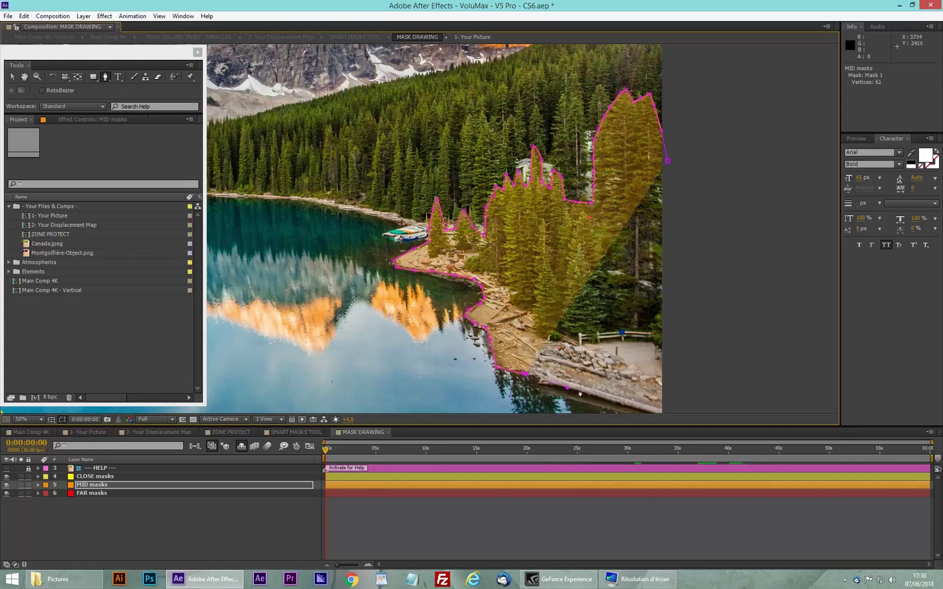
scroll(593, 249, down, 2)
click(615, 330)
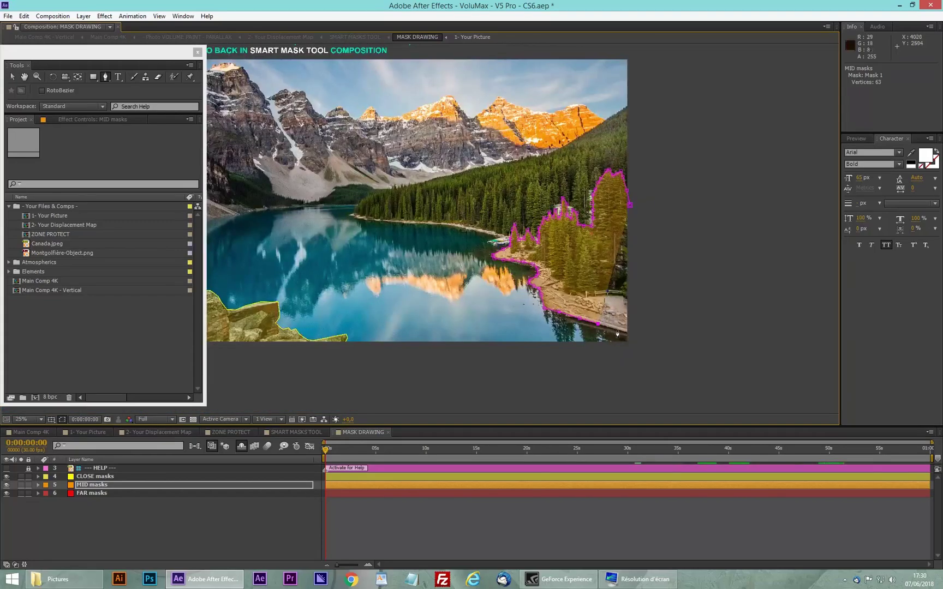
click(662, 348)
drag(661, 349, 715, 356)
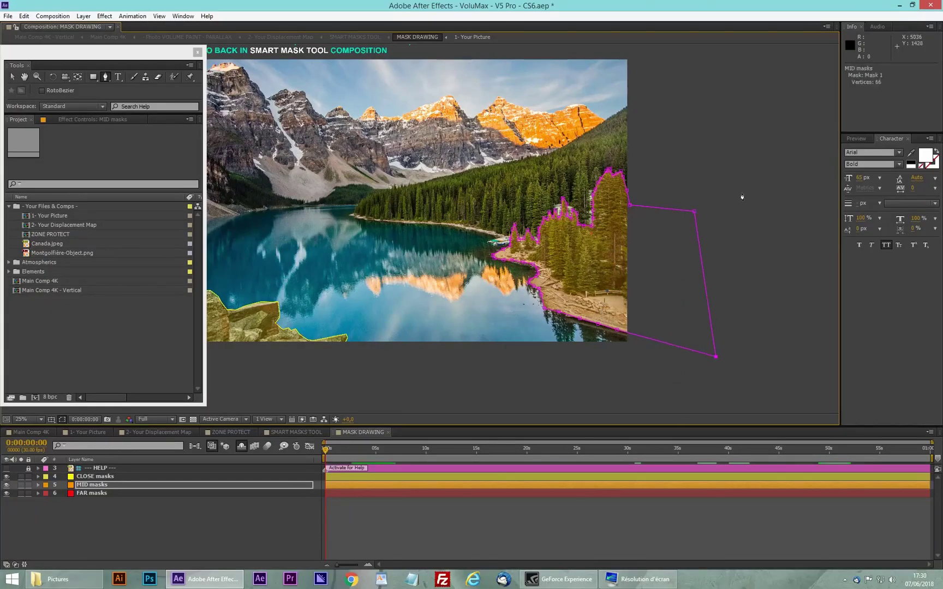
drag(524, 202, 656, 229)
Start a mask on the FAR masks layer, tracing the left mountain slope from the picture's top corner down to the lake
click(85, 494)
drag(413, 236, 418, 244)
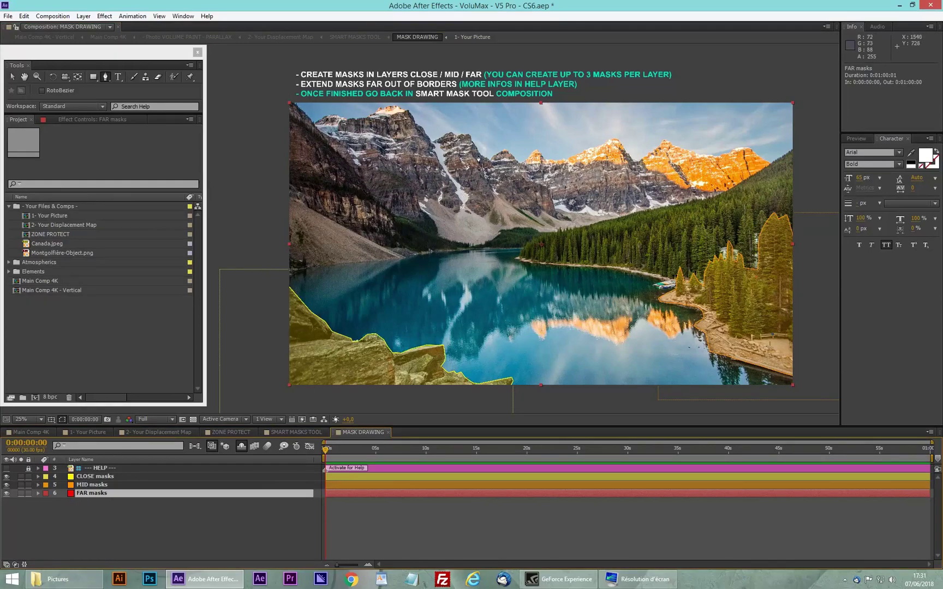
click(285, 98)
click(301, 109)
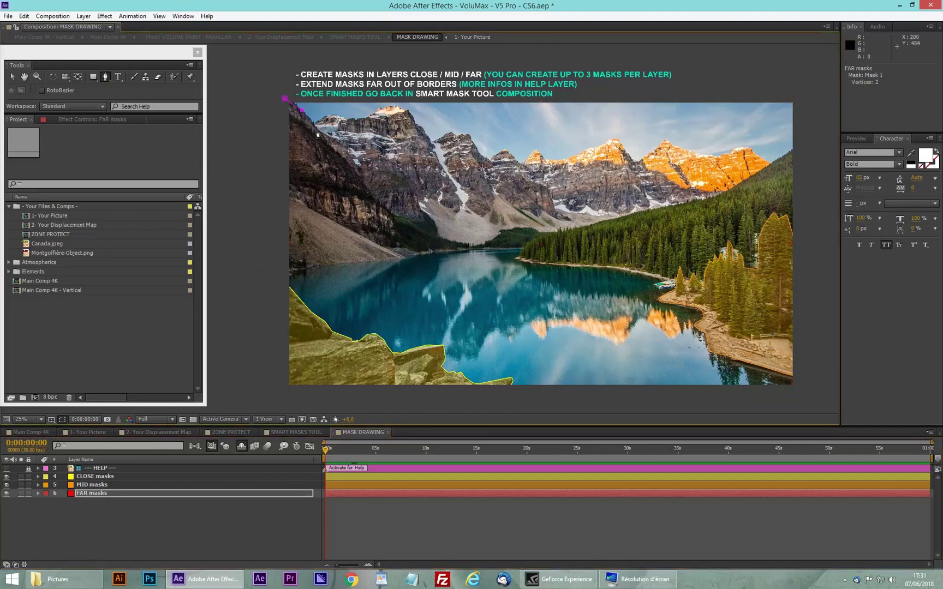
click(357, 176)
click(368, 193)
click(386, 205)
click(393, 214)
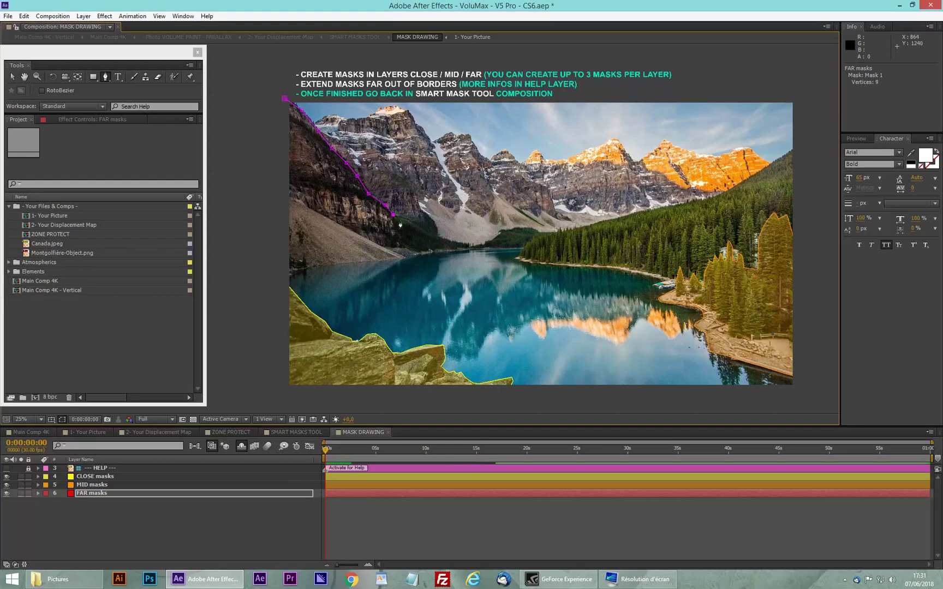
click(438, 238)
click(451, 244)
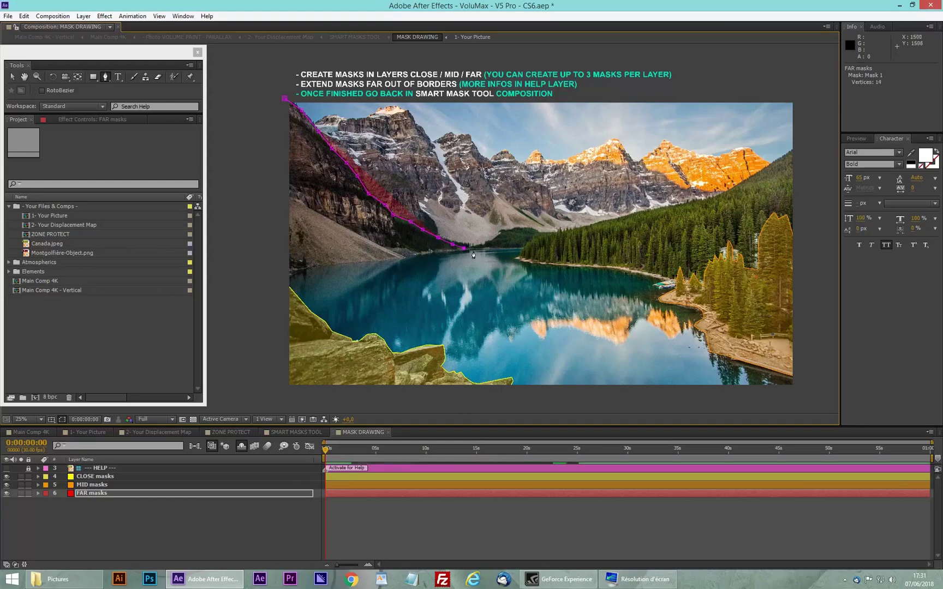
Follow the left shoreline back and close the FAR mask well outside the picture's left border
click(436, 252)
click(420, 256)
click(401, 258)
click(355, 266)
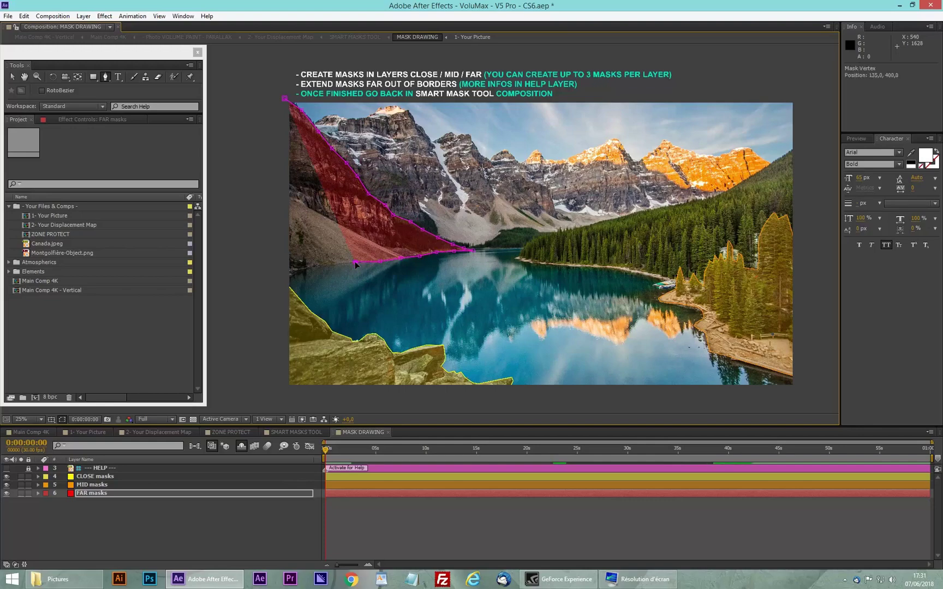
click(323, 266)
click(300, 270)
click(216, 299)
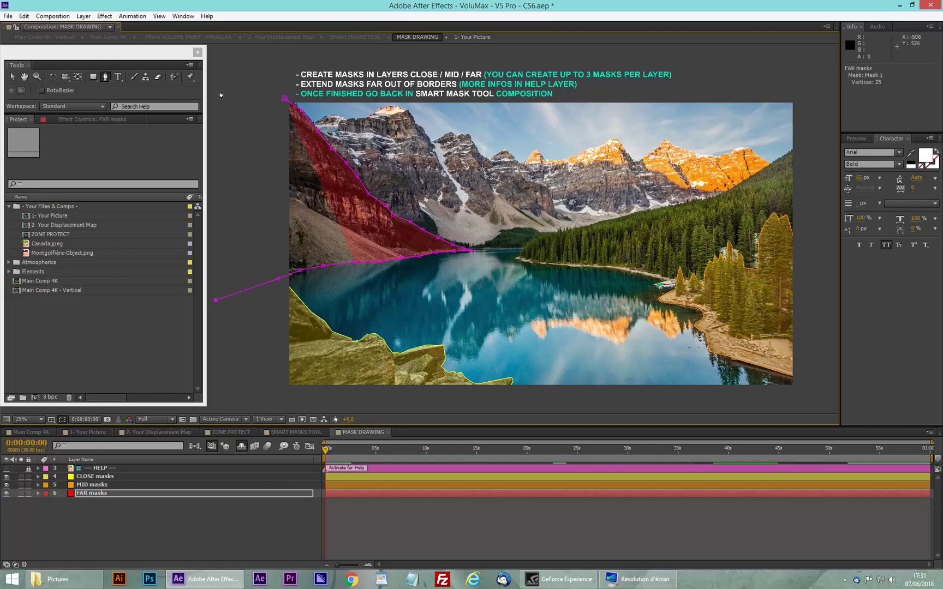
click(220, 72)
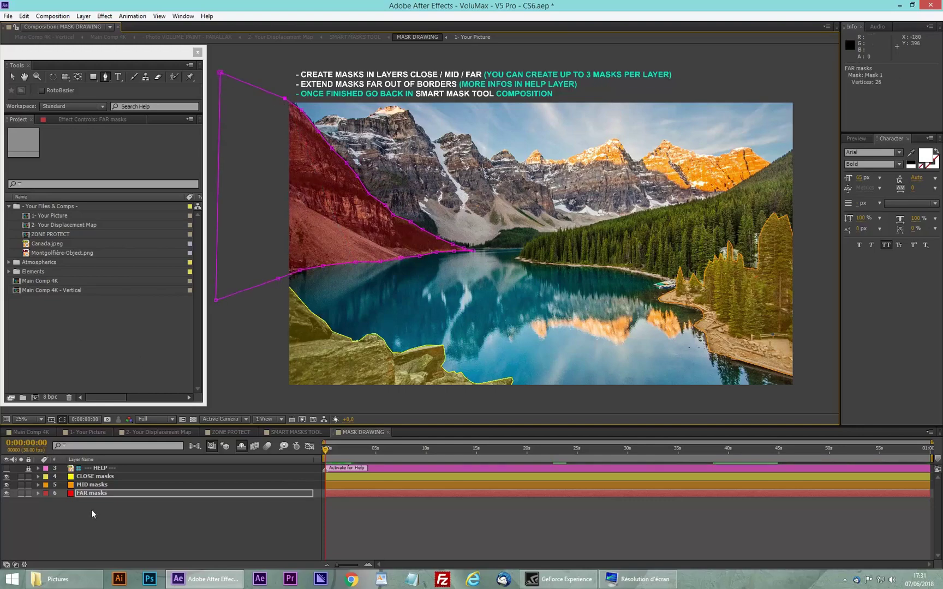
Start a second mask on the FAR masks layer, tracing the right forest's ridge from the picture's border down toward the lake
click(96, 494)
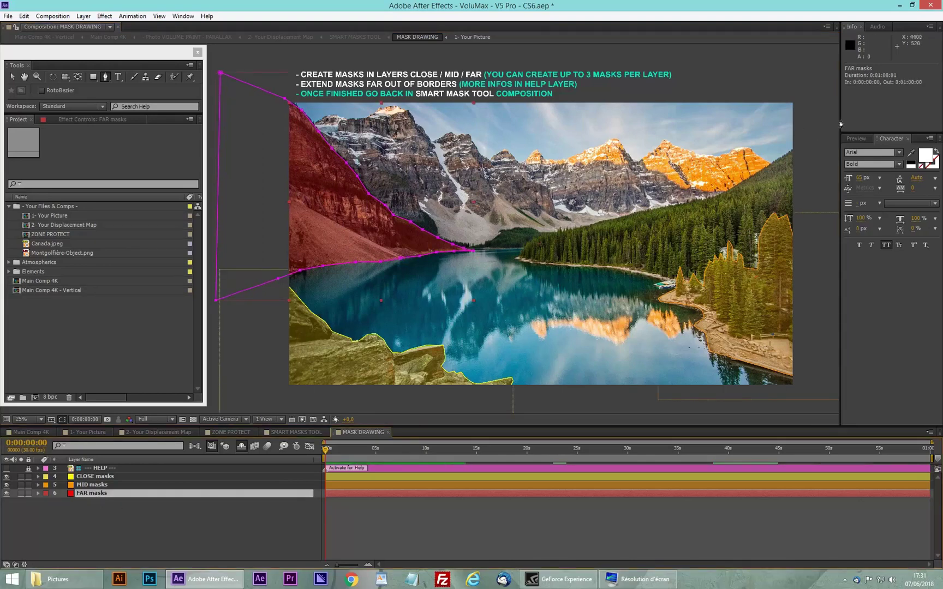
click(793, 148)
click(776, 160)
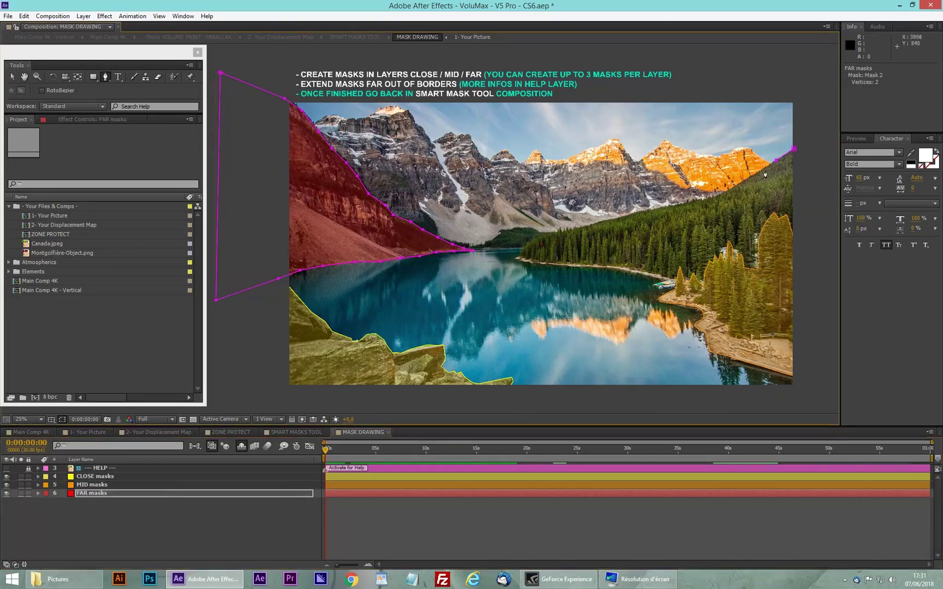
click(738, 186)
click(620, 216)
click(576, 226)
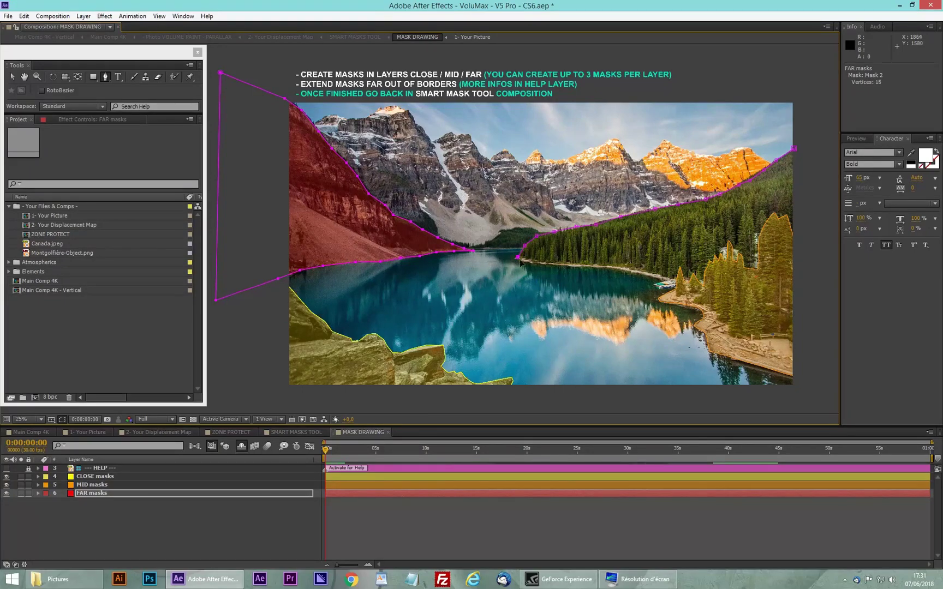
Follow the forest's shoreline behind the MID trees and close the second FAR mask far beyond the picture's right border
click(537, 264)
click(560, 265)
click(588, 267)
click(648, 274)
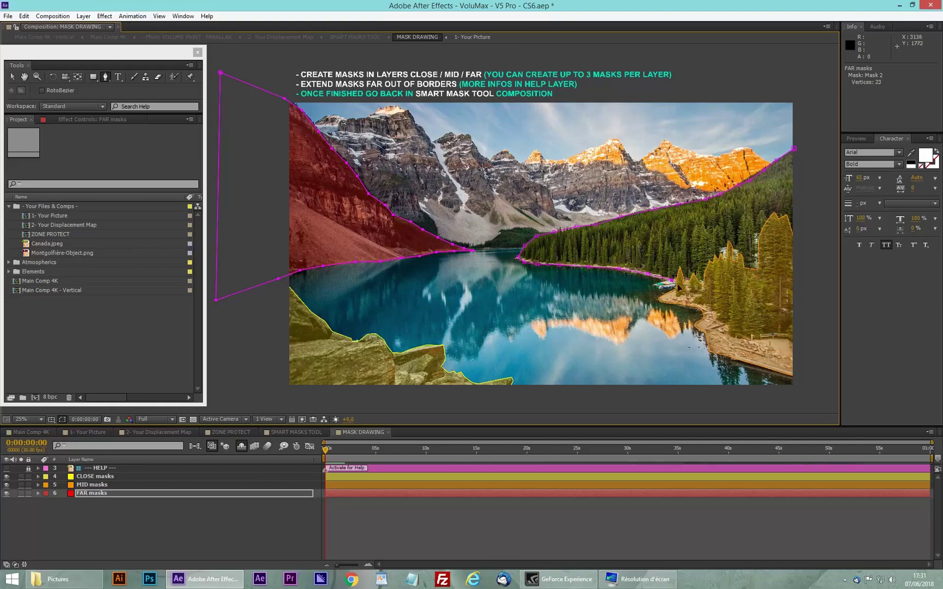
click(773, 288)
key(comma)
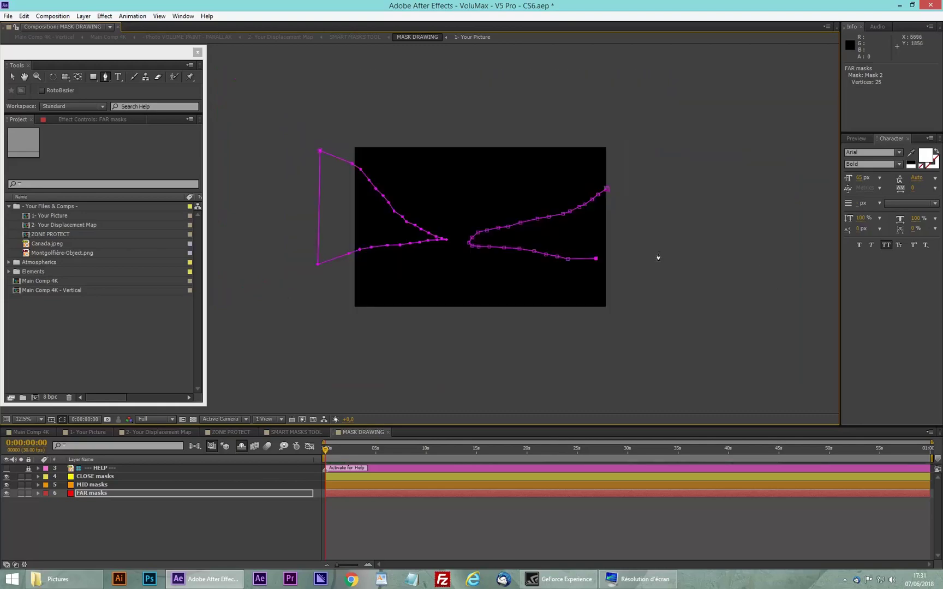
click(662, 267)
click(661, 167)
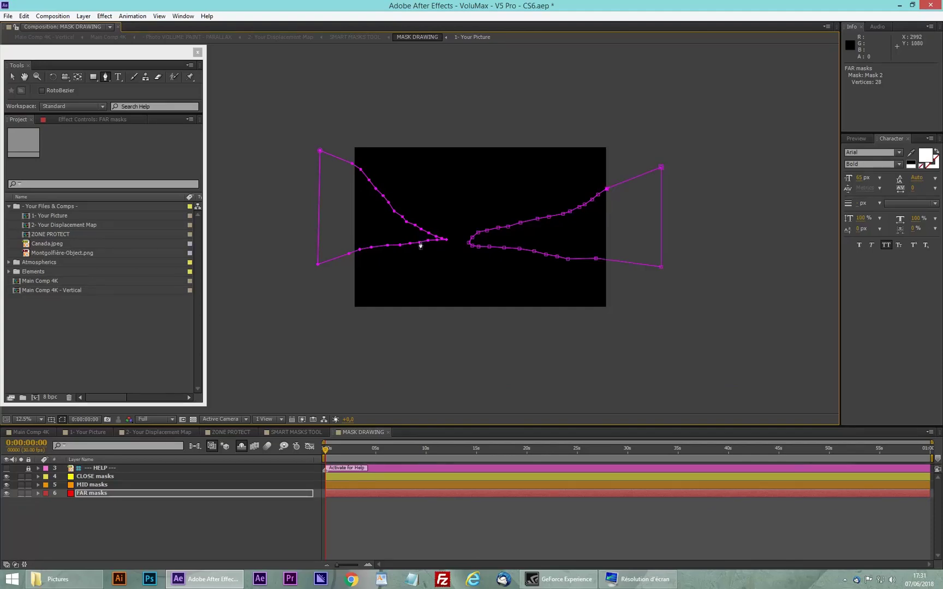
key(period)
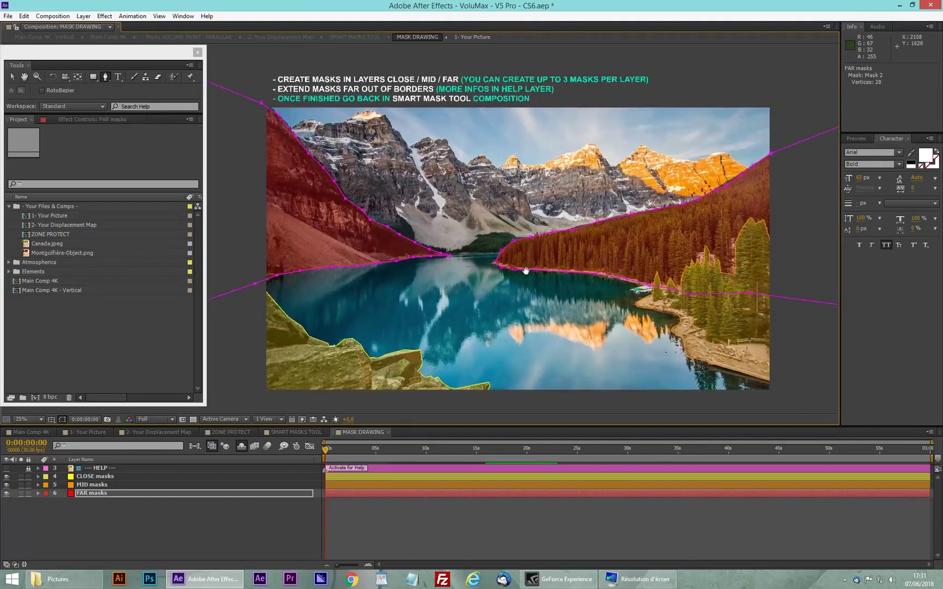
drag(525, 270, 508, 253)
Return to the SMART MASKS TOOL composition and stretch the FLOOR layer's upper edge up to the lake's far shoreline
click(272, 521)
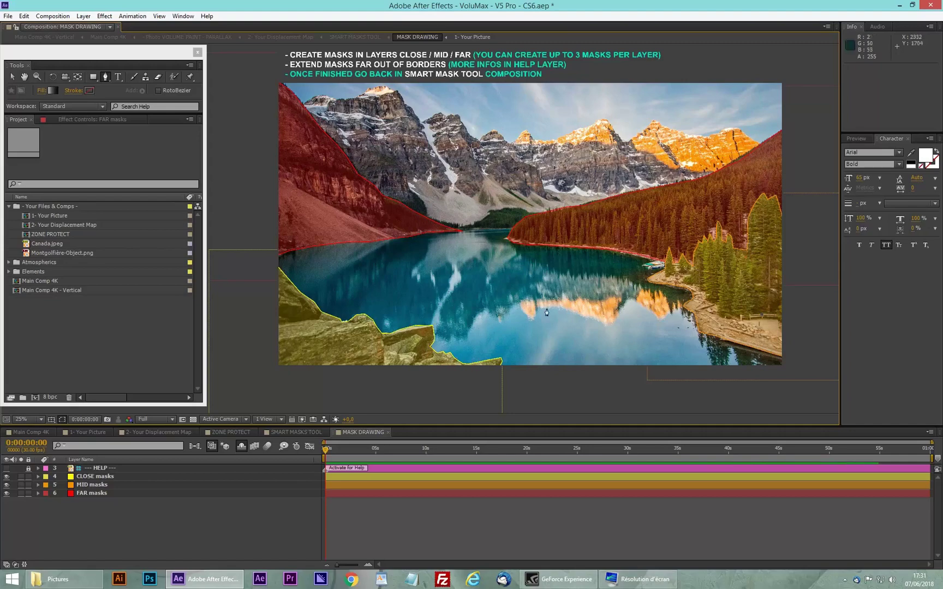
key(v)
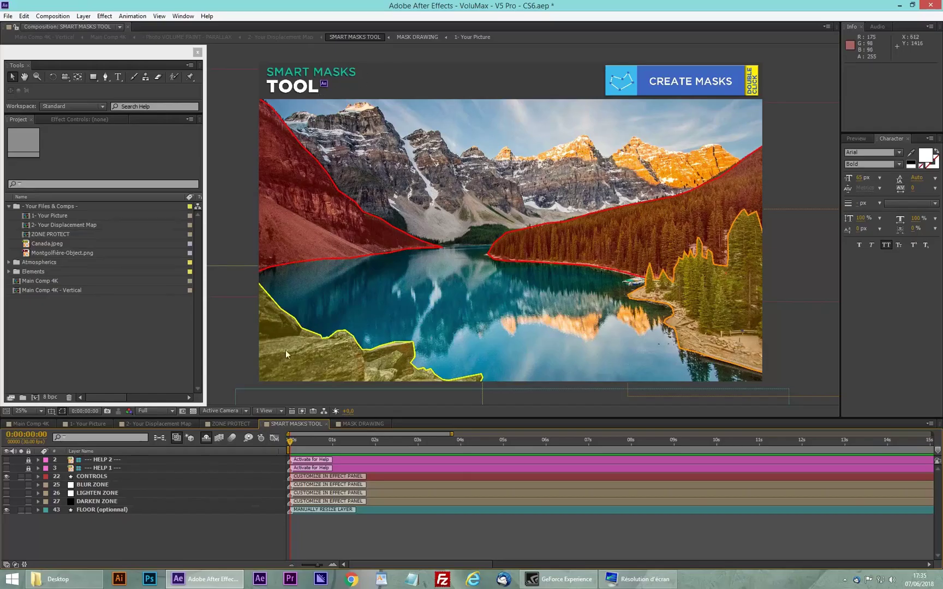
click(93, 512)
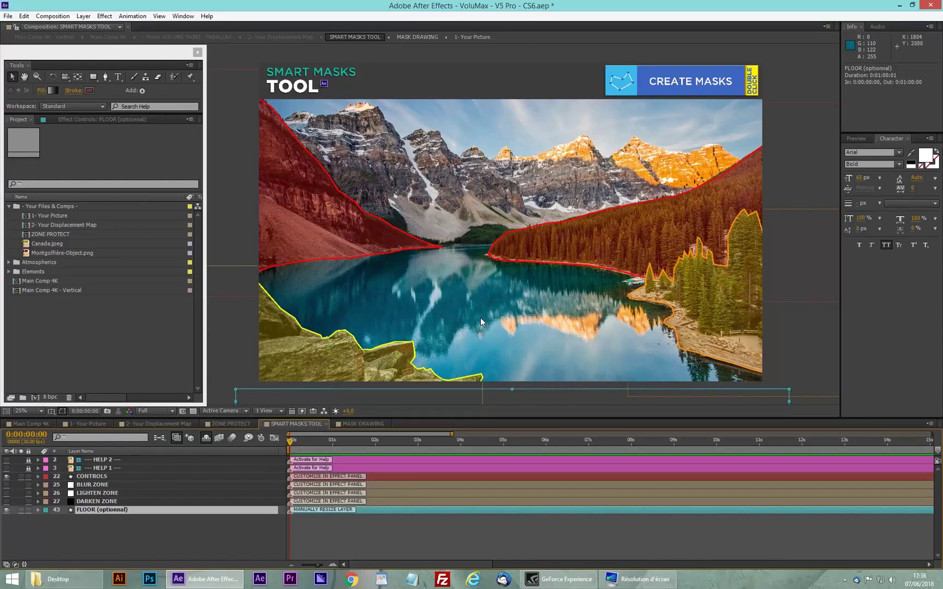
drag(476, 356, 478, 351)
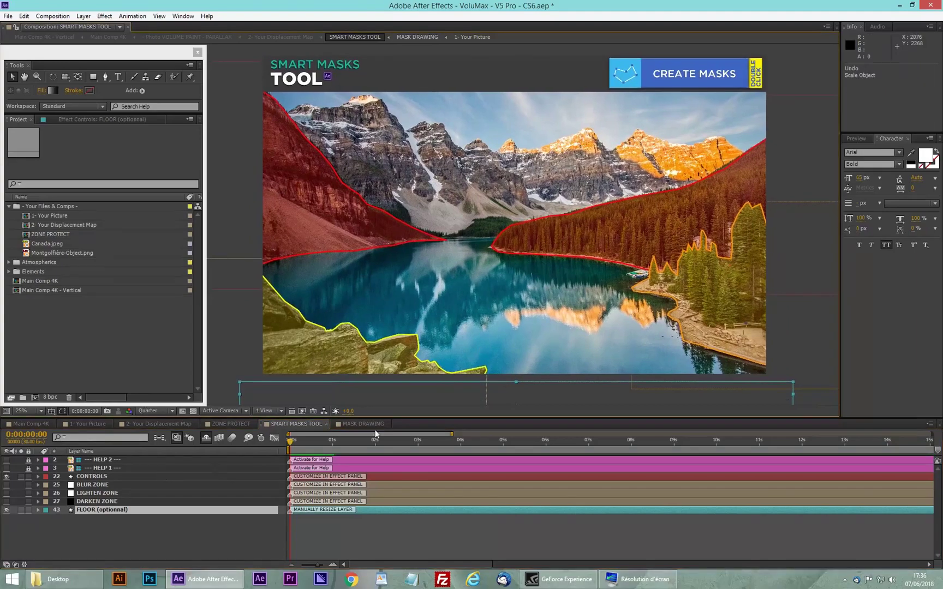
drag(516, 381, 501, 240)
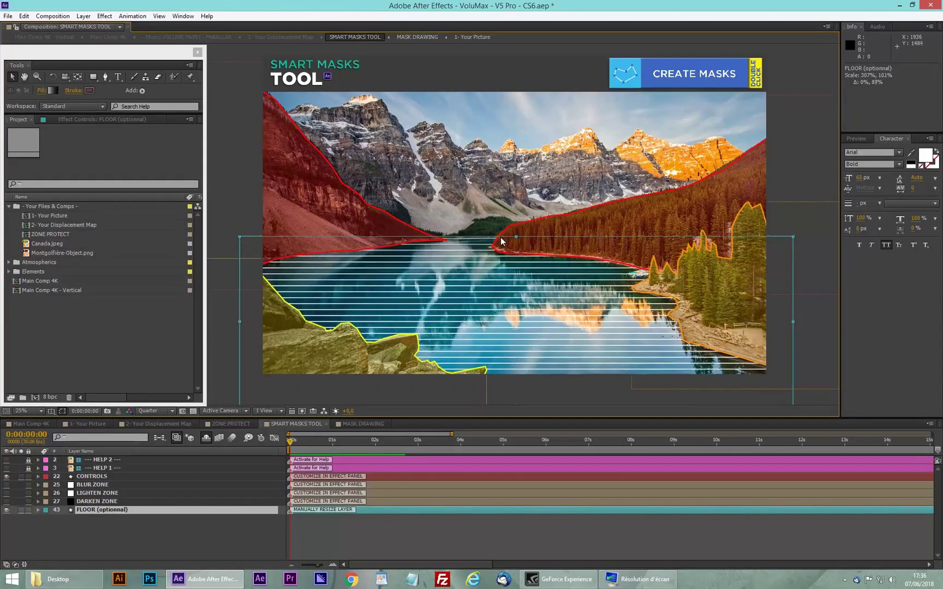
drag(501, 321, 501, 330)
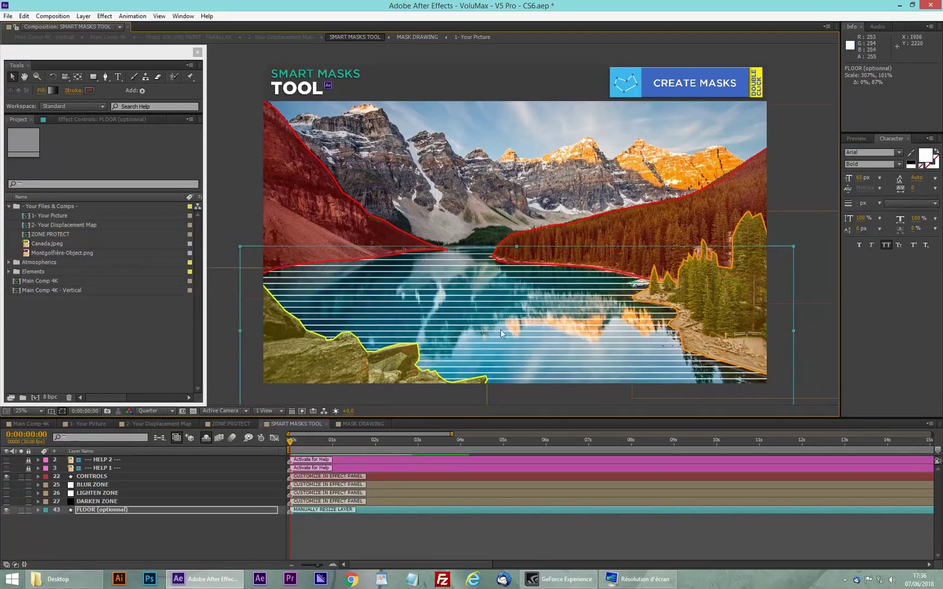
click(809, 329)
scroll(693, 308, up, 1)
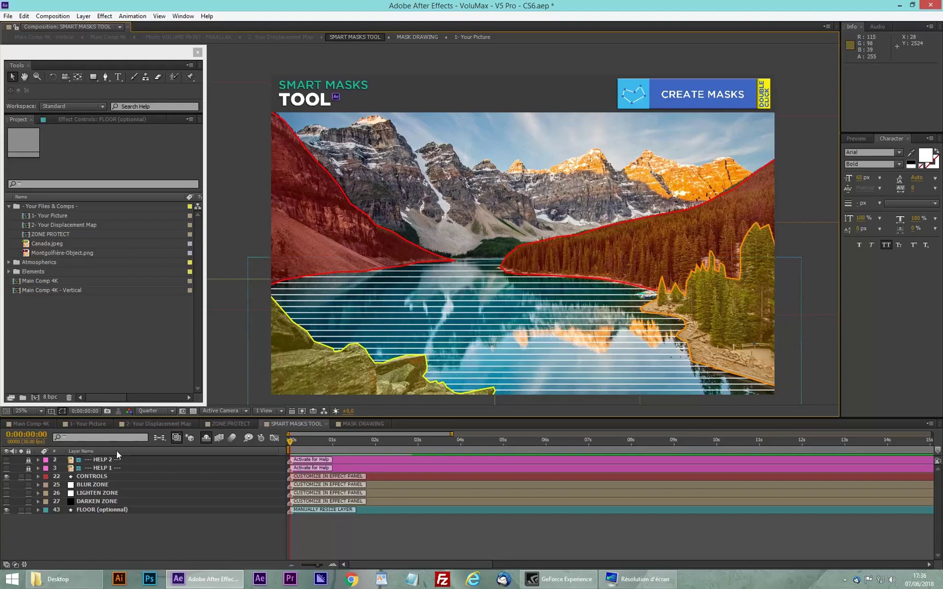
Turn off Show Masks on the CONTROLS layer and set Detailer Strength to 0
click(98, 478)
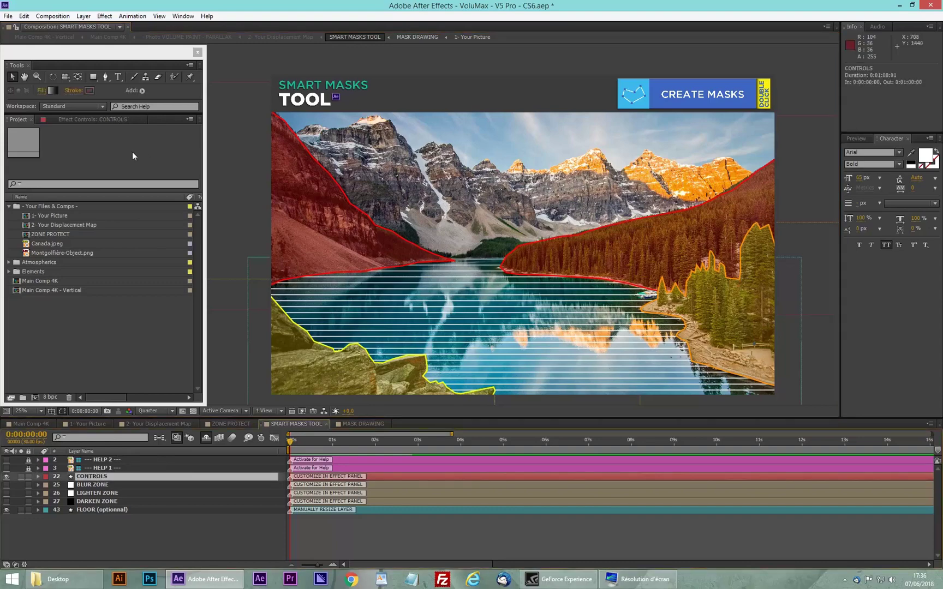
click(91, 119)
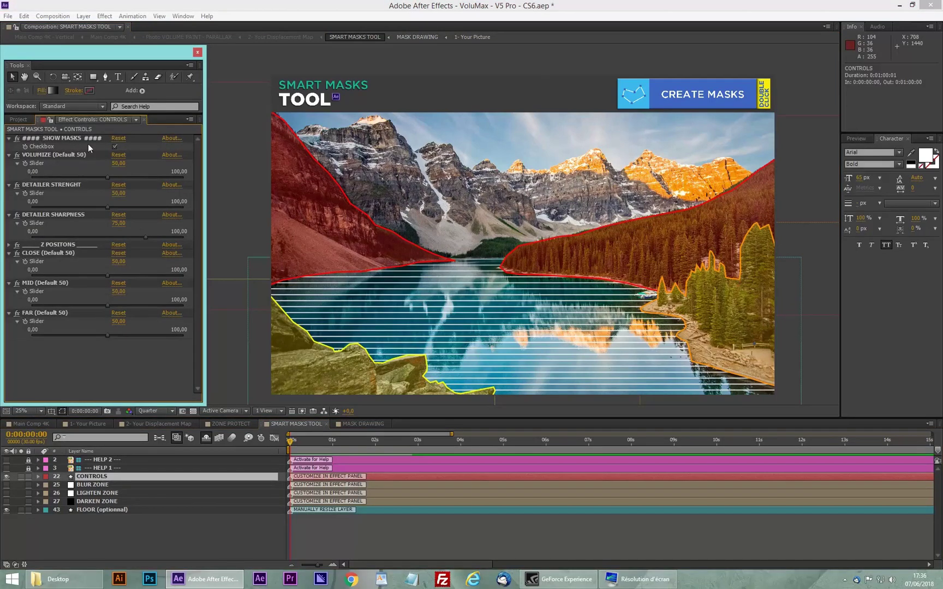
click(114, 146)
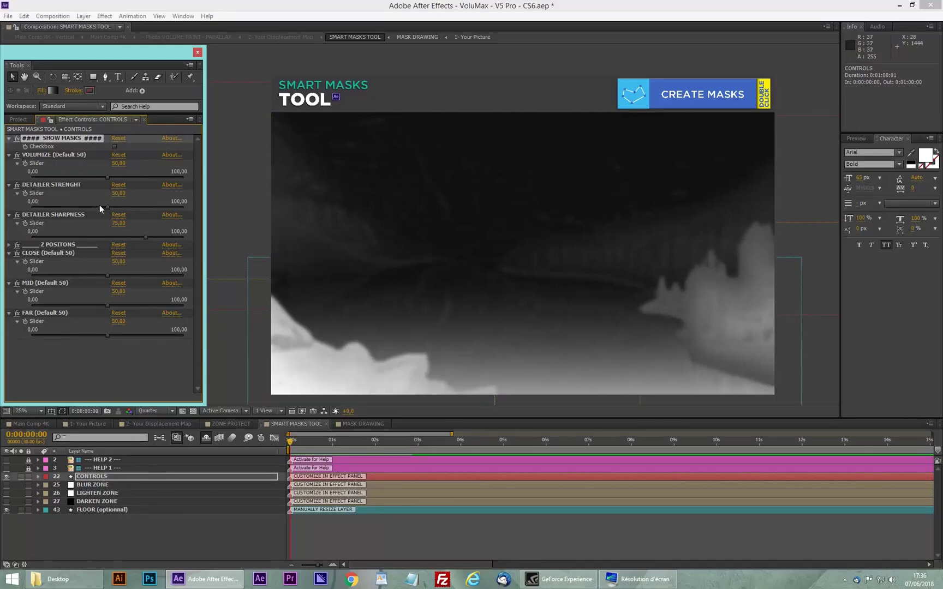
drag(105, 207, 46, 207)
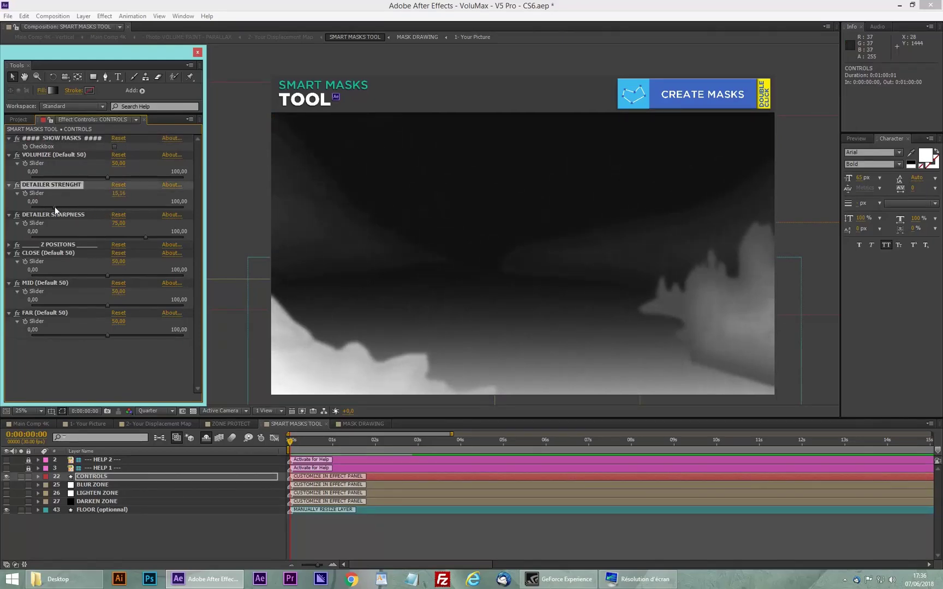
key(ctrl+z)
drag(108, 208, 29, 209)
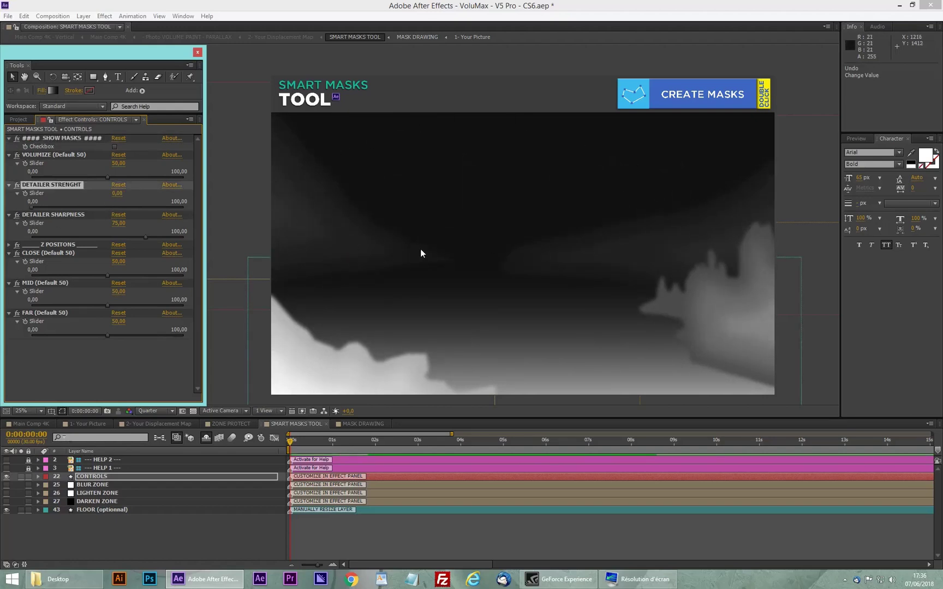
Stretch the FLOOR layer's upper edge to a vertical scale of about 104%
click(102, 510)
drag(522, 263, 524, 237)
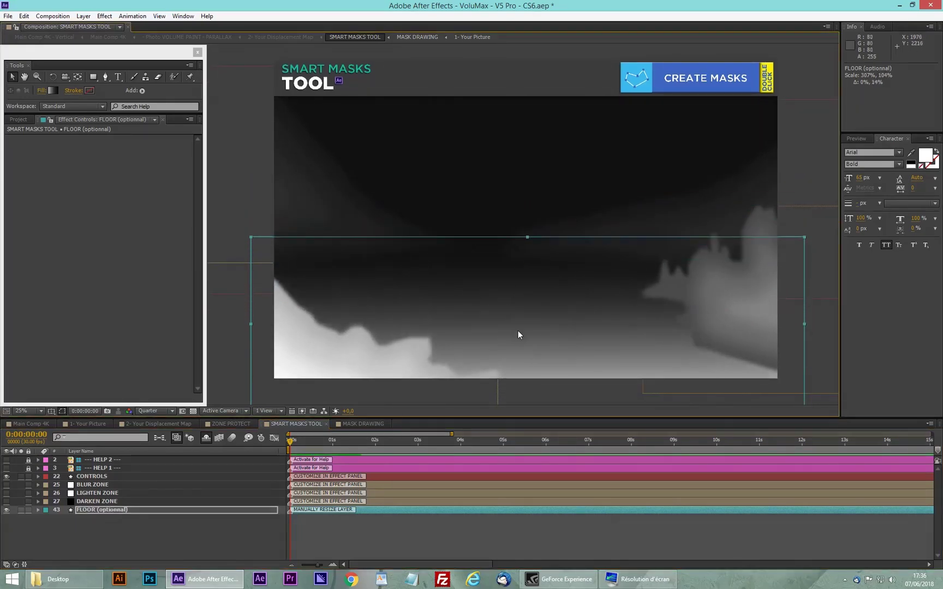
Try raising the FLOOR layer until its lower edge meets the picture's lower border, and undo the move
scroll(520, 343, down, 1)
drag(489, 301, 489, 299)
key(shift+Up)
key(shift+Up)
key(shift+Up)
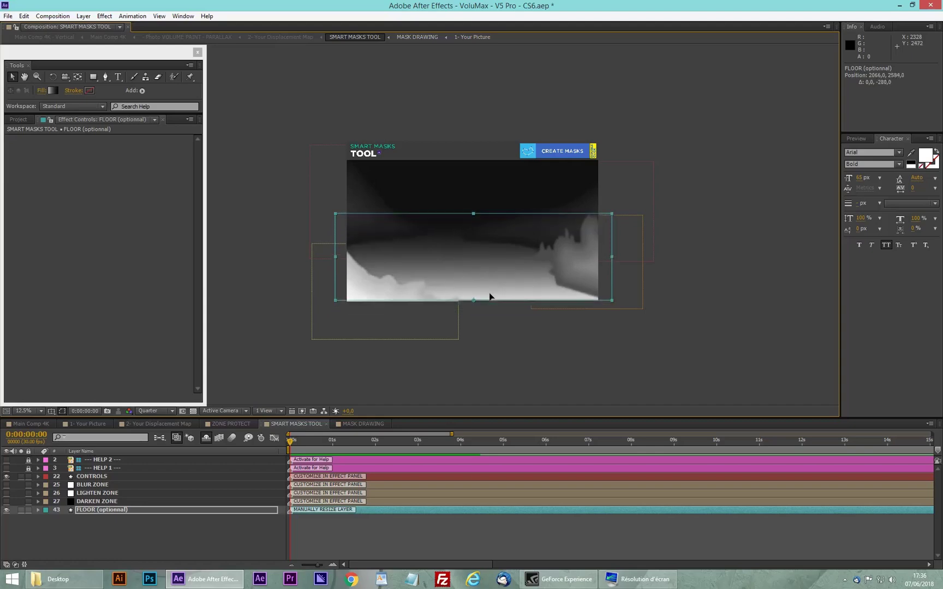
key(period)
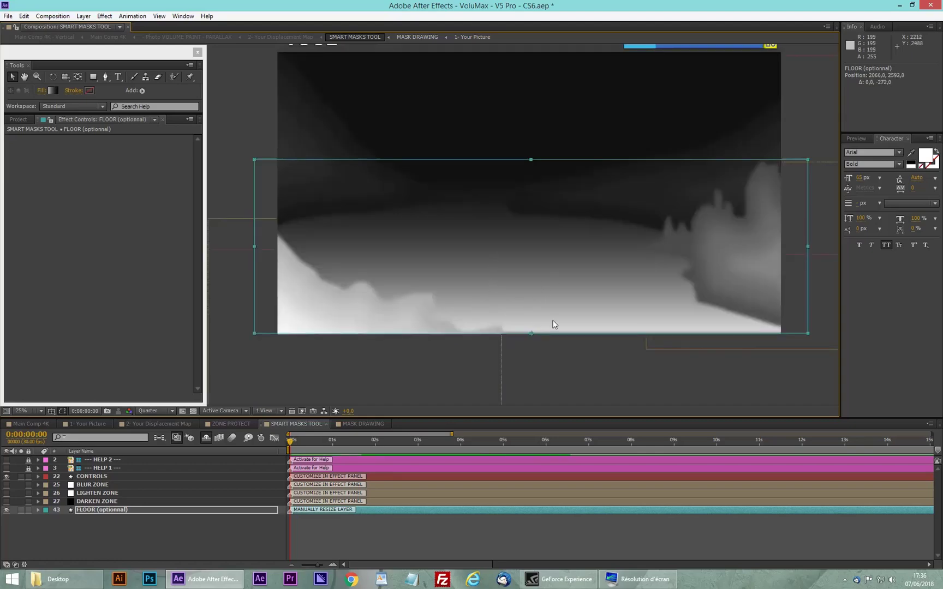
key(ctrl+z)
key(ctrl+z)
key(ctrl+z)
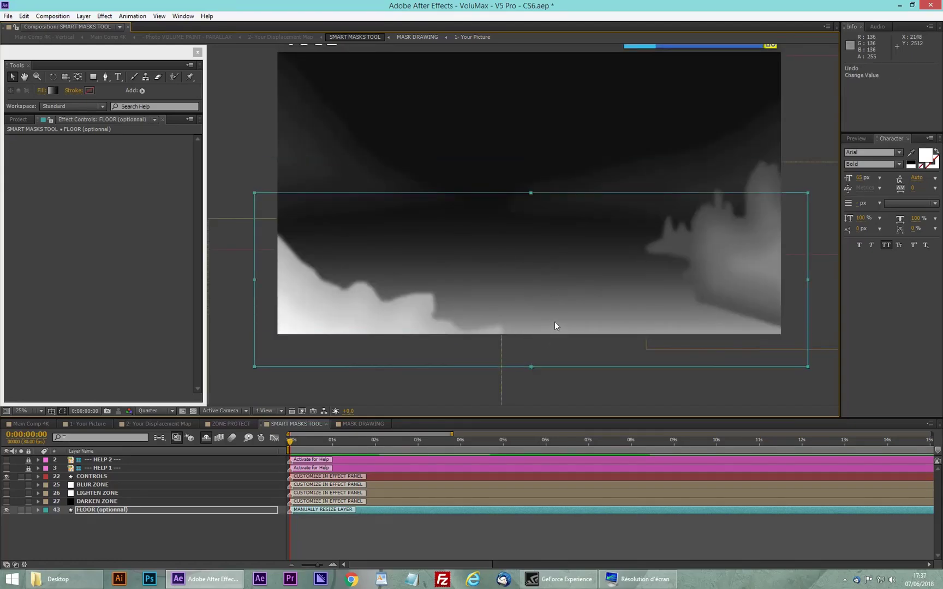
Switch Show Masks on and off again on the CONTROLS layer to compare the picture with the displacement map
click(90, 477)
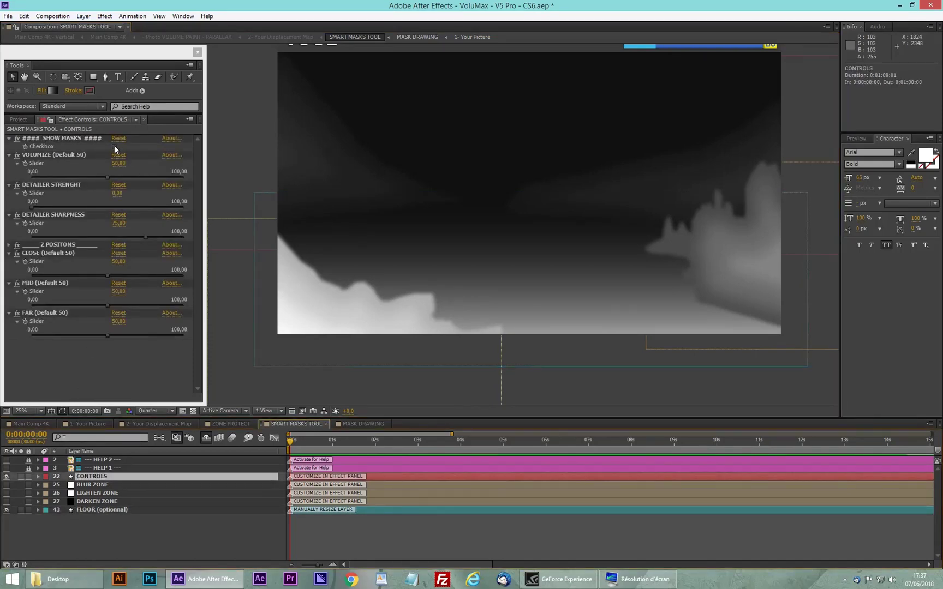
click(115, 146)
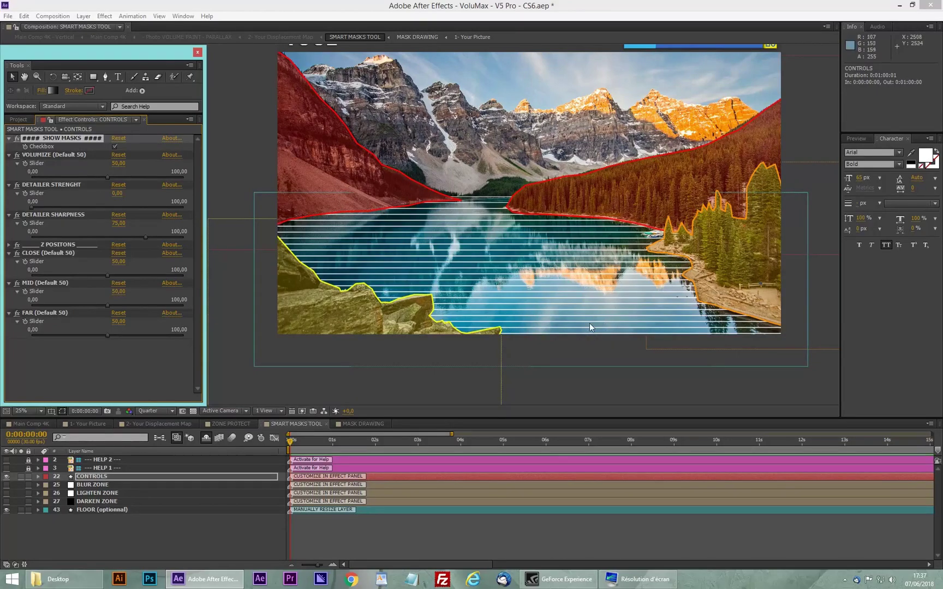
click(114, 146)
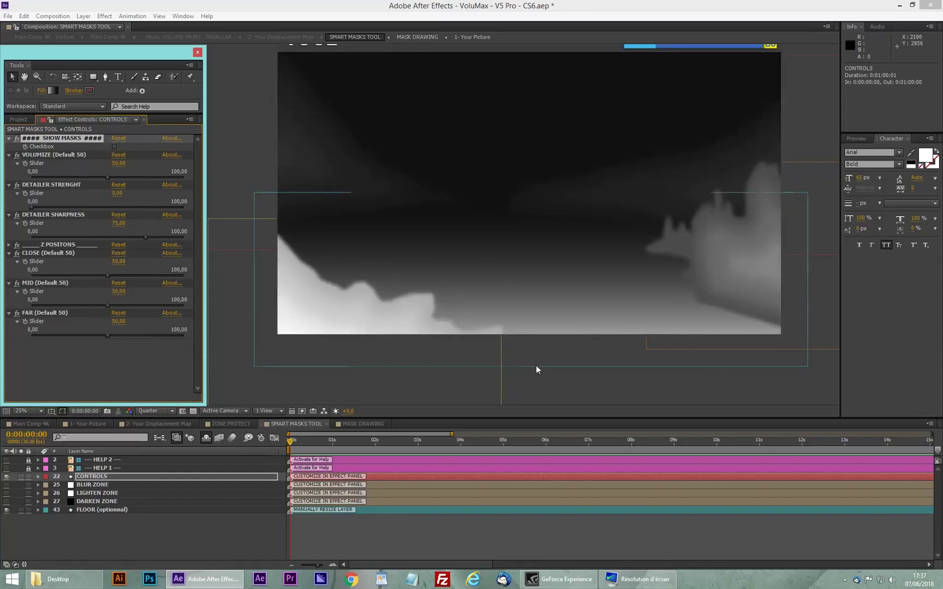
Raise the FLOOR layer's upper edge slightly, to a vertical scale of about 109%, and deselect the layer
mouse_move(547, 359)
mouse_down()
mouse_move(549, 337)
mouse_move(549, 357)
mouse_up()
key(ctrl+z)
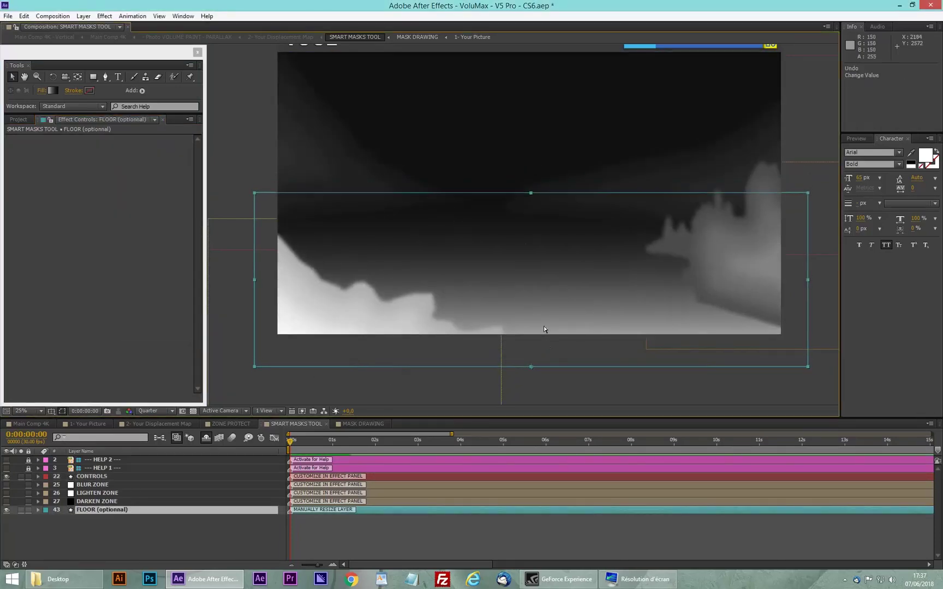
mouse_move(530, 192)
mouse_down()
mouse_move(526, 168)
mouse_move(526, 193)
mouse_move(526, 174)
mouse_move(526, 184)
mouse_up()
key(Return)
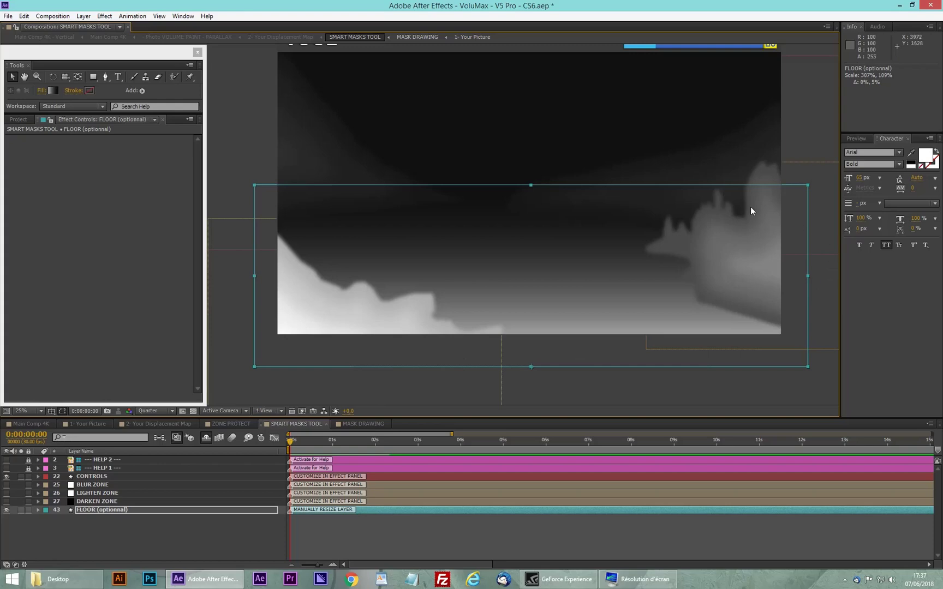
click(538, 388)
drag(568, 315, 525, 320)
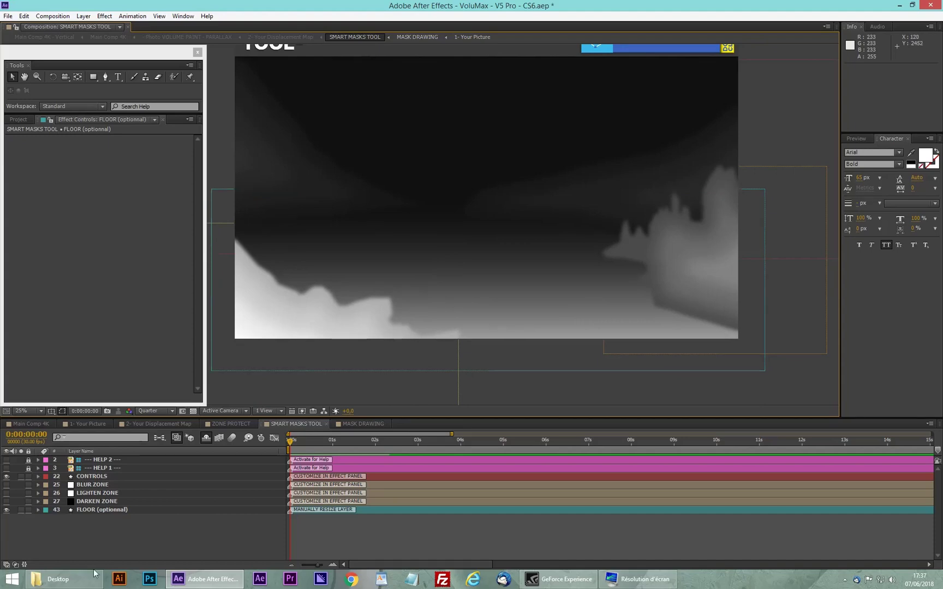
Look through the BLUR, LIGHTEN and DARKEN ZONE layers and delete the LIGHTEN ZONE's default mask
click(91, 494)
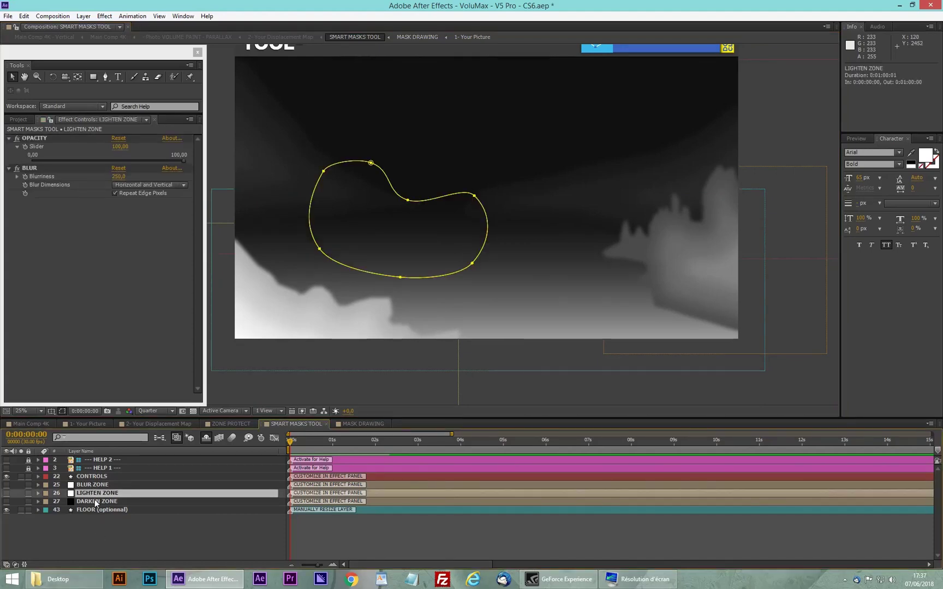
click(94, 501)
click(93, 485)
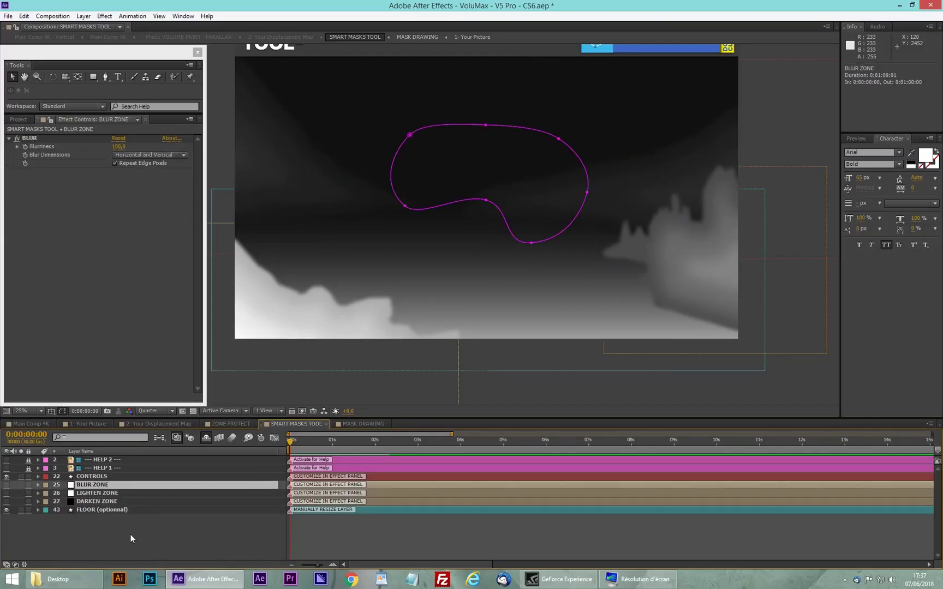
click(130, 539)
click(97, 492)
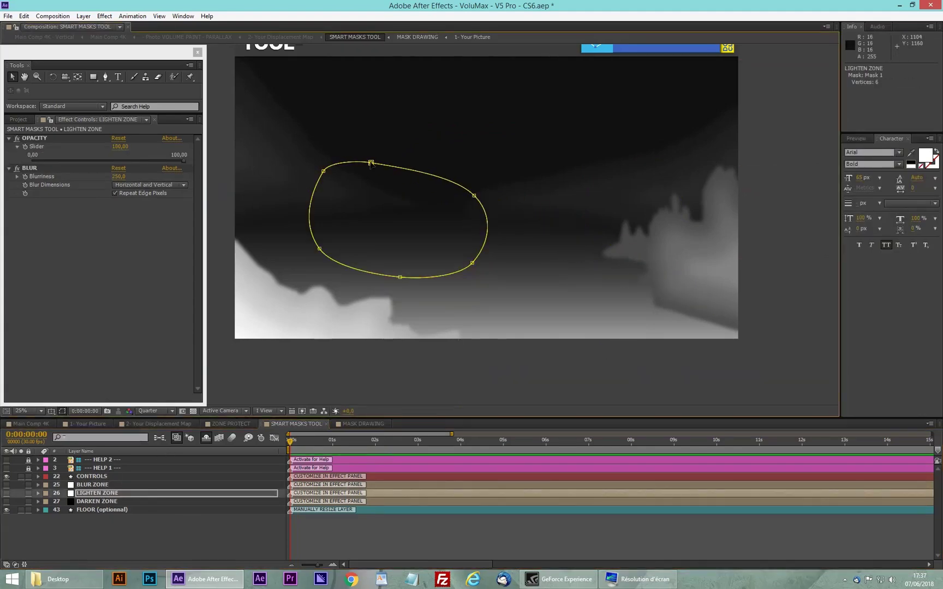
key(Delete)
Draw a closed RotoBezier mask on LIGHTEN ZONE around the lower edge of the right shore and make the layer visible
click(105, 77)
click(677, 289)
click(656, 309)
click(671, 326)
click(707, 336)
click(677, 289)
click(81, 540)
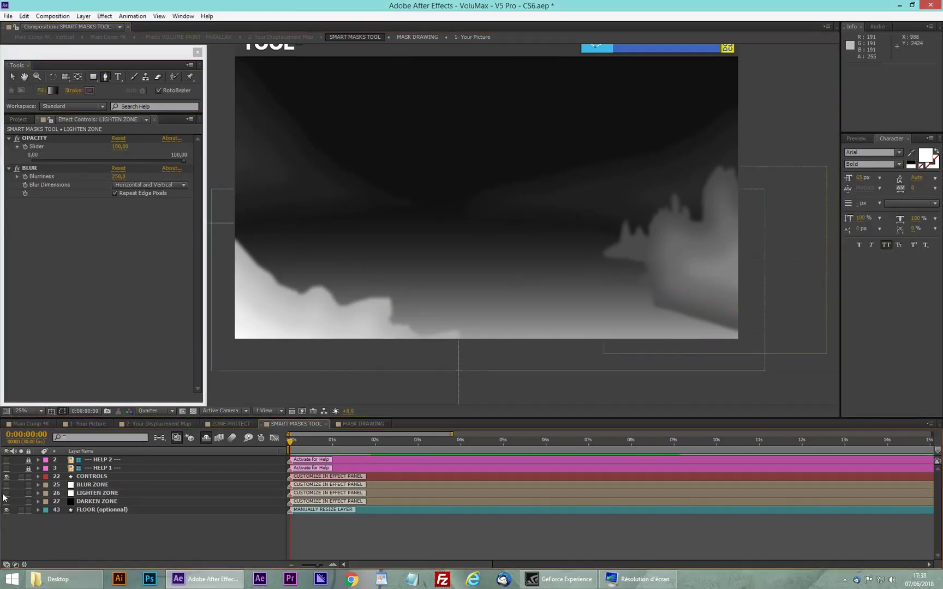
click(6, 493)
Reshape the LIGHTEN ZONE mask by fitting its lower edge to the right shoreline and raising its upper points over the bank
click(97, 493)
drag(689, 333, 690, 317)
drag(668, 326, 665, 313)
drag(729, 345, 731, 333)
click(97, 501)
click(97, 493)
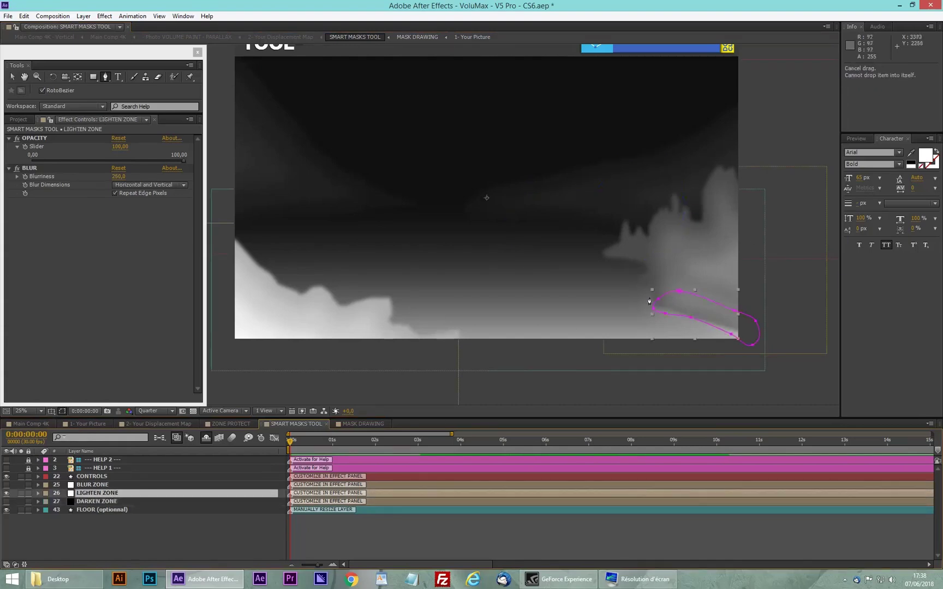
drag(678, 291, 663, 271)
drag(735, 311, 756, 283)
Draw a mask on DARKEN ZONE around the right shore's pointed tip, from the small trees along the shoreline and back
click(97, 502)
click(632, 236)
click(625, 240)
click(617, 244)
click(609, 248)
click(601, 253)
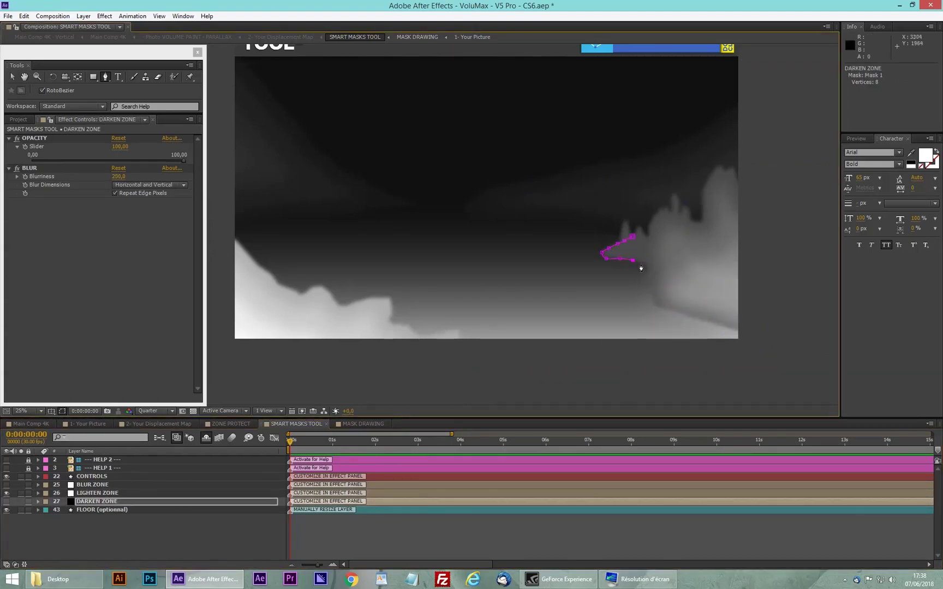
click(641, 264)
click(650, 273)
click(660, 269)
click(669, 254)
click(656, 231)
Make the DARKEN ZONE layer visible and move its mask's tip vertex slightly outward over the lake
click(6, 501)
click(97, 501)
drag(602, 252, 599, 252)
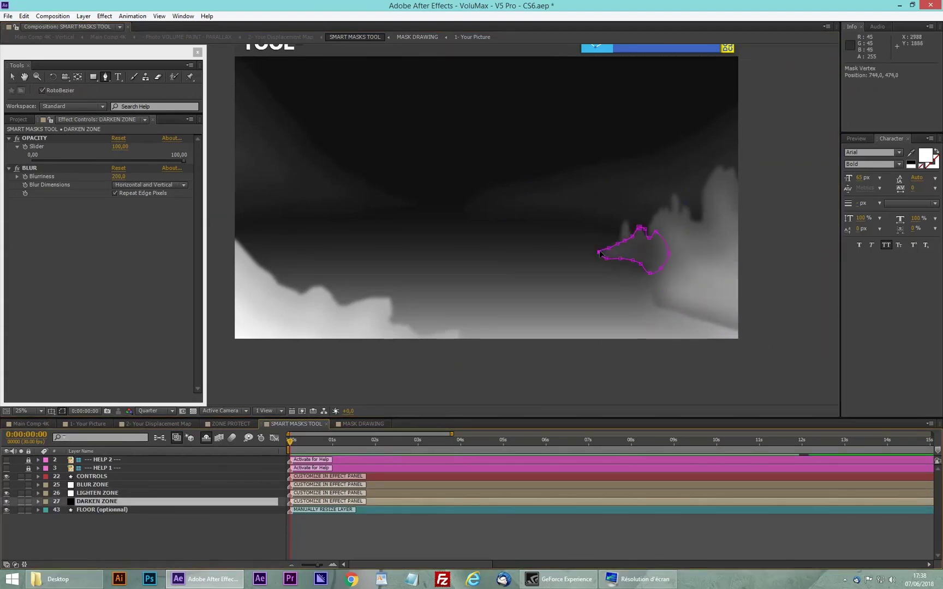
click(181, 528)
Replace the BLUR ZONE's default mask with a new outline, started around the right shore's tip and down its lake side
click(101, 484)
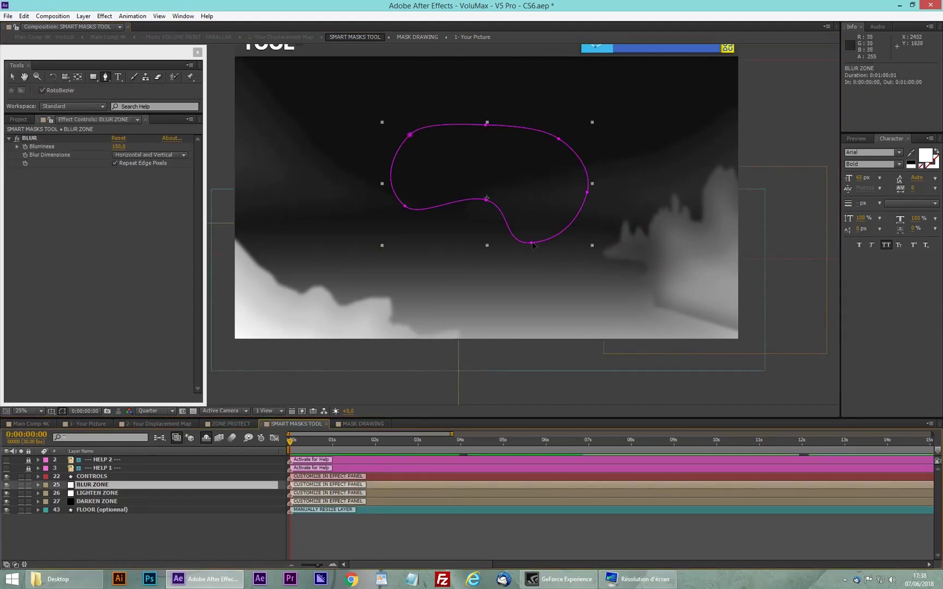
key(Delete)
click(636, 248)
click(624, 247)
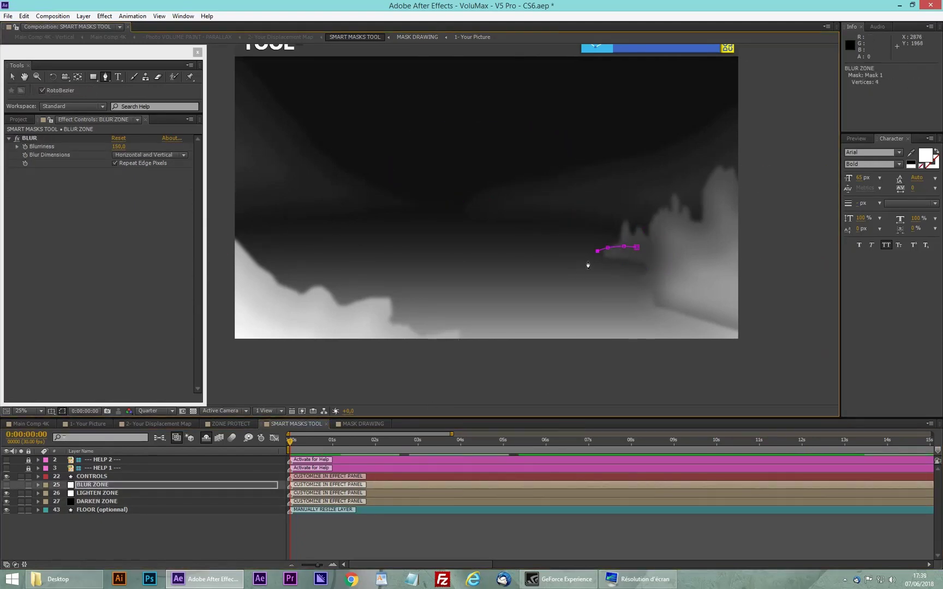
click(587, 261)
click(608, 265)
click(630, 290)
click(638, 302)
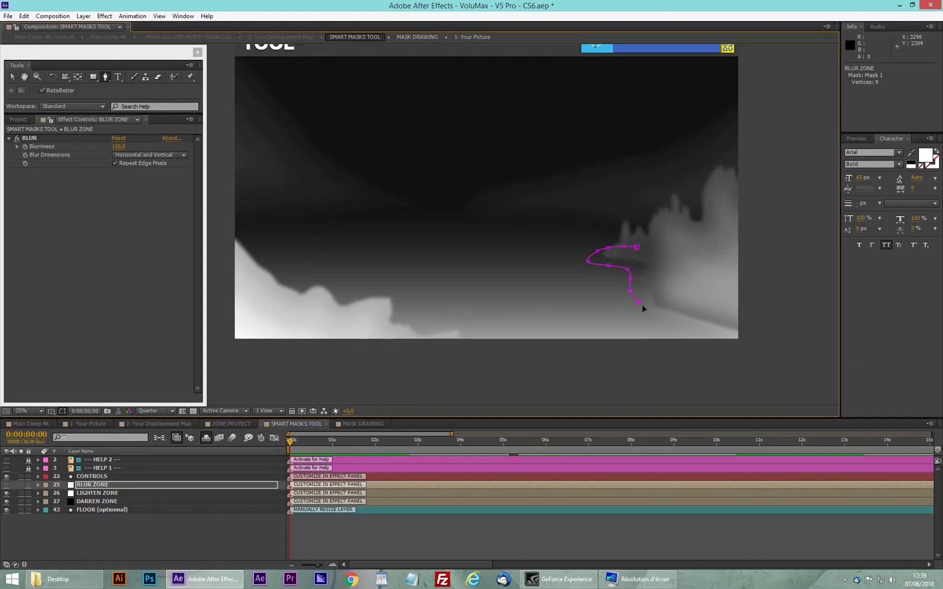
Carry the BLUR ZONE mask past the picture's right border, close it back along the shore, and make the layer visible
click(672, 327)
click(745, 348)
click(759, 333)
click(757, 311)
click(729, 303)
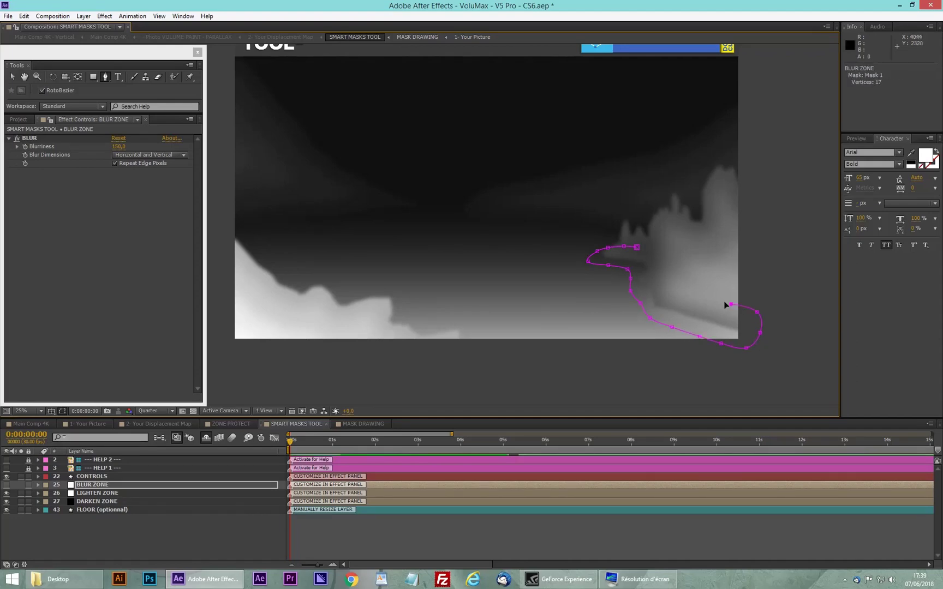
click(701, 284)
click(657, 252)
click(636, 247)
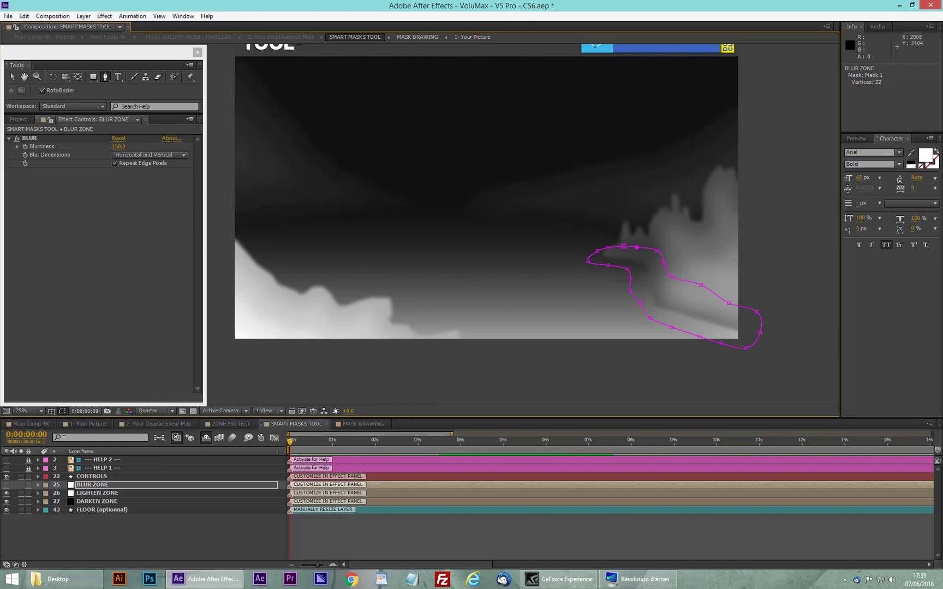
click(6, 484)
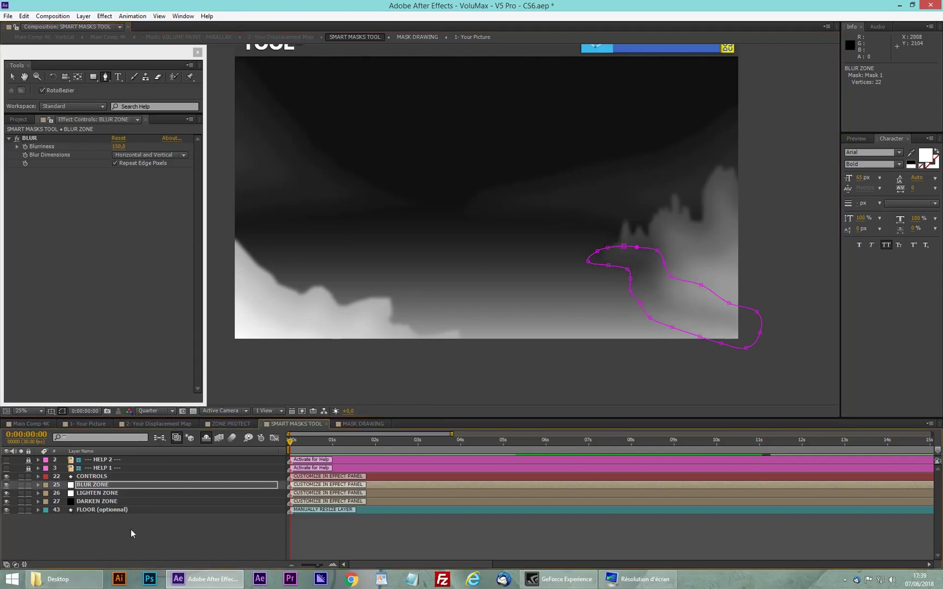
Raise the detailer strength on the Smart Masks CONTROLS layer to about 41, and reduce it slightly
click(282, 524)
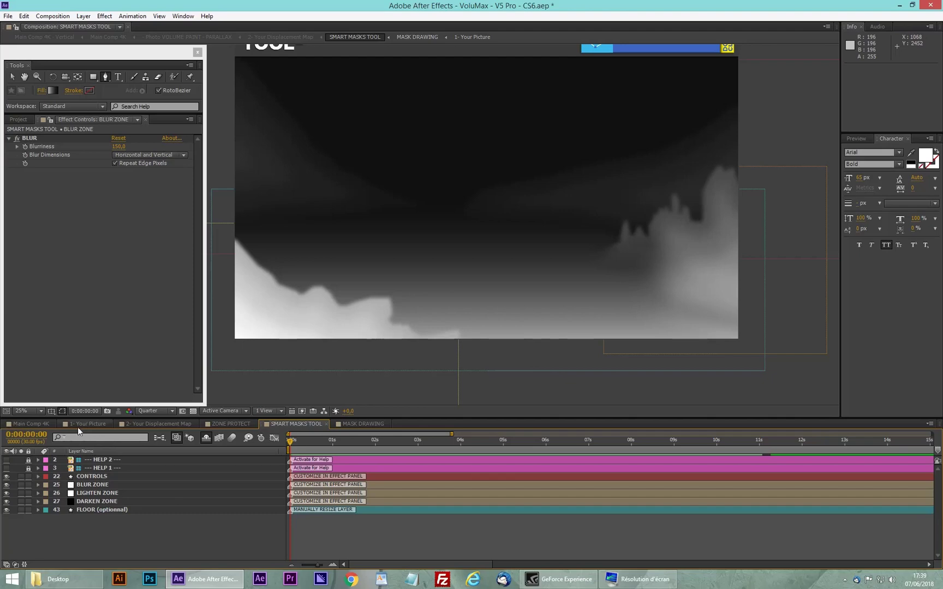
click(90, 477)
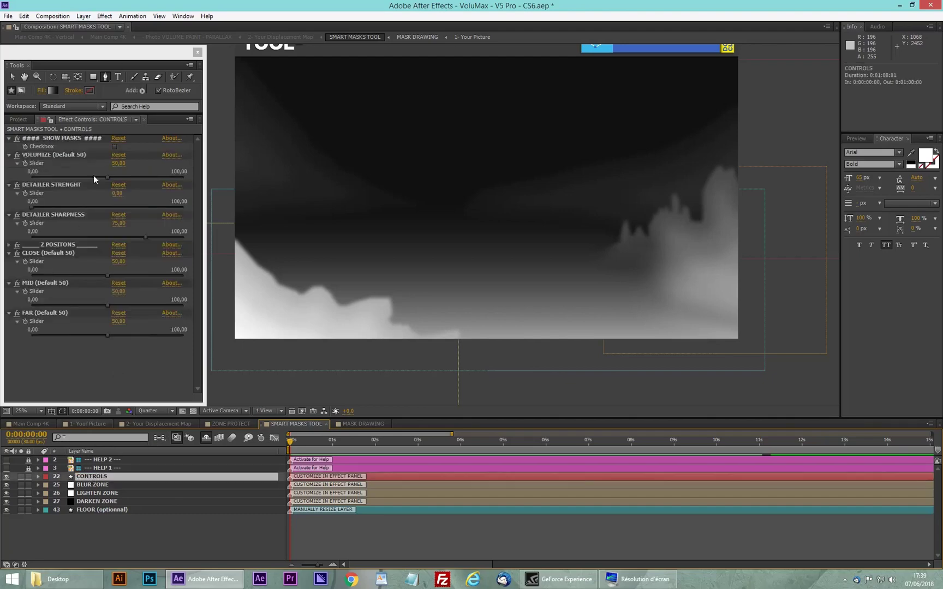
drag(31, 208, 94, 211)
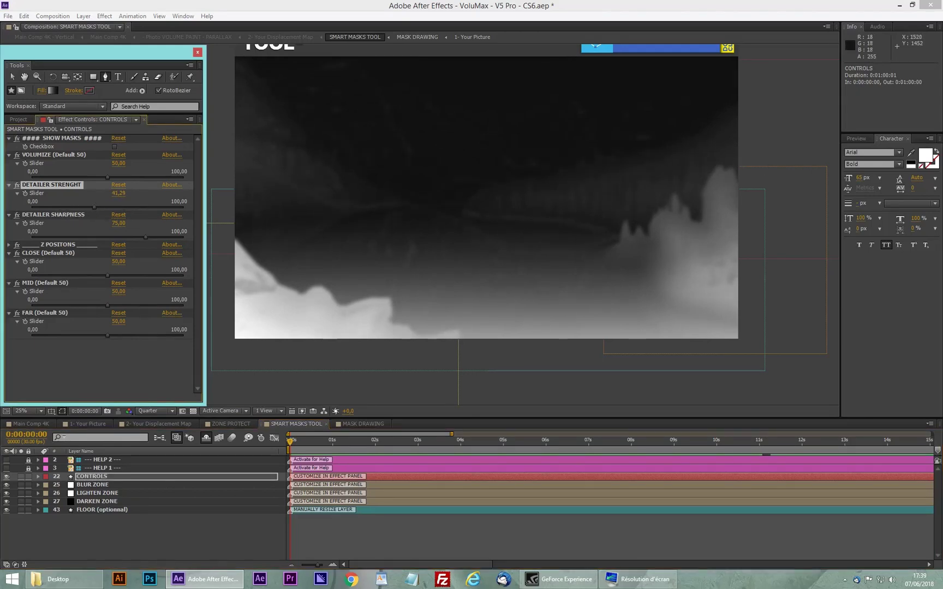
drag(95, 208, 81, 208)
Open Main Comp 4K and preview the parallax by moving the VOLUMAX CONTROLLER toward the lower left, undoing the move
click(41, 425)
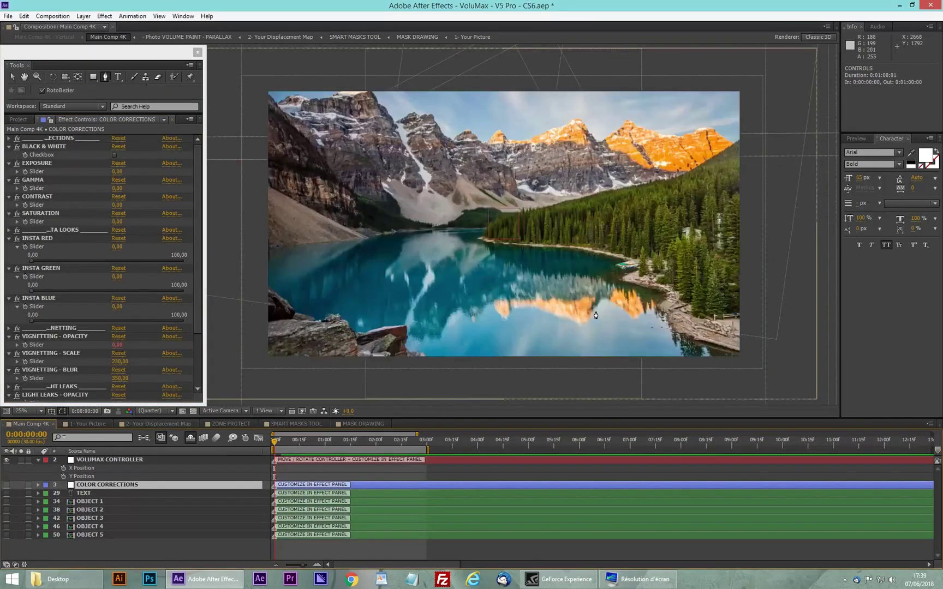
key(v)
drag(510, 232, 355, 282)
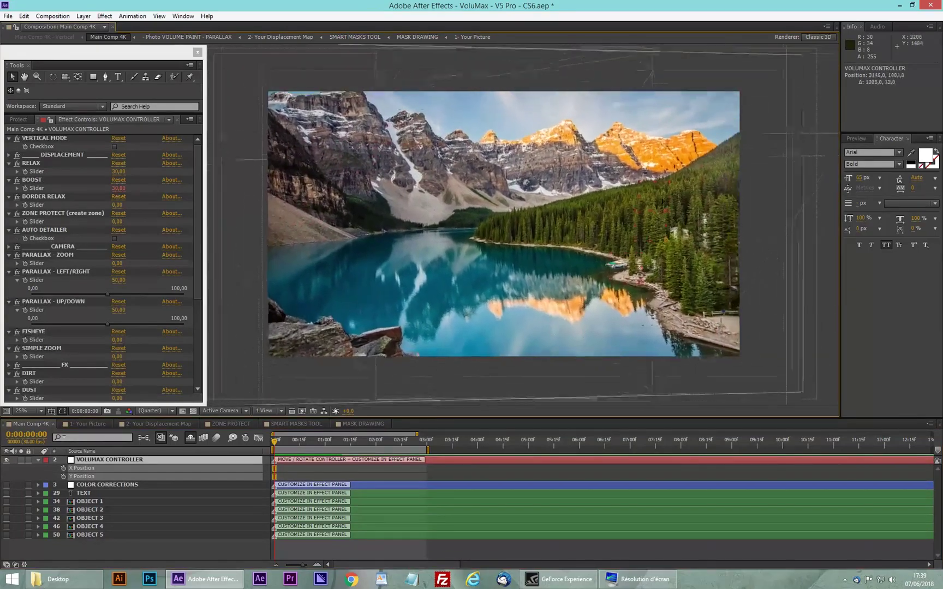
key(ctrl+z)
Try the VOLUMAX CONTROLLER's parallax left/right, up/down and zoom settings one at a time, undoing each change
drag(107, 295, 142, 294)
key(ctrl+z)
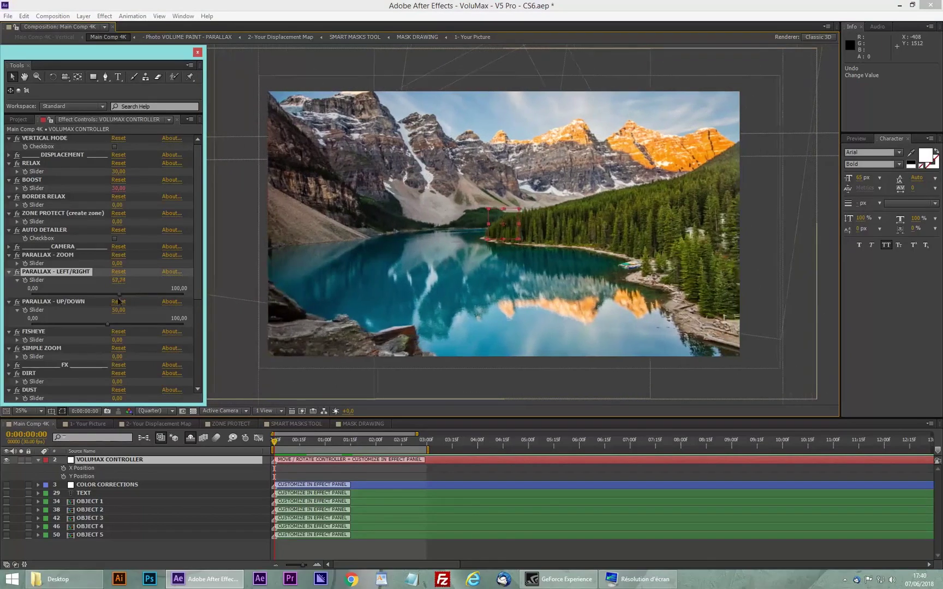
mouse_move(107, 324)
mouse_down()
mouse_move(127, 321)
mouse_move(90, 322)
mouse_up()
key(ctrl+z)
drag(118, 264, 195, 347)
key(ctrl+z)
Select the OBJECT 1 layer in Main Comp 4K
click(83, 505)
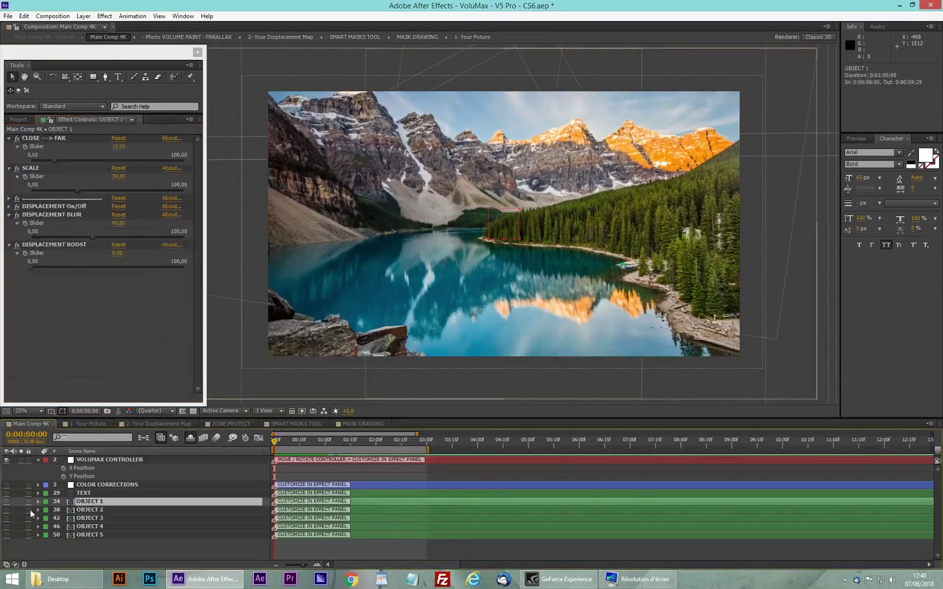